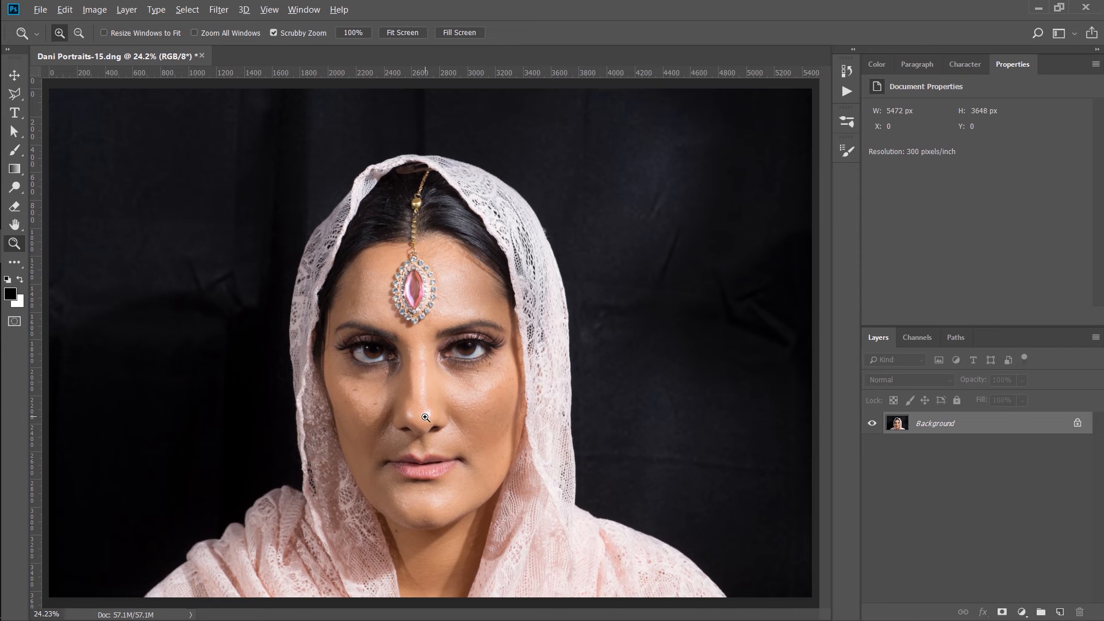
- Run the existing Frequency Separation action from the My Actions set on the portrait
{"action": "left_click_drag", "start_coordinate": [427, 416], "coordinate": [483, 379]}
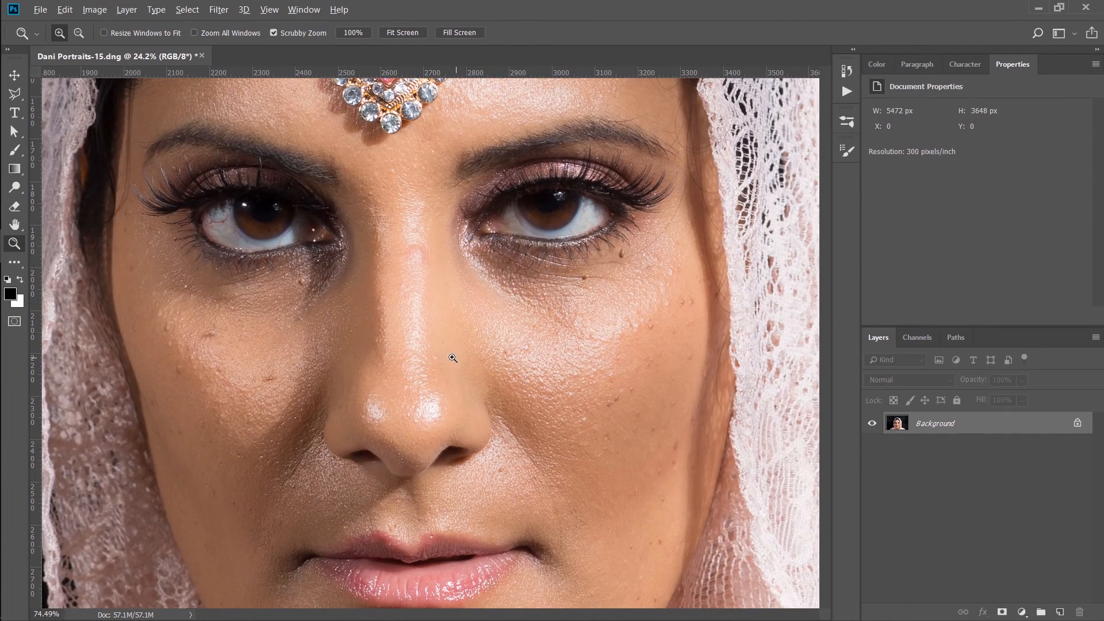
{"action": "mouse_move", "coordinate": [428, 348]}
{"action": "left_mouse_down"}
{"action": "mouse_move", "coordinate": [395, 364]}
{"action": "mouse_move", "coordinate": [421, 354]}
{"action": "left_mouse_up"}
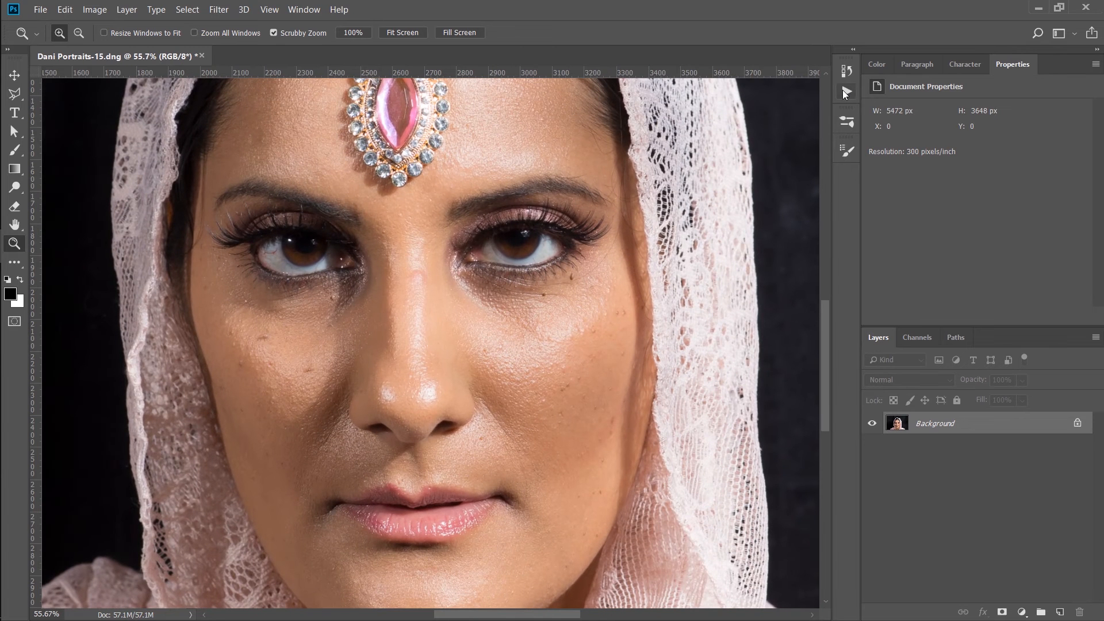
{"action": "scroll", "coordinate": [725, 150], "scroll_direction": "down", "scroll_amount": 2}
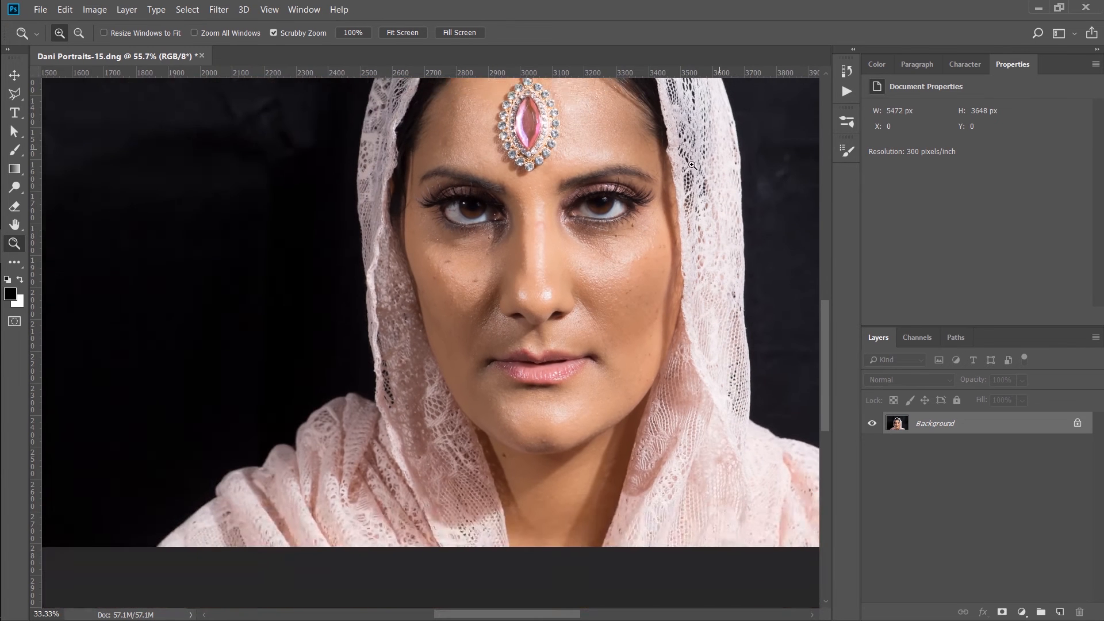
{"action": "left_click_drag", "start_coordinate": [692, 167], "coordinate": [593, 292]}
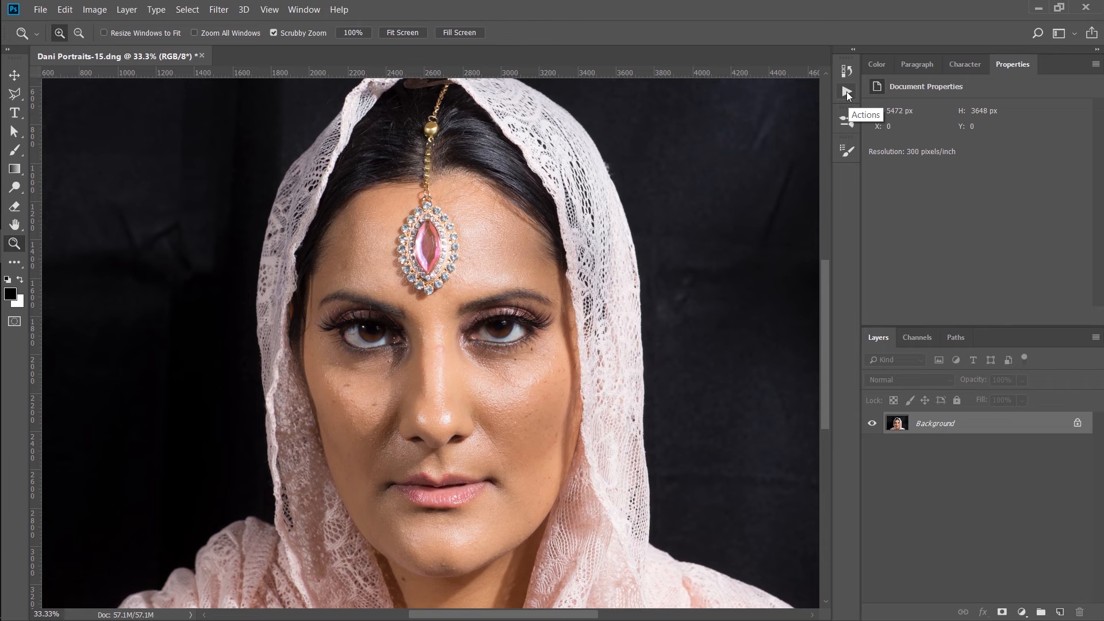
{"action": "left_click", "coordinate": [846, 91]}
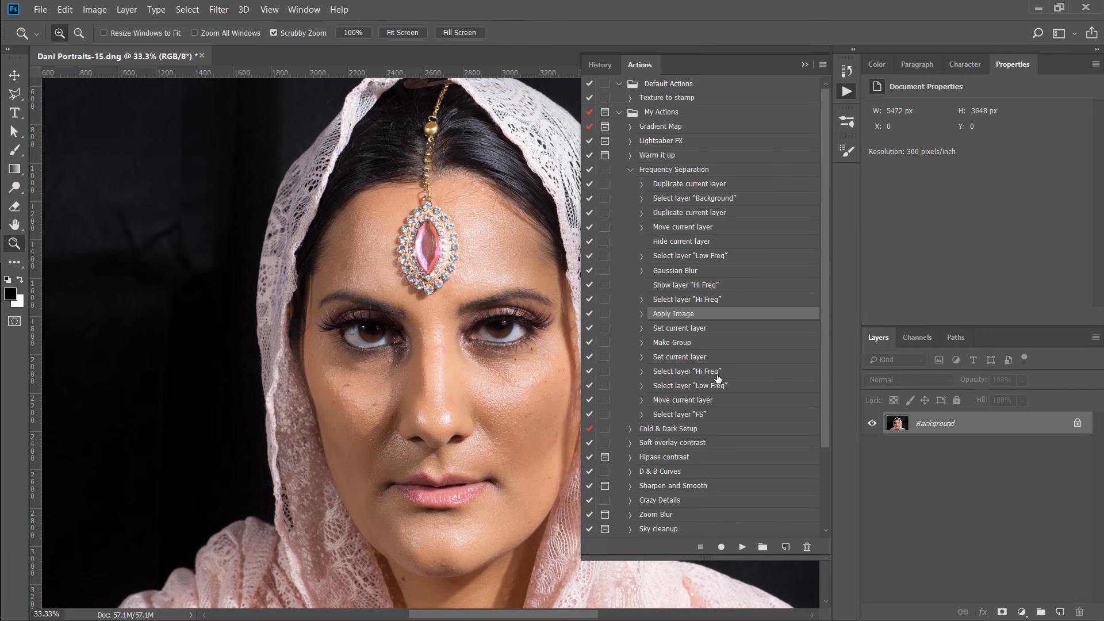
{"action": "left_click", "coordinate": [661, 171]}
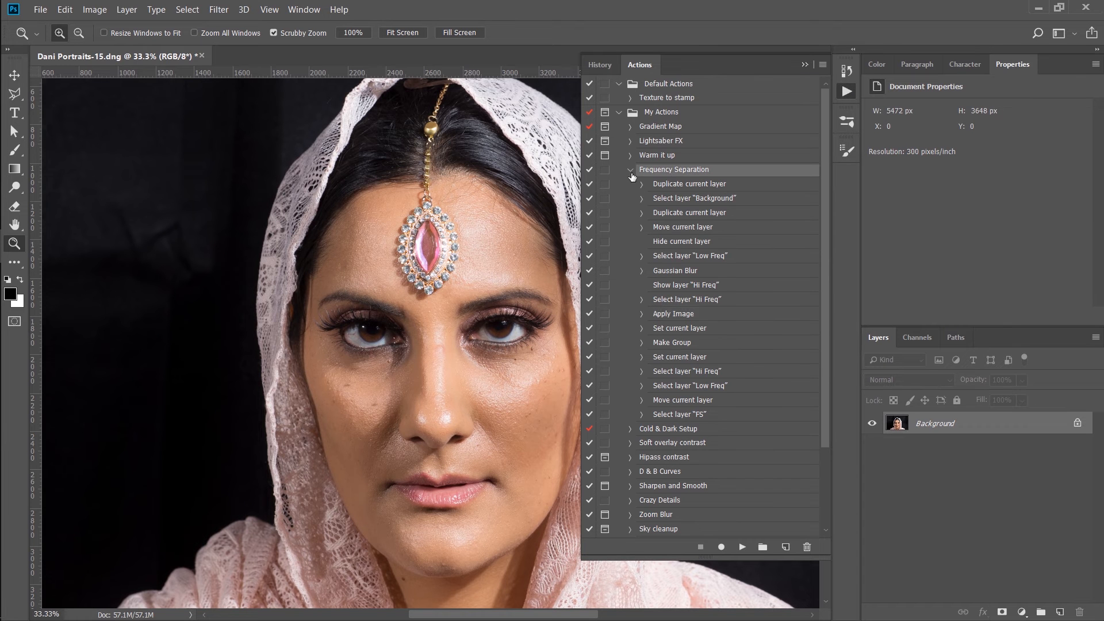
{"action": "left_click", "coordinate": [631, 171]}
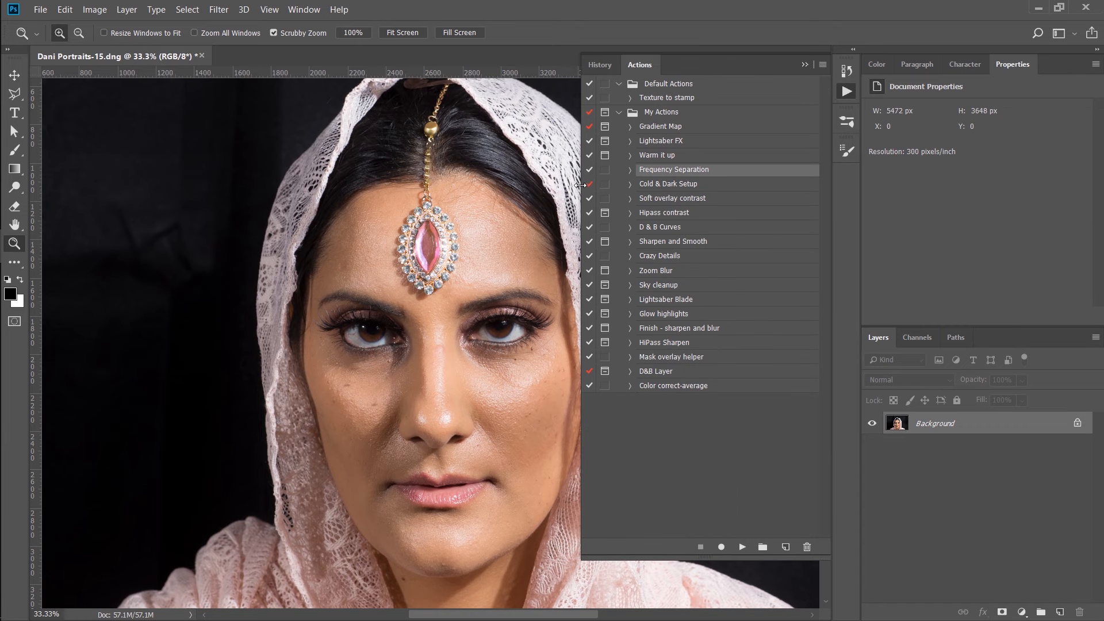
{"action": "left_click_drag", "start_coordinate": [581, 185], "coordinate": [663, 185]}
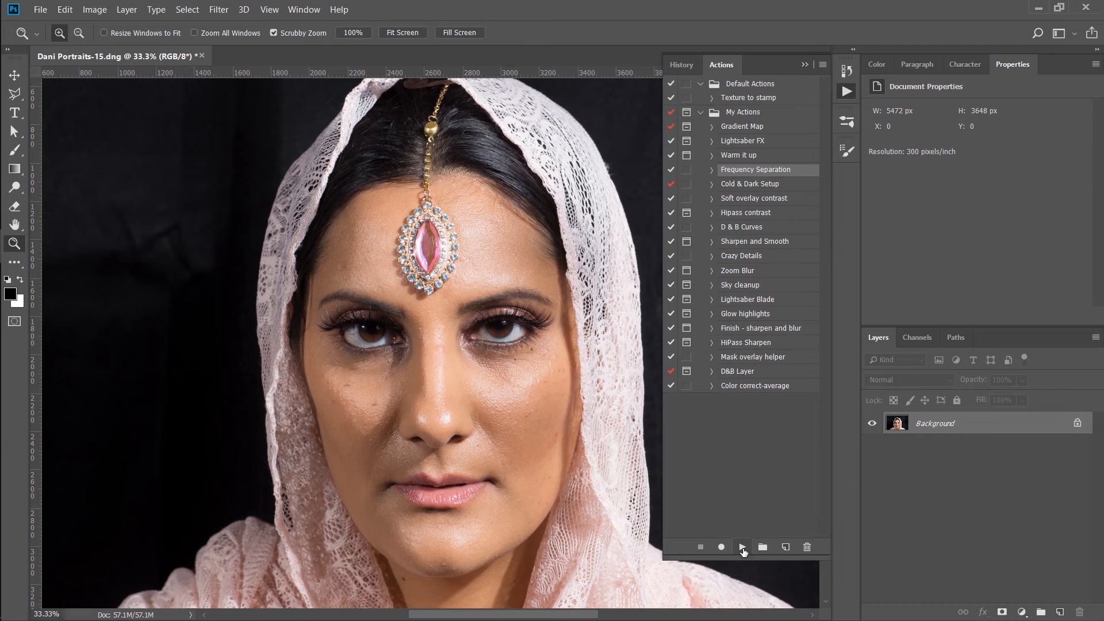
{"action": "left_click", "coordinate": [742, 548]}
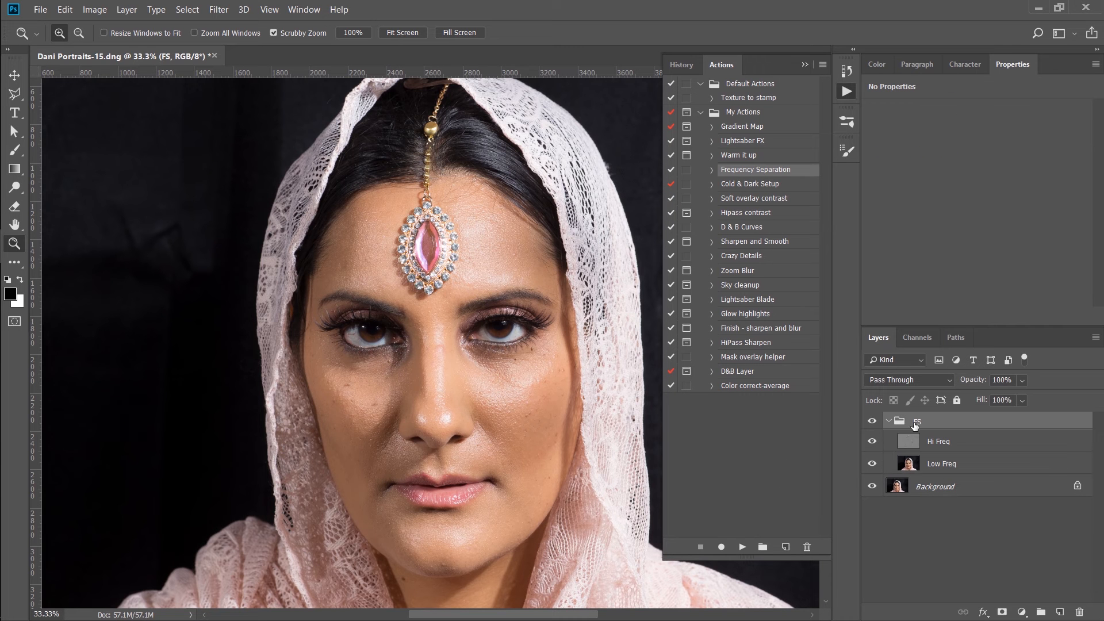
- Inspect the Hi Freq and Low Freq layers in the FS group and delete the group with its contents
{"action": "left_click", "coordinate": [928, 443]}
{"action": "left_click", "coordinate": [930, 467]}
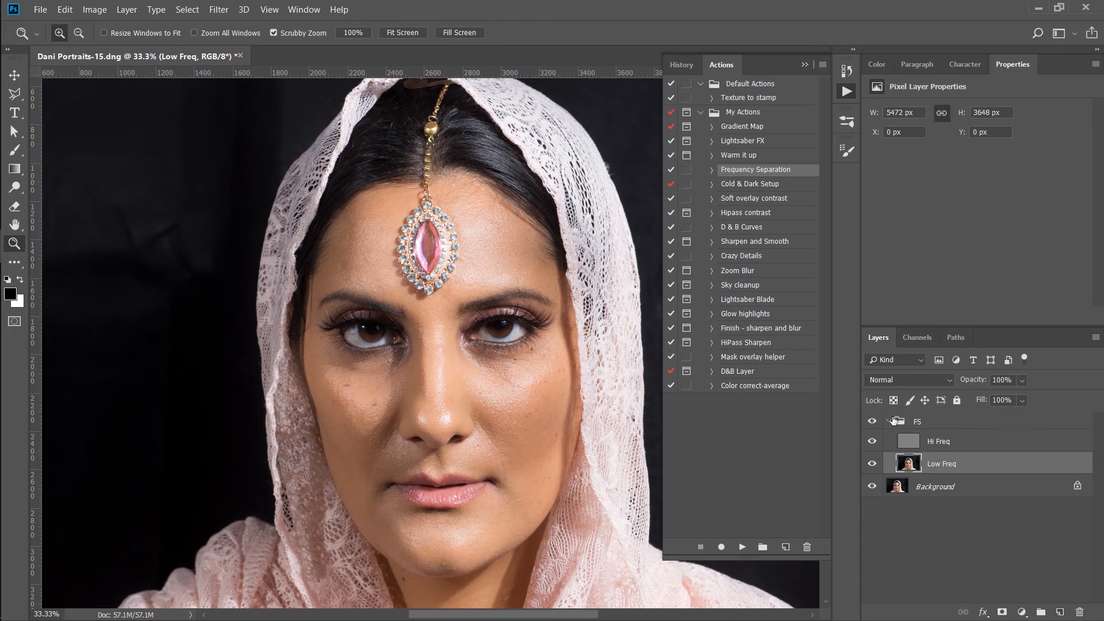
{"action": "left_click", "coordinate": [921, 425]}
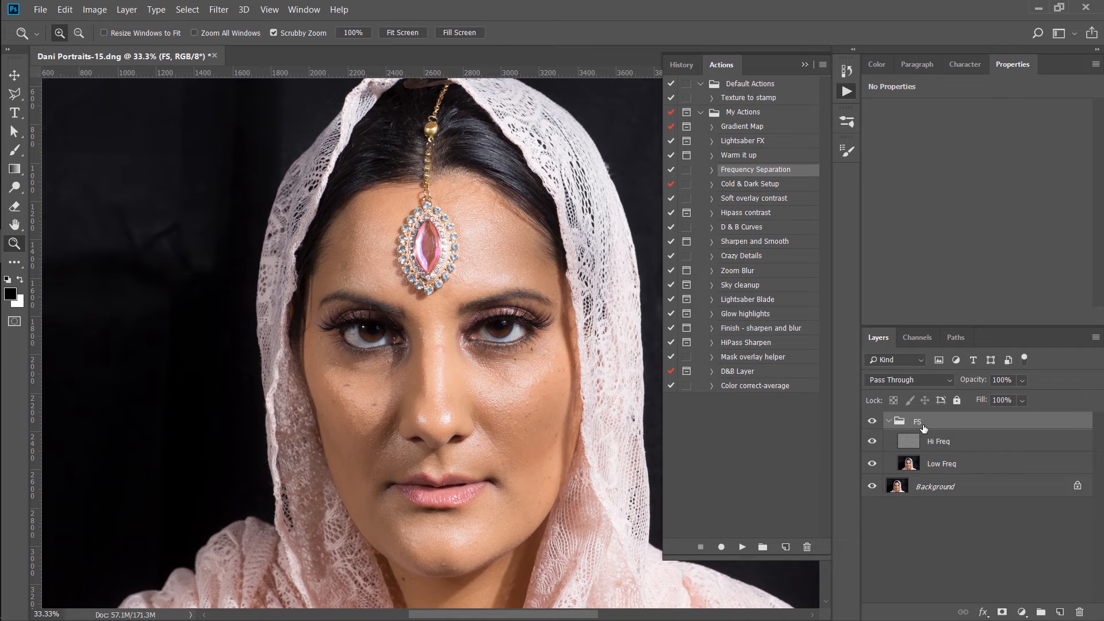
{"action": "left_click", "coordinate": [919, 446]}
{"action": "left_click", "coordinate": [918, 446]}
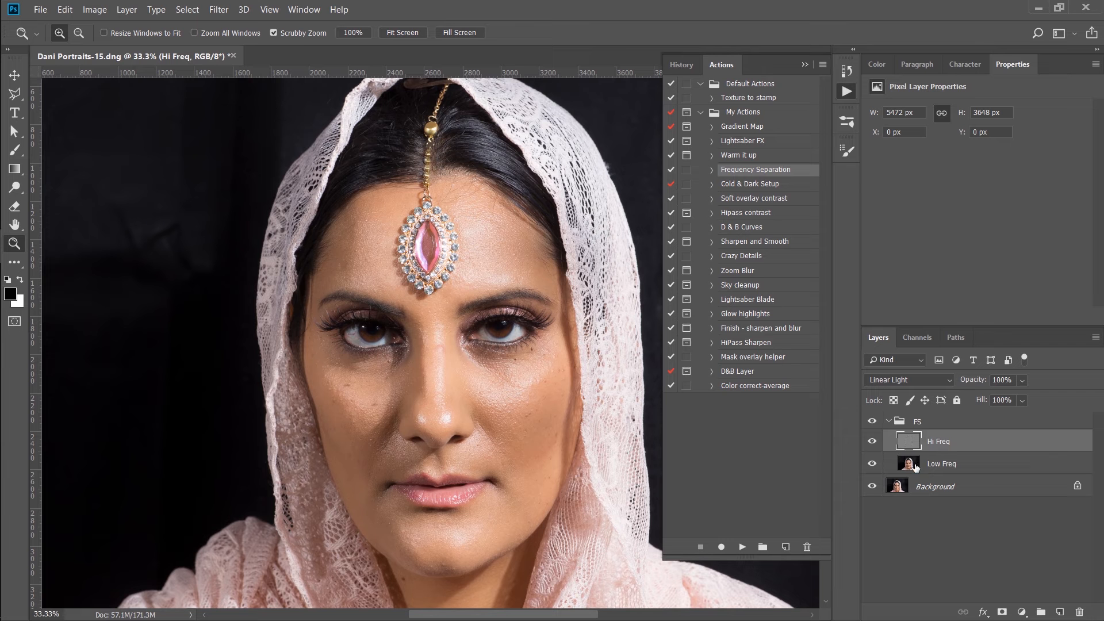
{"action": "left_click", "coordinate": [919, 468]}
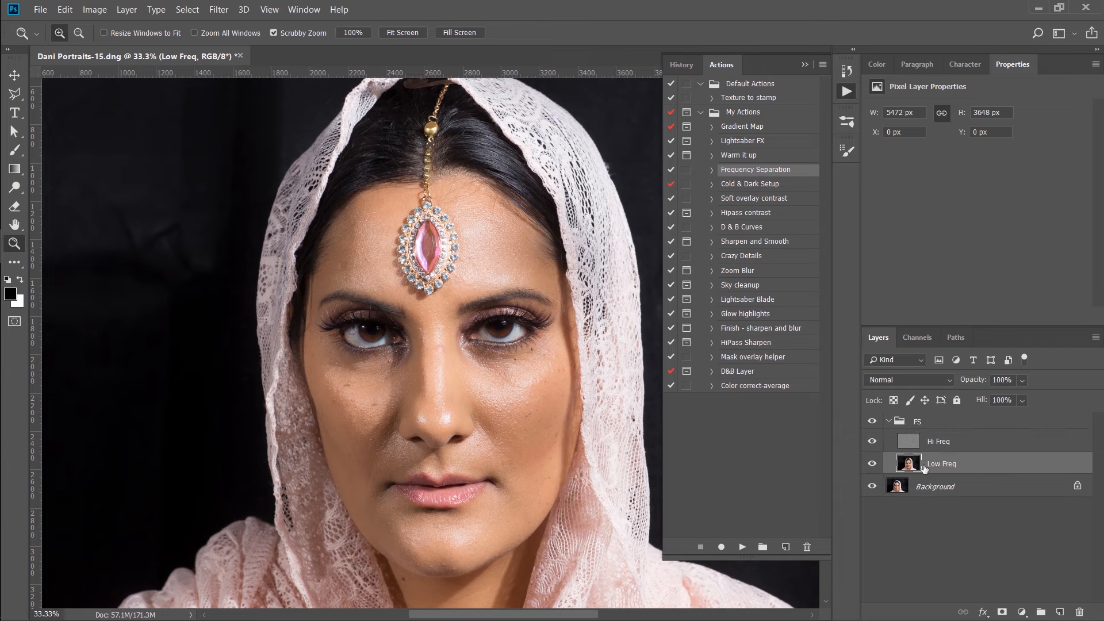
{"action": "left_click", "coordinate": [906, 423]}
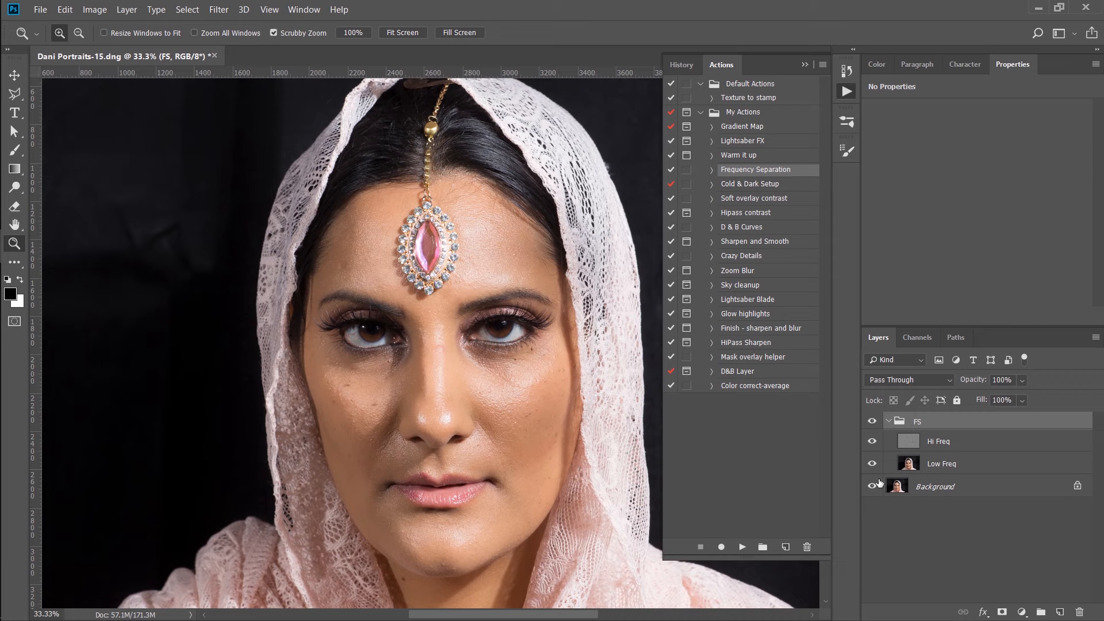
{"action": "left_click", "coordinate": [1079, 612]}
{"action": "left_click", "coordinate": [556, 253]}
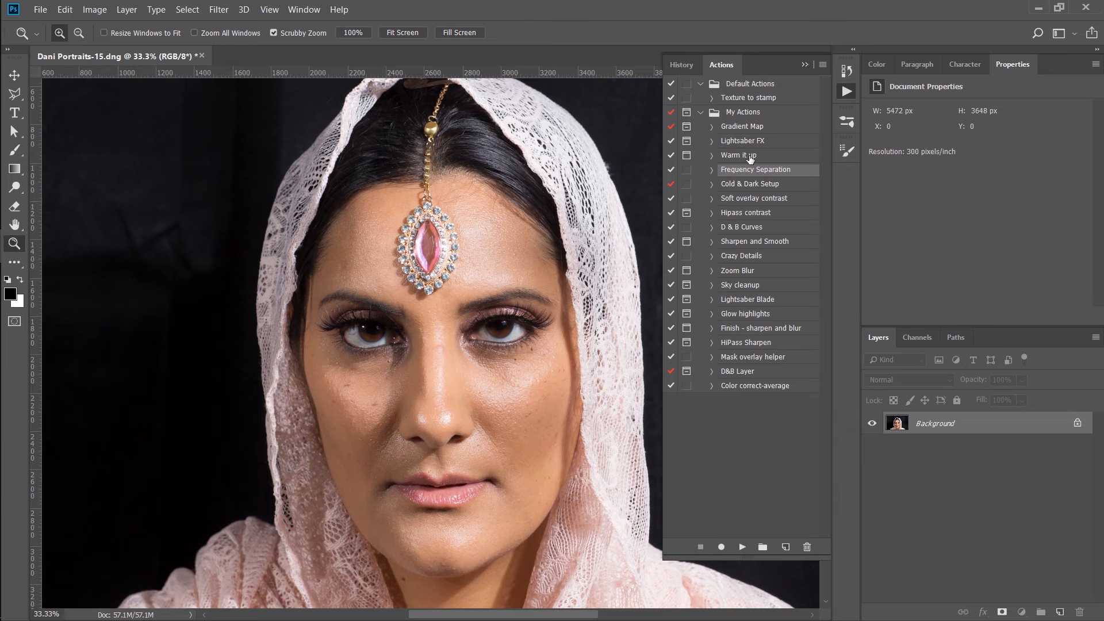
- Review the recorded commands inside the existing Frequency Separation action
{"action": "left_click", "coordinate": [712, 170]}
{"action": "left_click", "coordinate": [765, 244]}
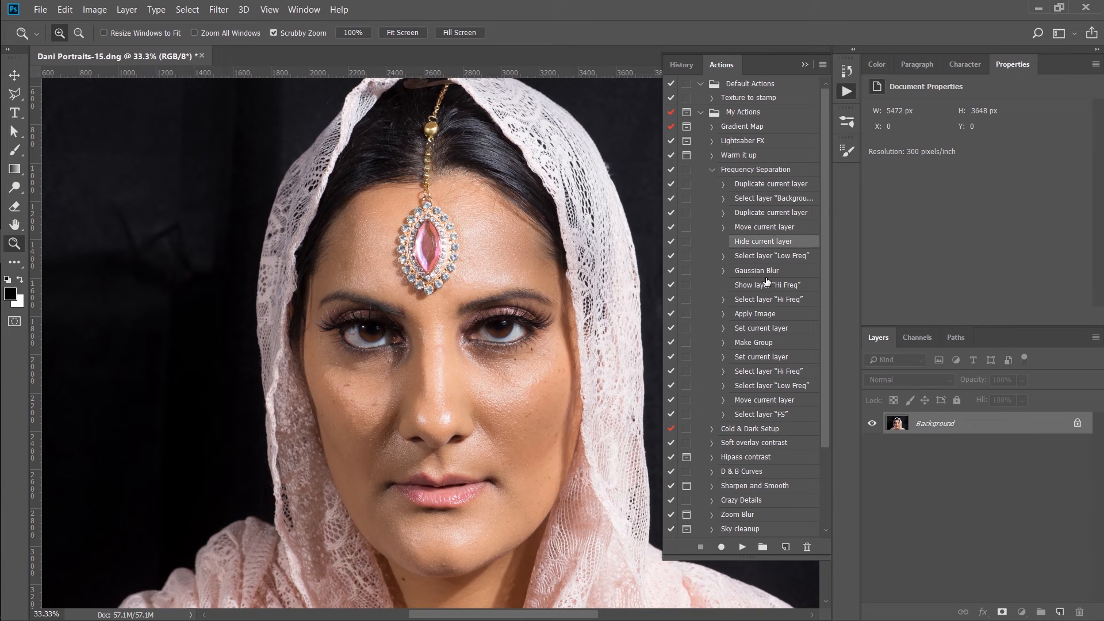
{"action": "left_click", "coordinate": [766, 312]}
{"action": "left_click", "coordinate": [766, 383]}
{"action": "left_click", "coordinate": [713, 171]}
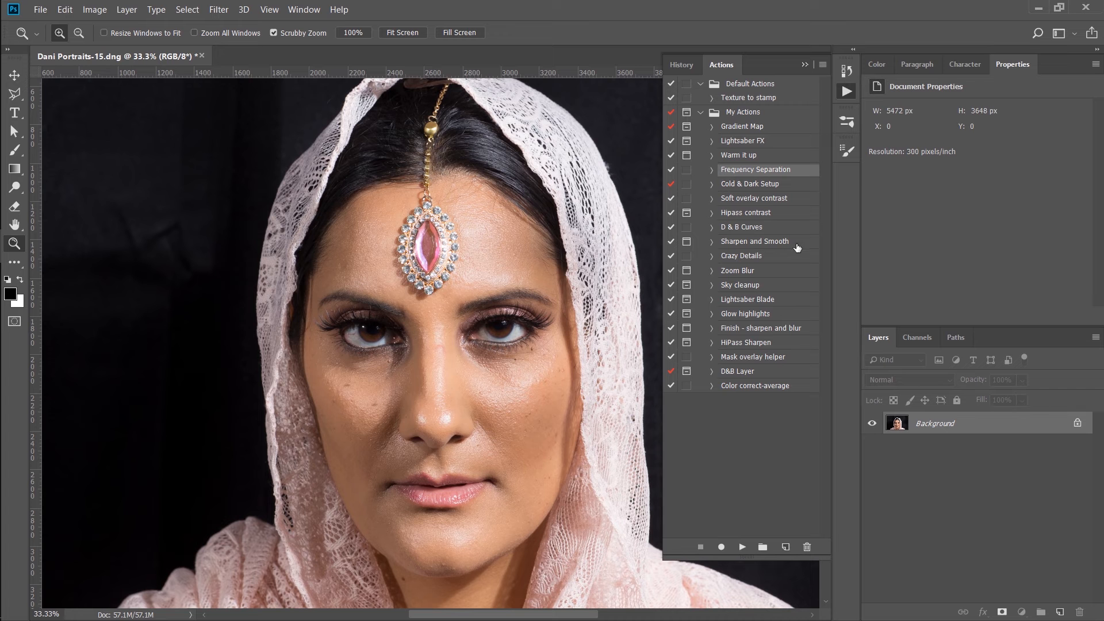
- Create an action named "Frequency Seperation new" in the My Actions set and start recording it
{"action": "left_click", "coordinate": [786, 548]}
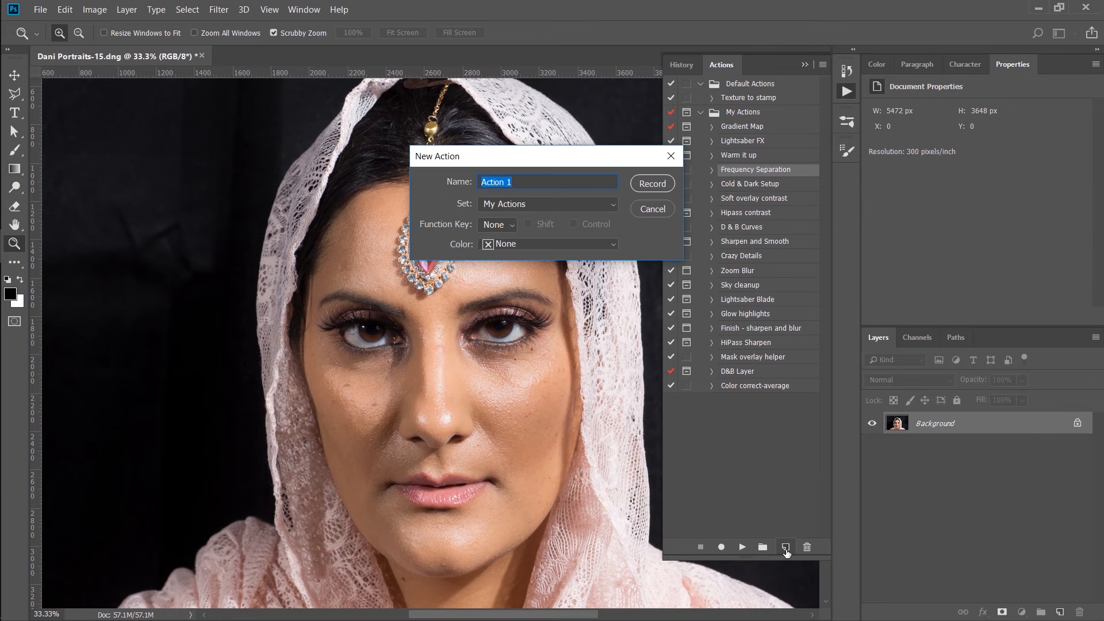
{"action": "type", "text": "Frequency Seperation new"}
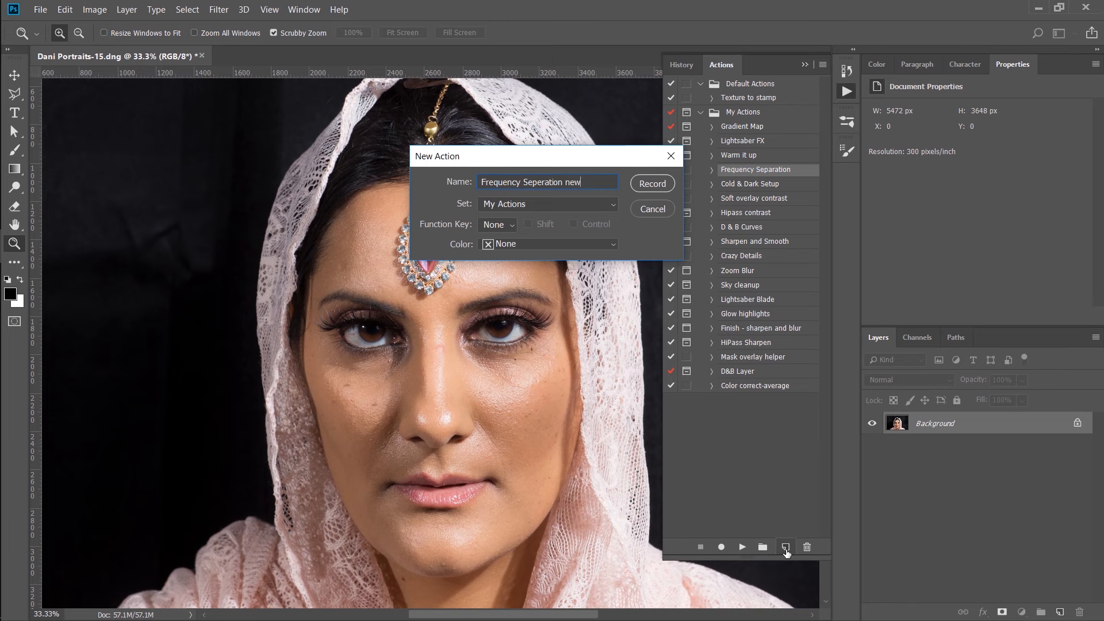
{"action": "key", "text": "Return"}
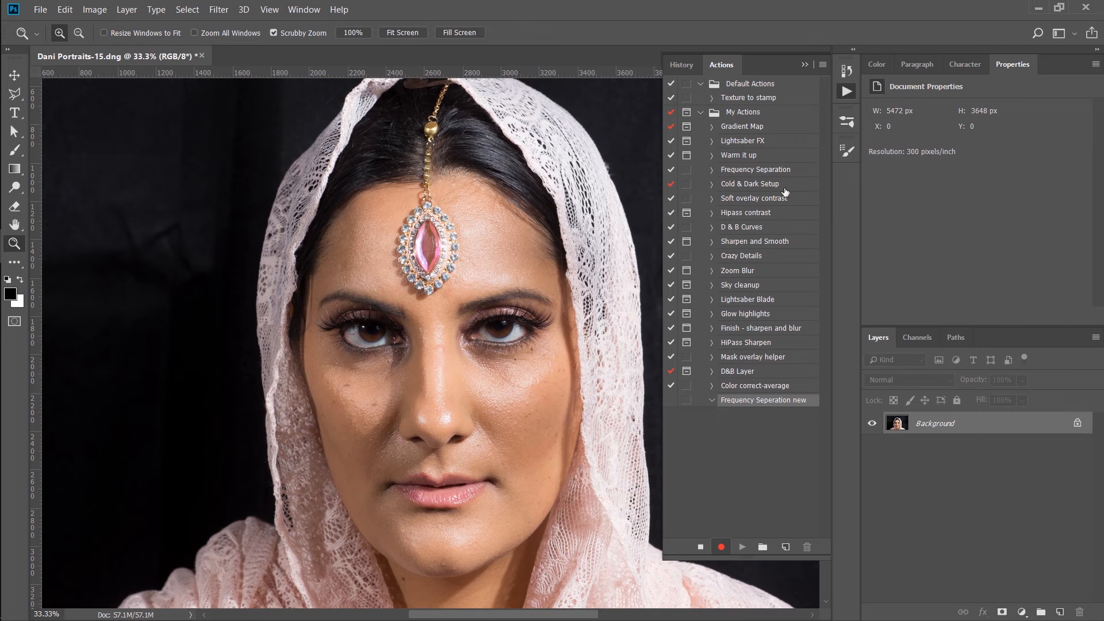
{"action": "left_click", "coordinate": [847, 92]}
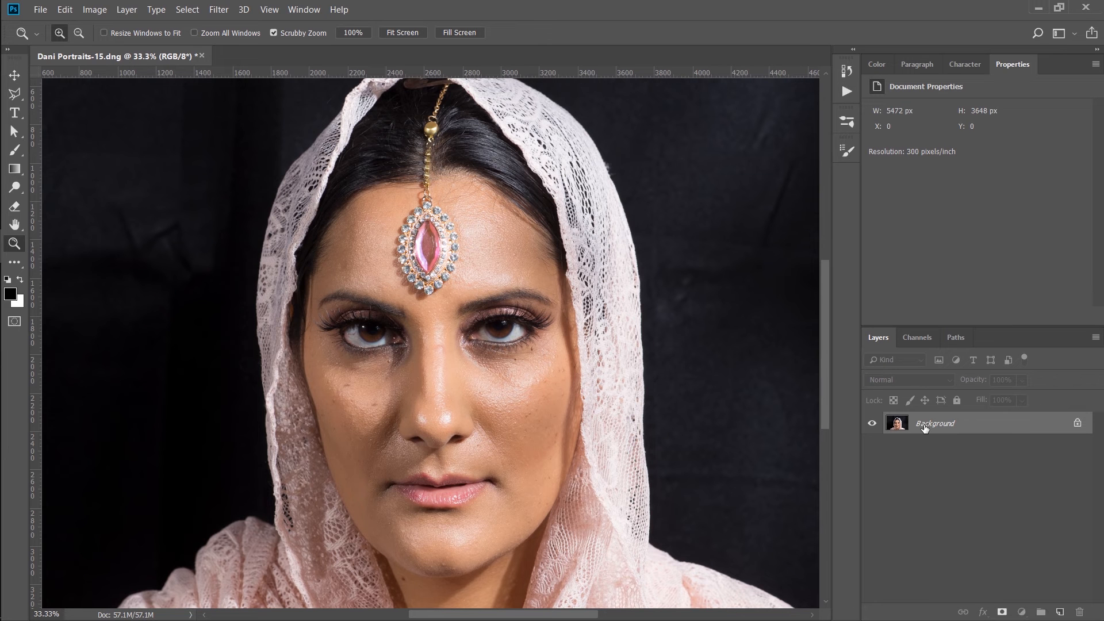
- Make two duplicates of the Background layer and rename the uppermost copy "Hi Freq"
{"action": "key", "text": "ctrl+j"}
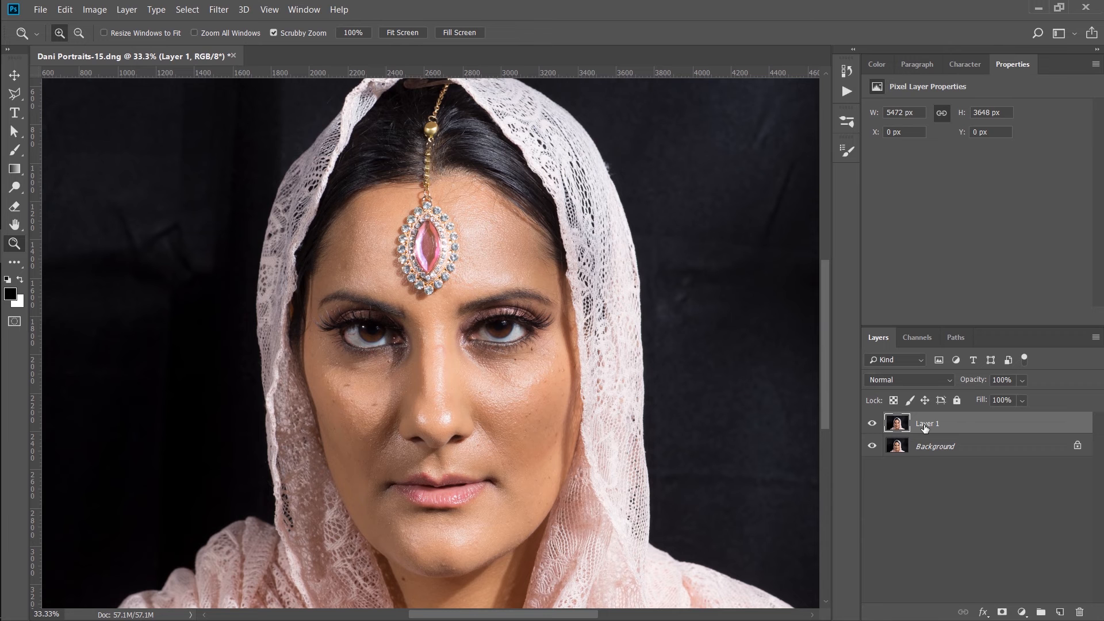
{"action": "key", "text": "ctrl+j"}
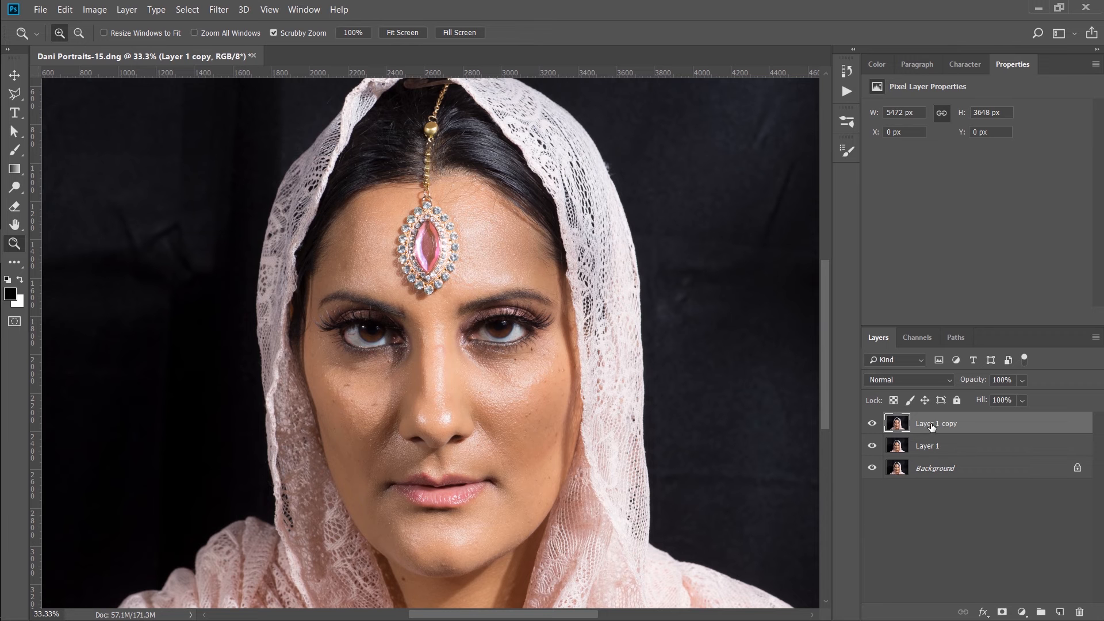
{"action": "double_click", "coordinate": [930, 425]}
{"action": "type", "text": "Hi Freq"}
{"action": "key", "text": "Return"}
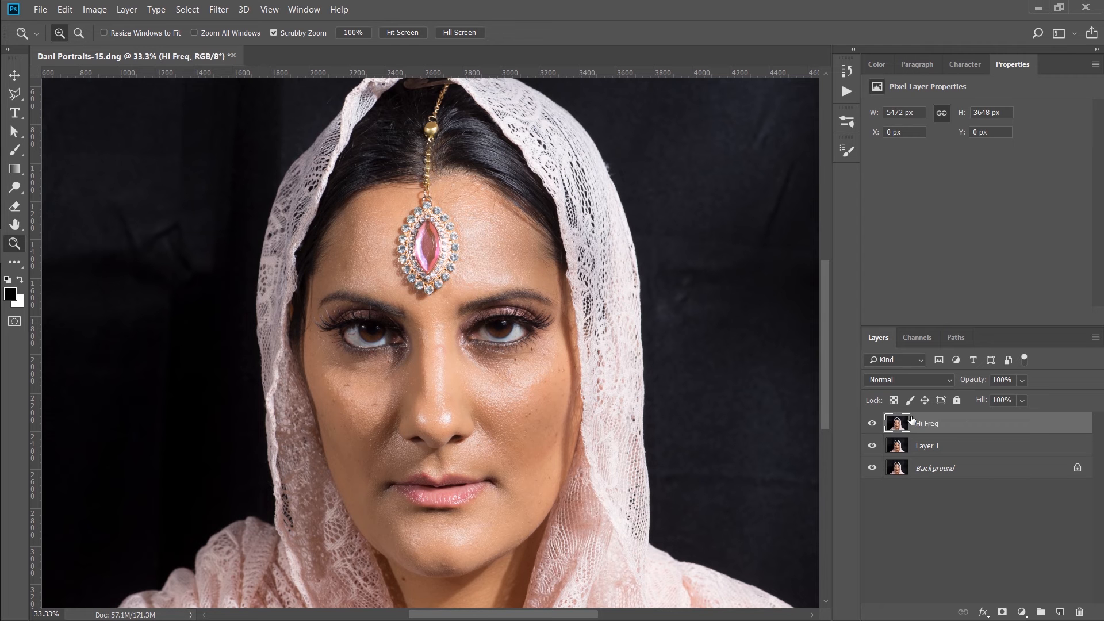
- Rename the lower duplicate of the Background layer "Low Freq"
{"action": "left_click", "coordinate": [926, 450]}
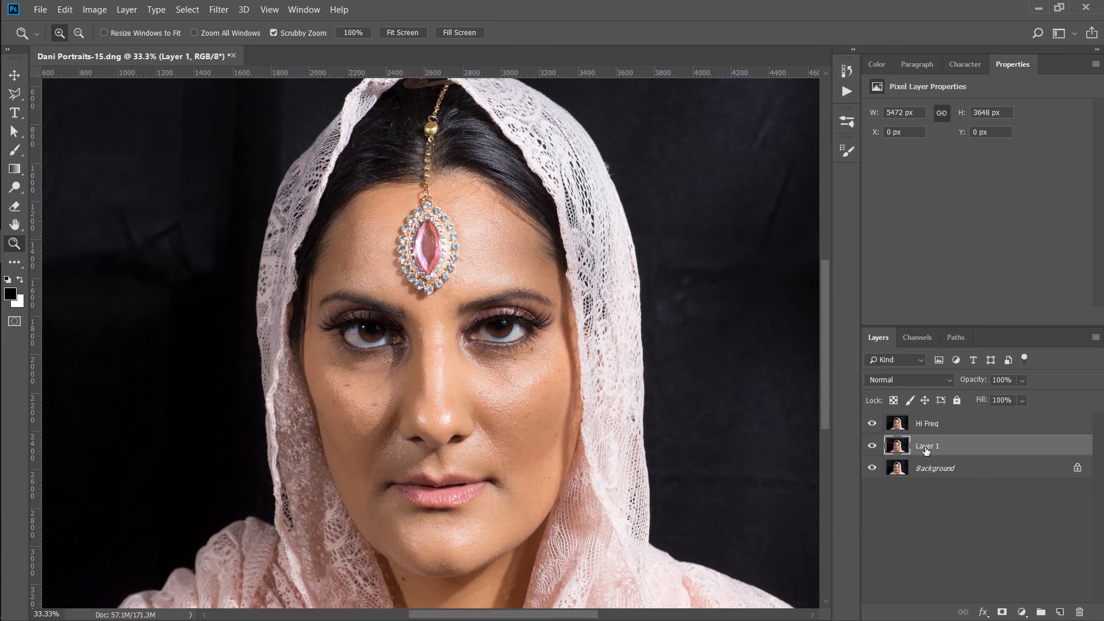
{"action": "double_click", "coordinate": [927, 446]}
{"action": "type", "text": "Low Freq"}
{"action": "key", "text": "Return"}
- Group the Hi Freq and Low Freq layers and name the group "Frequency Seperation"
{"action": "left_click", "coordinate": [940, 429], "text": "shift"}
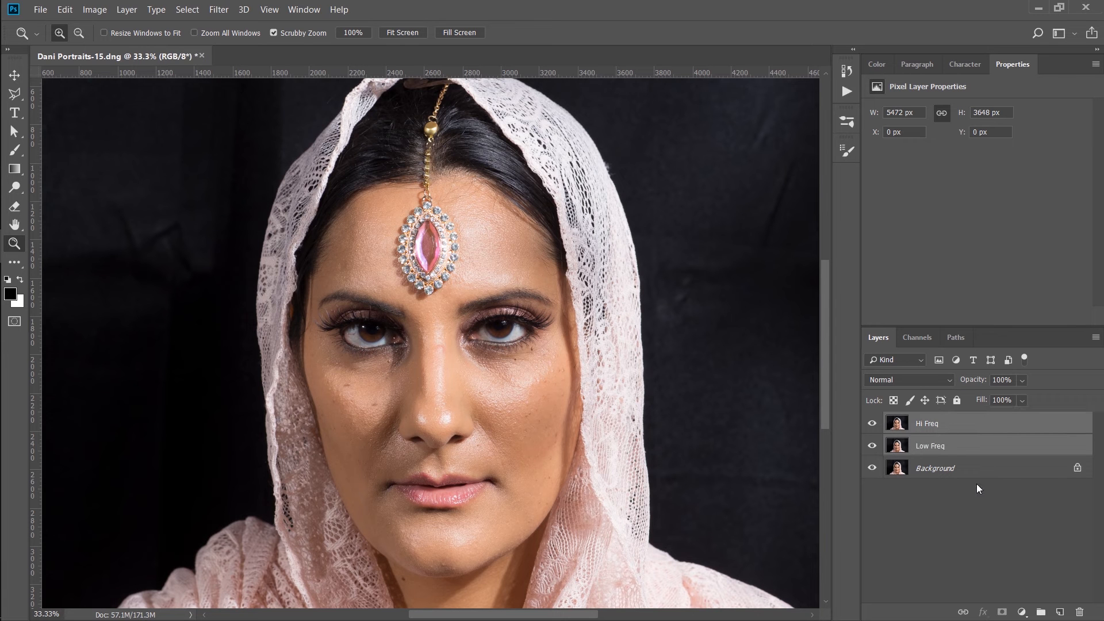
{"action": "left_click", "coordinate": [1039, 612]}
{"action": "left_click", "coordinate": [889, 422]}
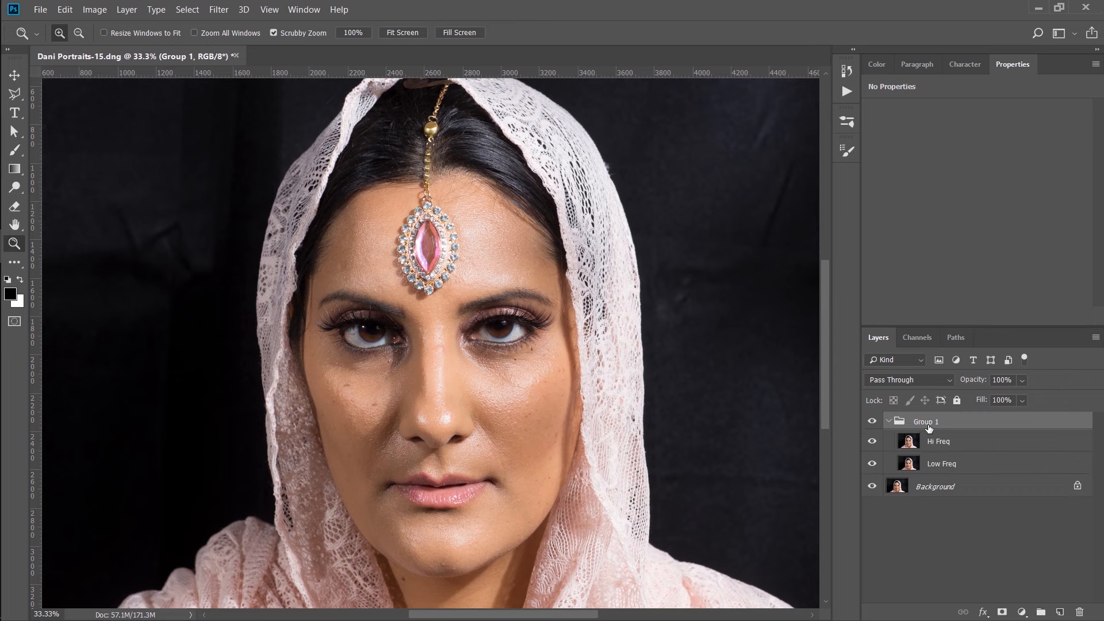
{"action": "double_click", "coordinate": [927, 424]}
{"action": "type", "text": "Frequency Seperation"}
{"action": "key", "text": "Return"}
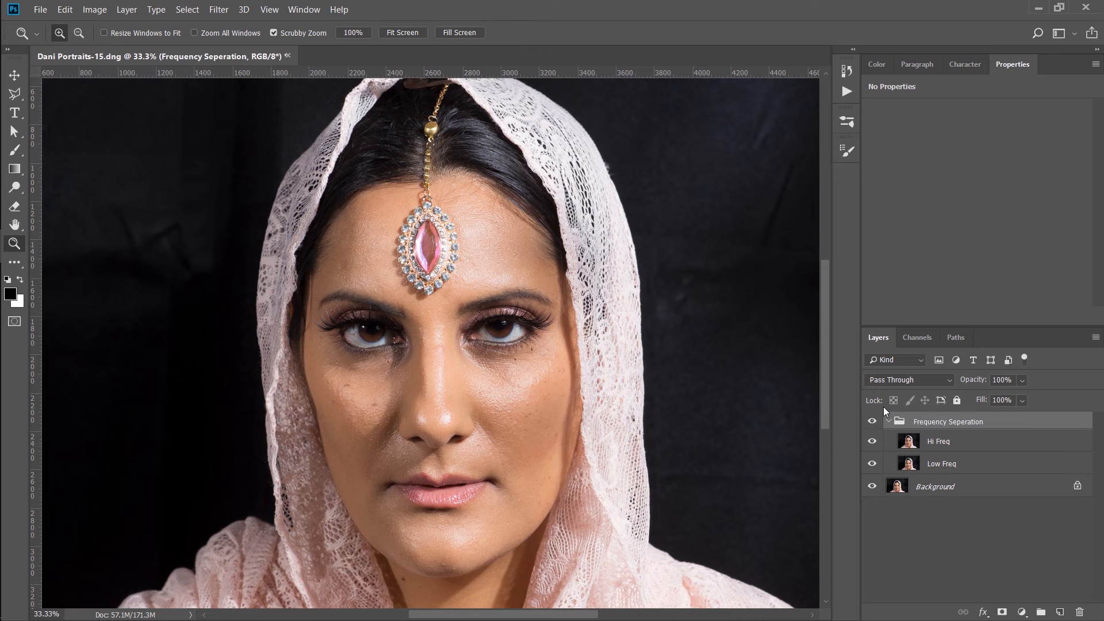
- Hide the Hi Freq layer and apply a Gaussian Blur with a radius of 8.0 pixels to the Low Freq layer
{"action": "left_click", "coordinate": [913, 445]}
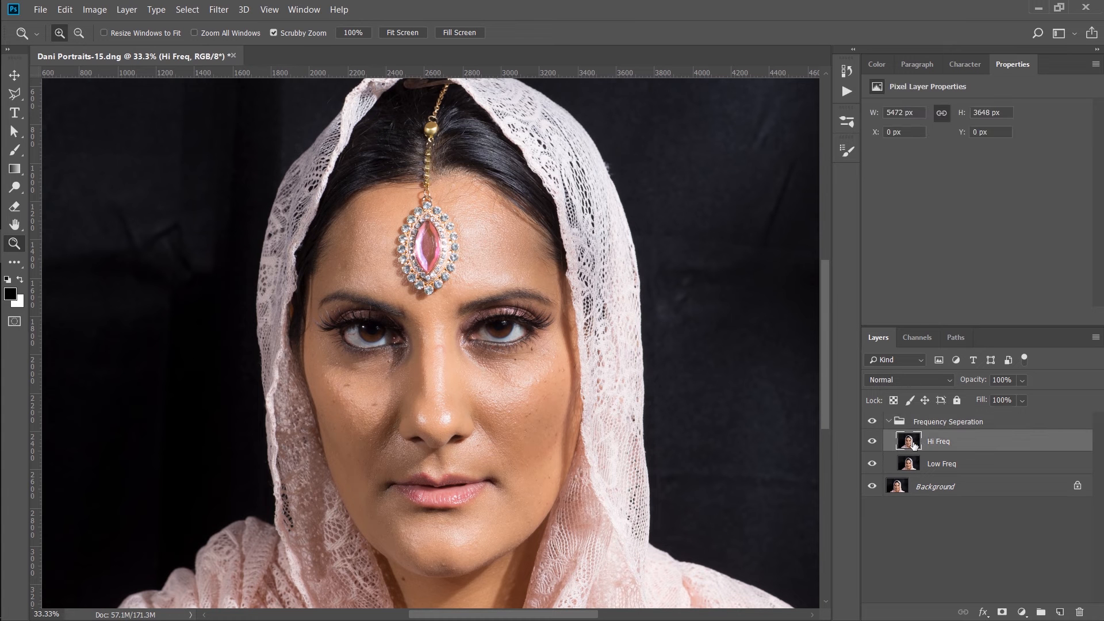
{"action": "left_click", "coordinate": [909, 465]}
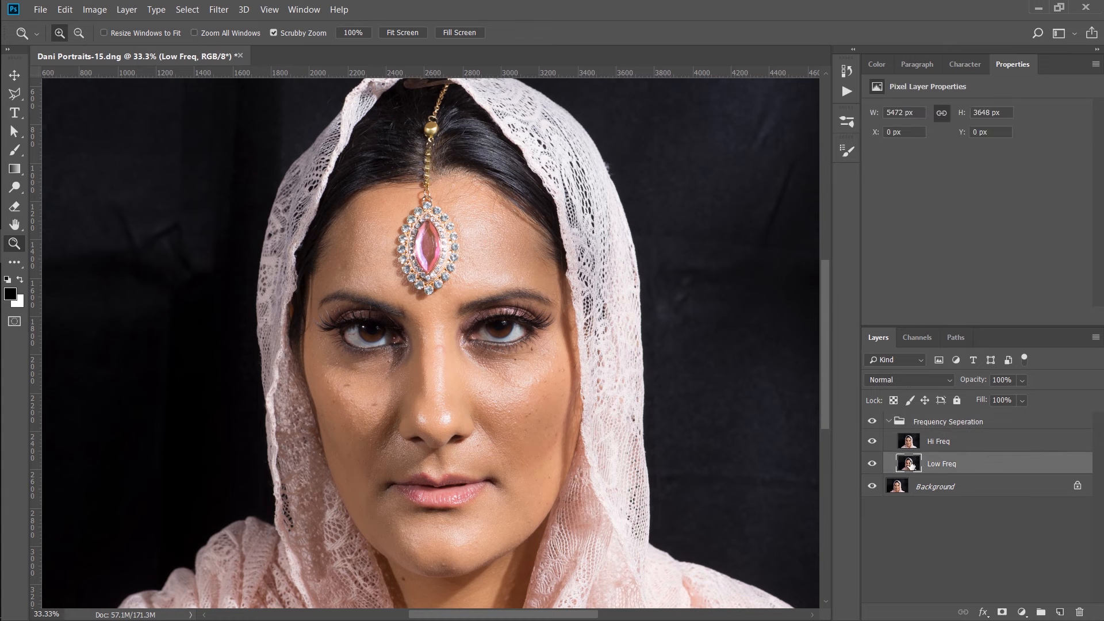
{"action": "left_click", "coordinate": [872, 443]}
{"action": "left_click", "coordinate": [227, 14]}
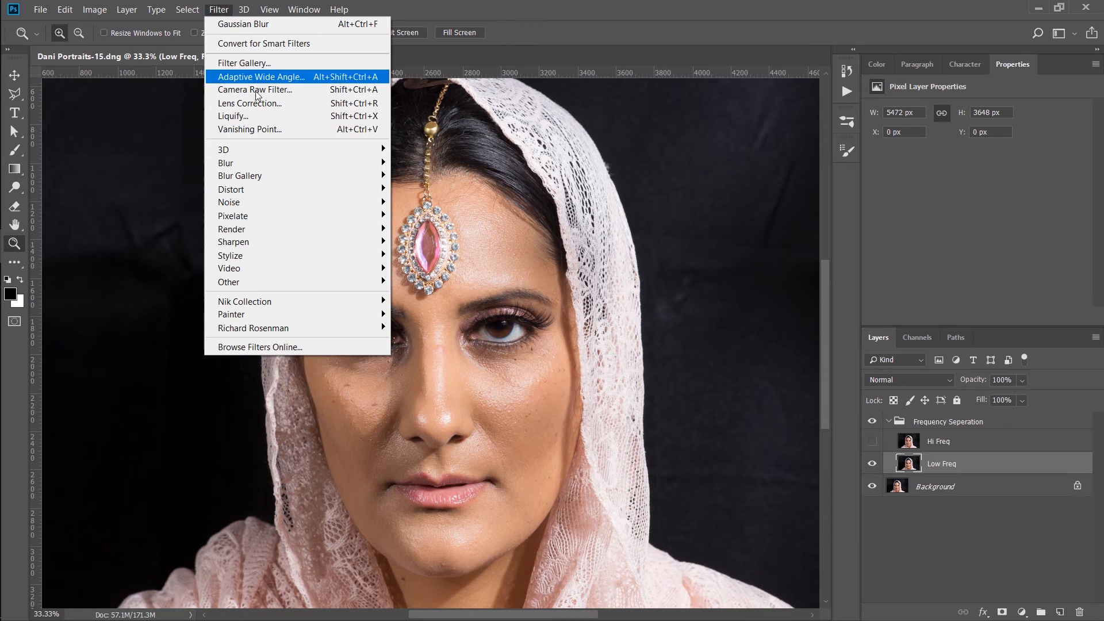
{"action": "mouse_move", "coordinate": [310, 167]}
{"action": "left_click", "coordinate": [442, 216]}
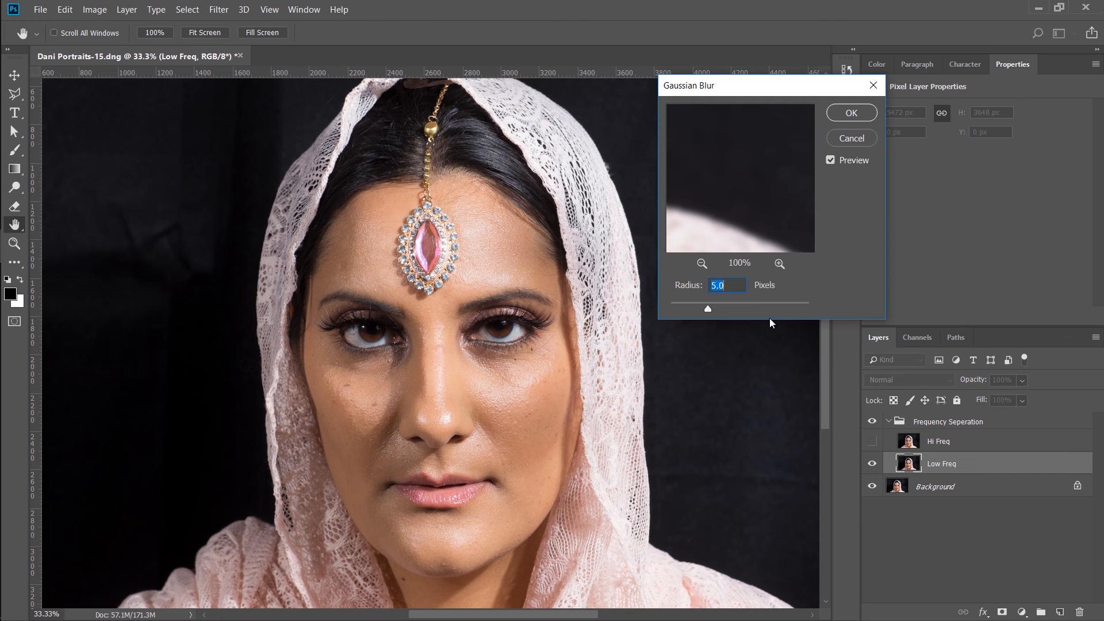
{"action": "left_click_drag", "start_coordinate": [716, 309], "coordinate": [719, 309]}
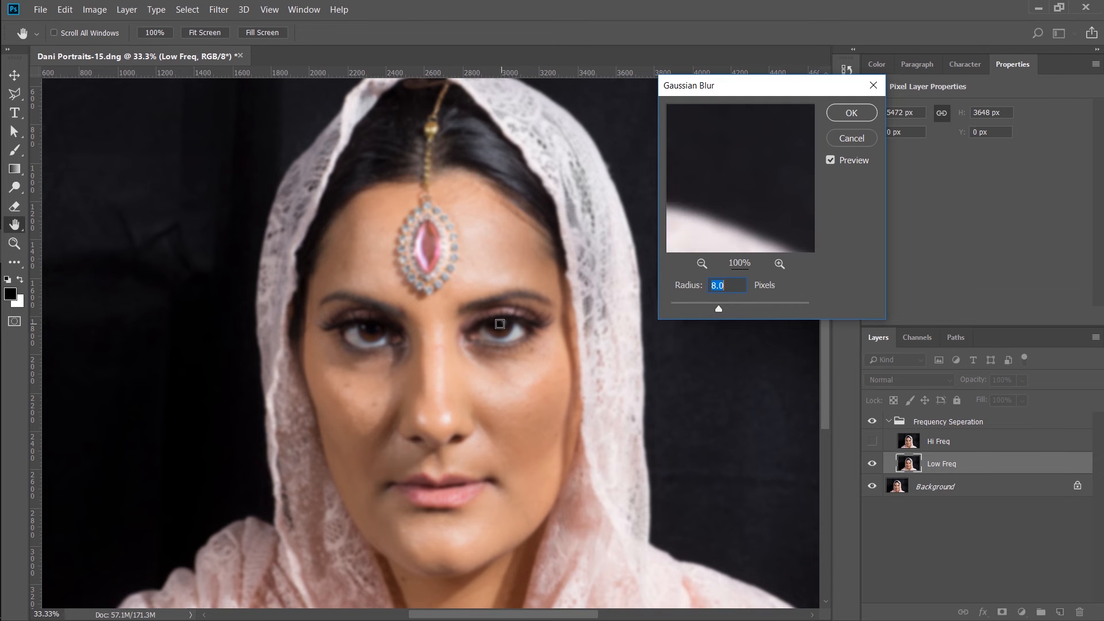
{"action": "left_click", "coordinate": [501, 323]}
{"action": "left_click_drag", "start_coordinate": [727, 195], "coordinate": [769, 164]}
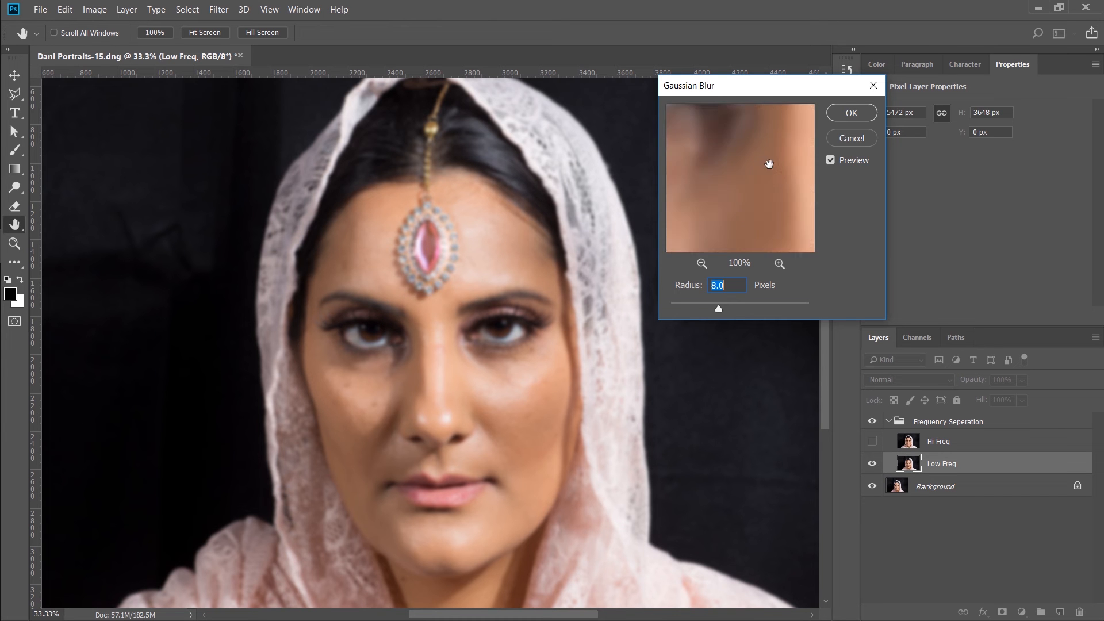
{"action": "left_click_drag", "start_coordinate": [740, 217], "coordinate": [769, 180]}
{"action": "left_click_drag", "start_coordinate": [722, 222], "coordinate": [764, 197]}
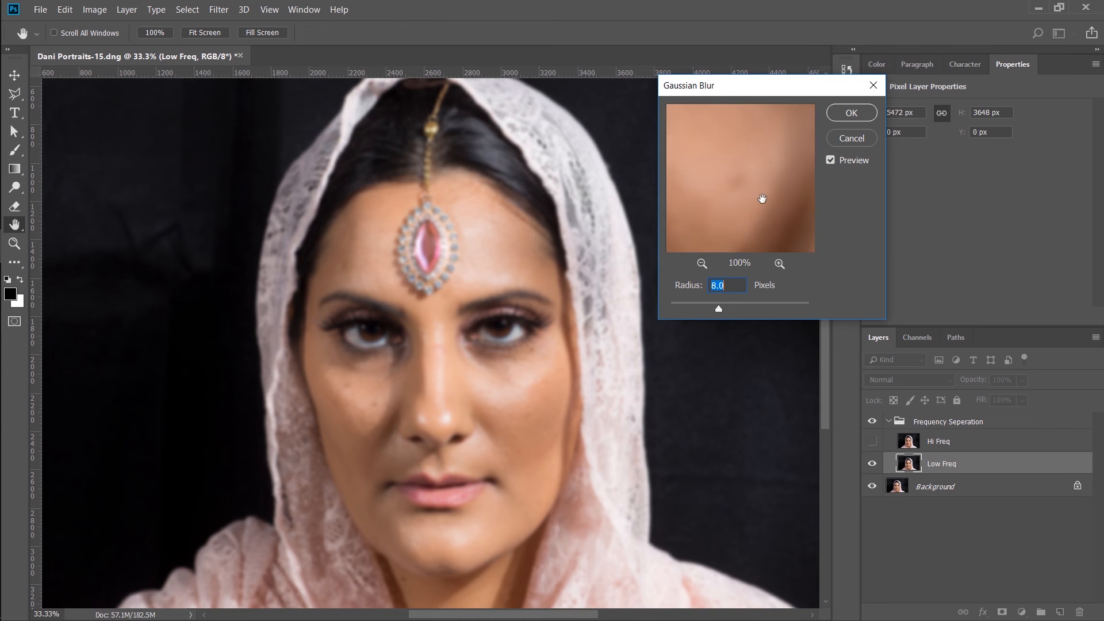
{"action": "left_click", "coordinate": [852, 114]}
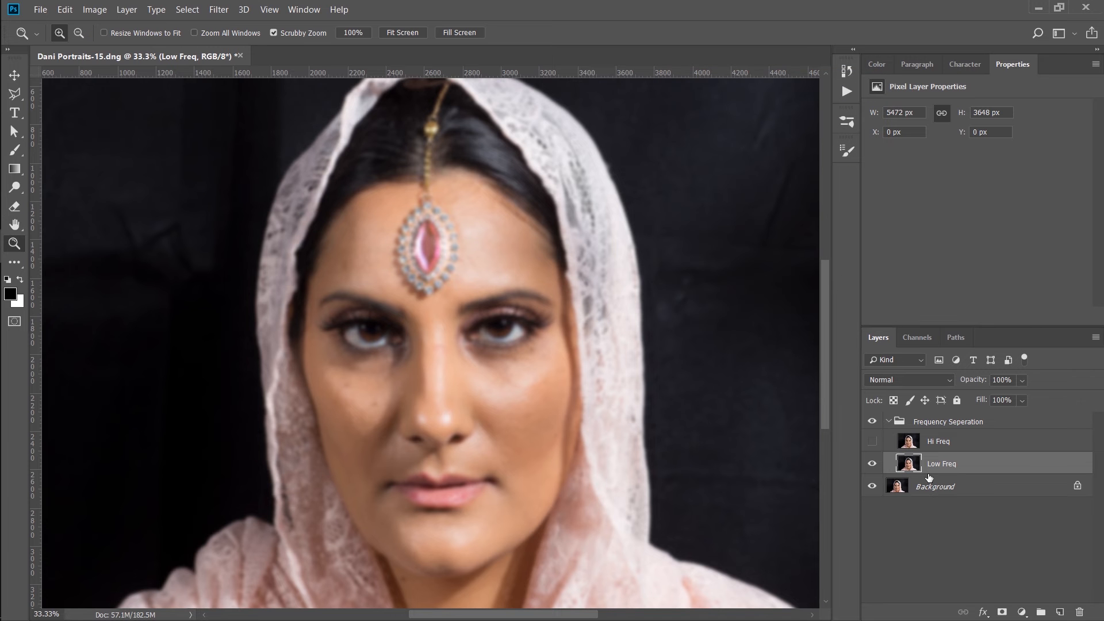
- Show the Hi Freq layer and use Apply Image on it with layer Low Freq, channel RGB, Subtract blending, scale 2 and offset 128
{"action": "left_click", "coordinate": [872, 442]}
{"action": "left_click", "coordinate": [913, 444]}
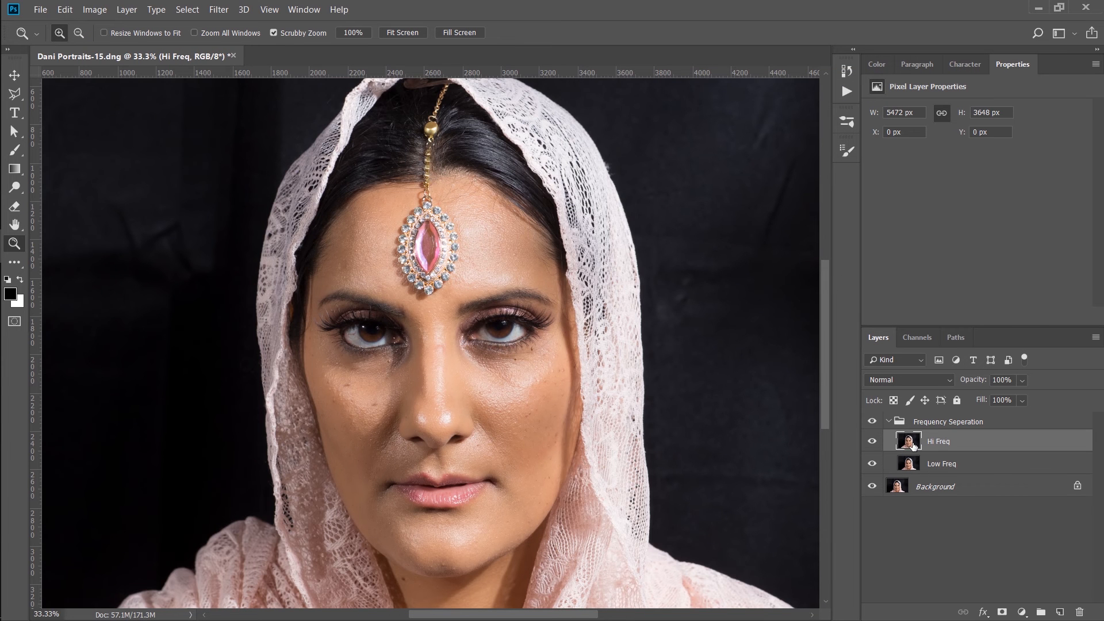
{"action": "left_click", "coordinate": [95, 10]}
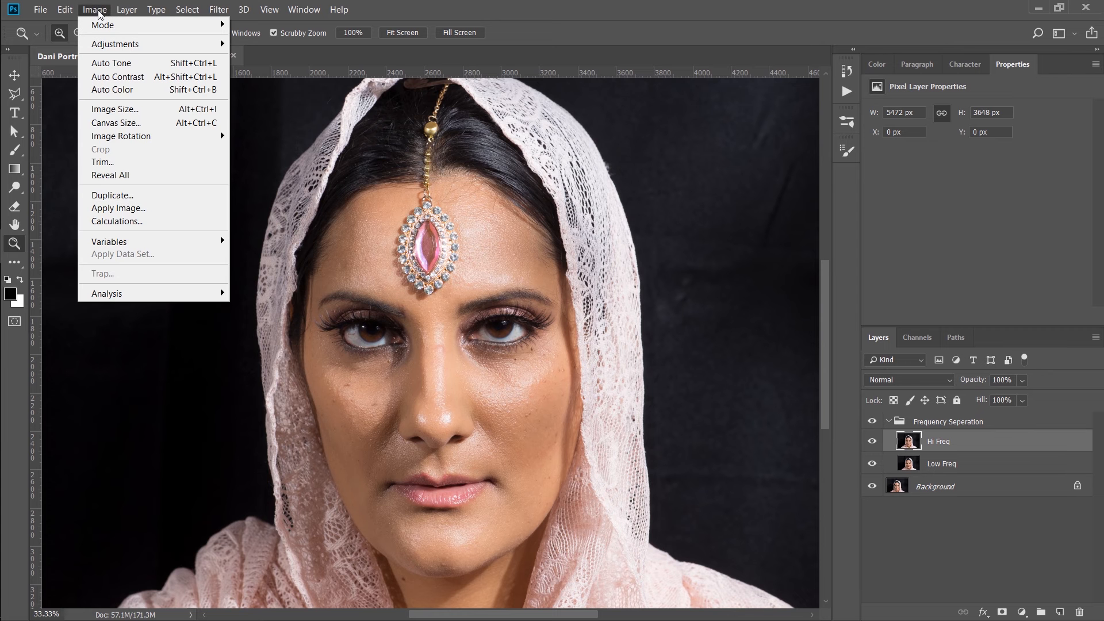
{"action": "left_click", "coordinate": [154, 208]}
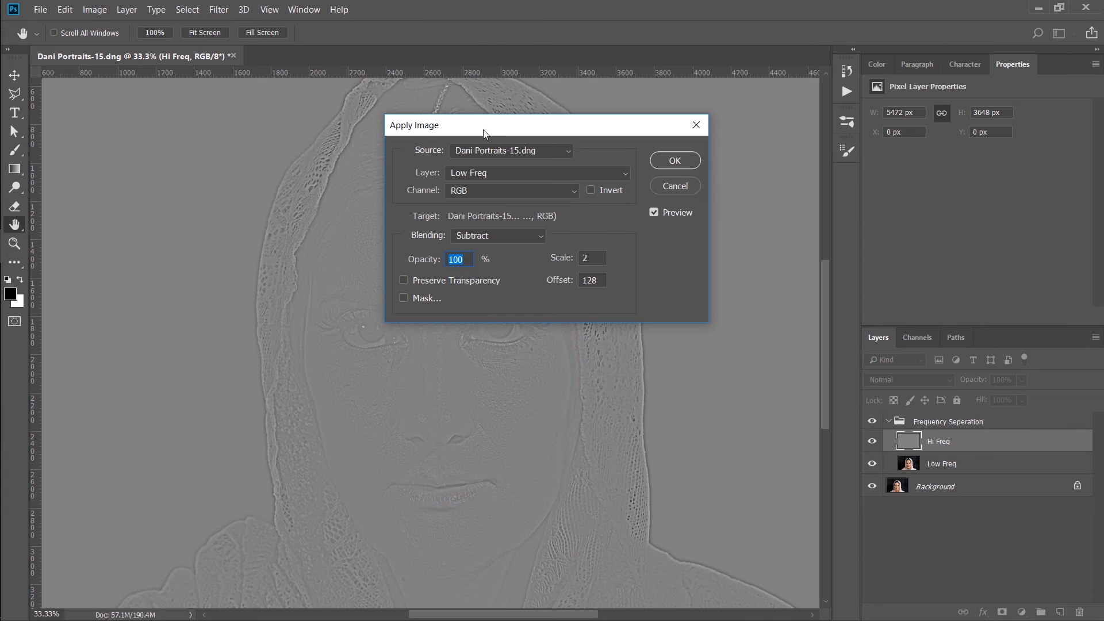
{"action": "left_click_drag", "start_coordinate": [477, 132], "coordinate": [734, 123]}
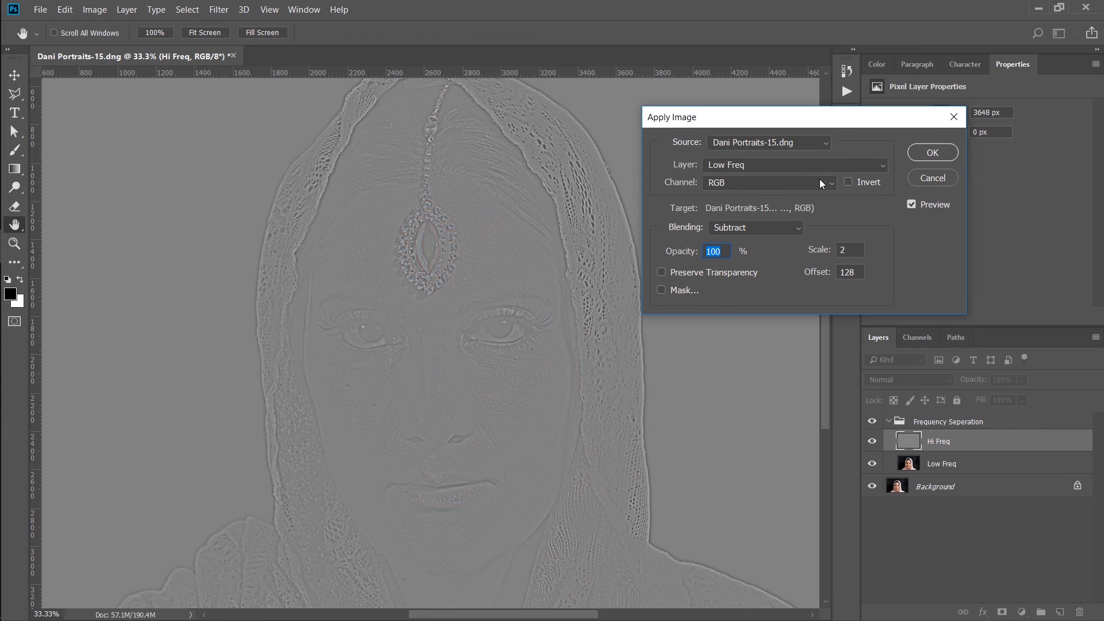
{"action": "left_click", "coordinate": [733, 162]}
{"action": "left_click", "coordinate": [729, 218]}
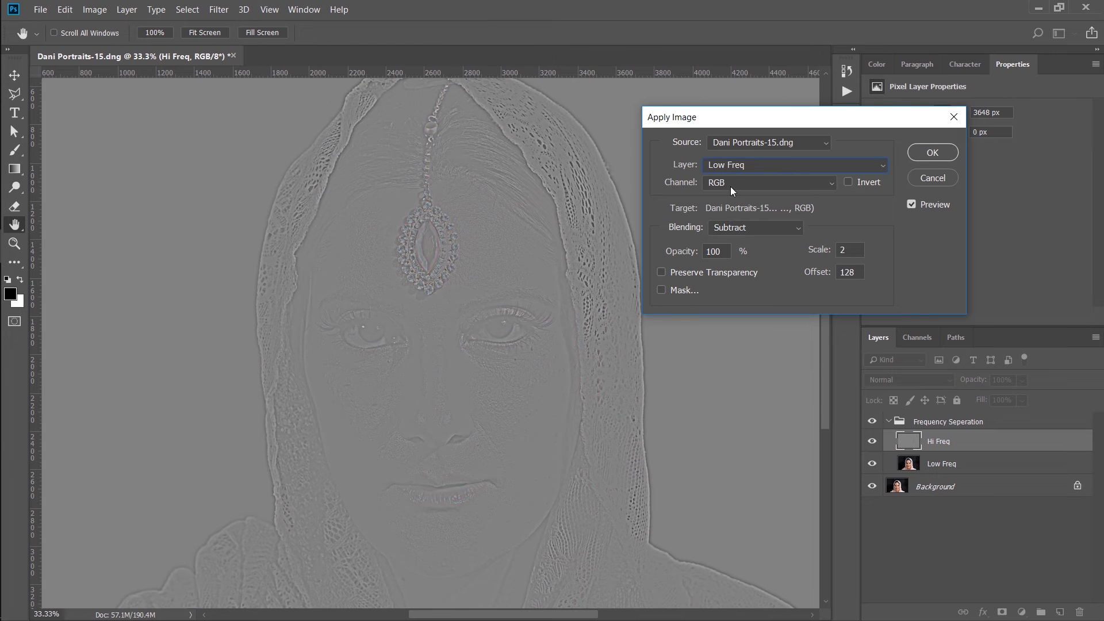
{"action": "left_click", "coordinate": [740, 226]}
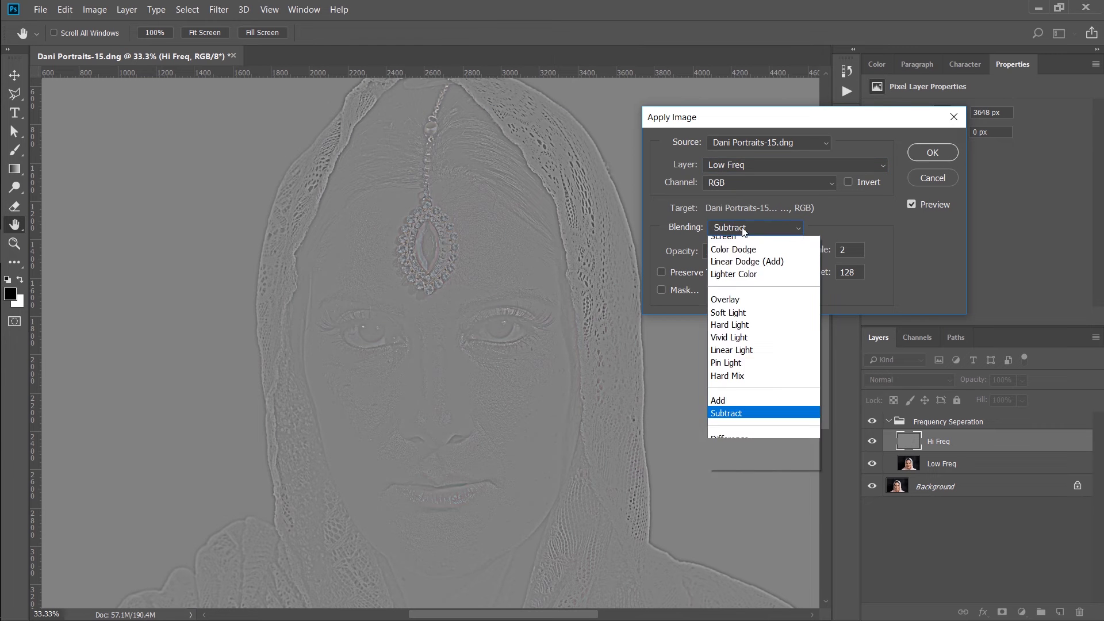
{"action": "left_click", "coordinate": [765, 534]}
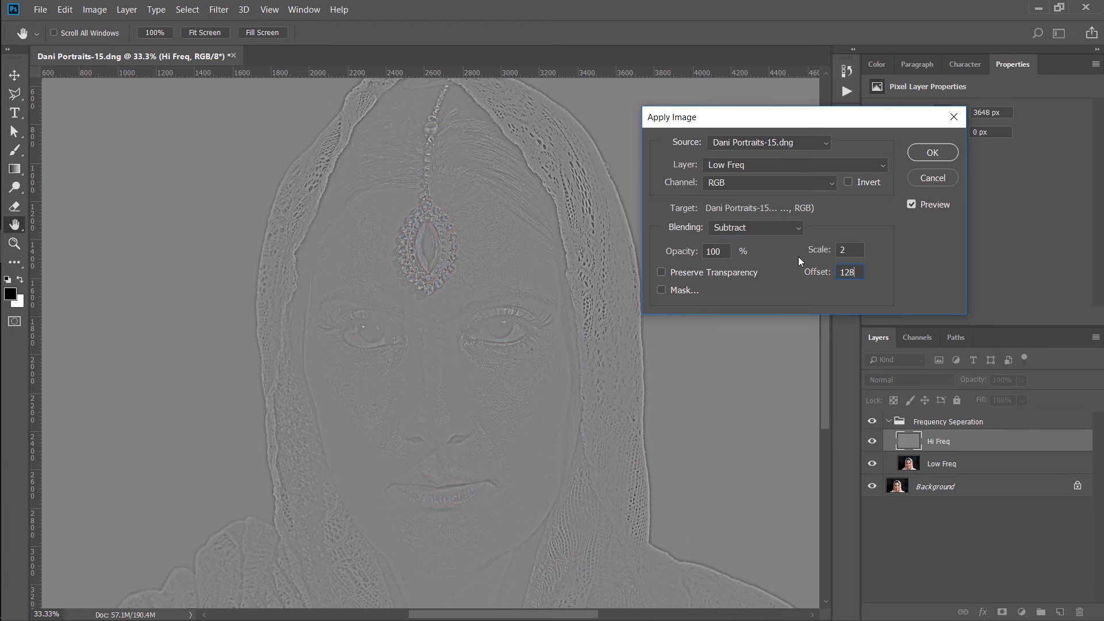
{"action": "left_click", "coordinate": [932, 153]}
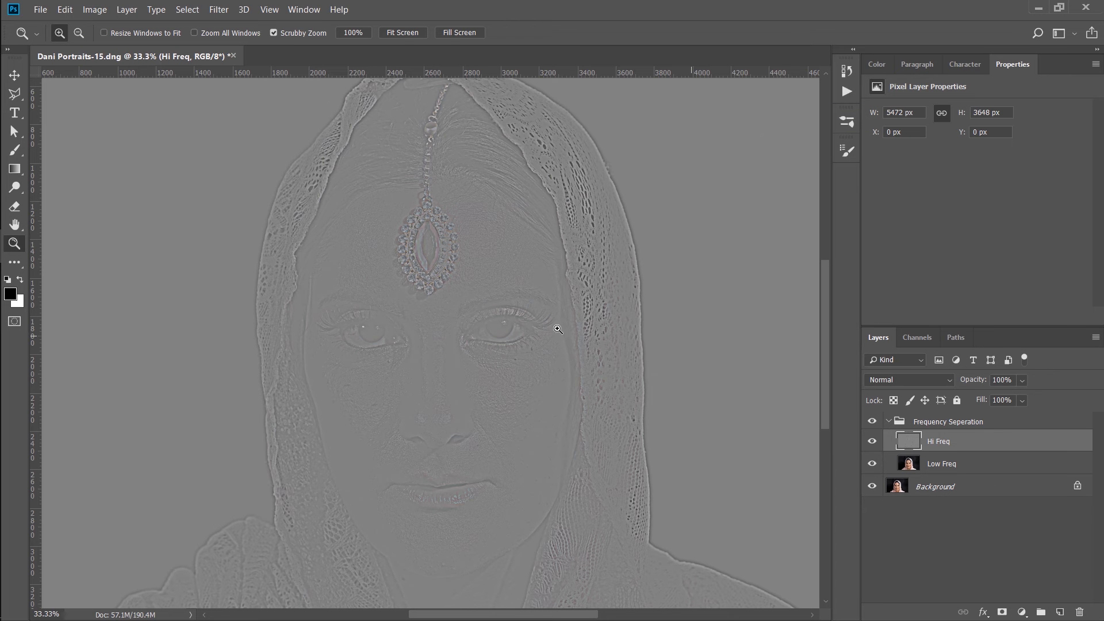
- Set the blend mode of the Hi Freq layer to Linear Light
{"action": "mouse_move", "coordinate": [424, 349]}
{"action": "left_mouse_down"}
{"action": "mouse_move", "coordinate": [510, 340]}
{"action": "mouse_move", "coordinate": [437, 361]}
{"action": "left_mouse_up"}
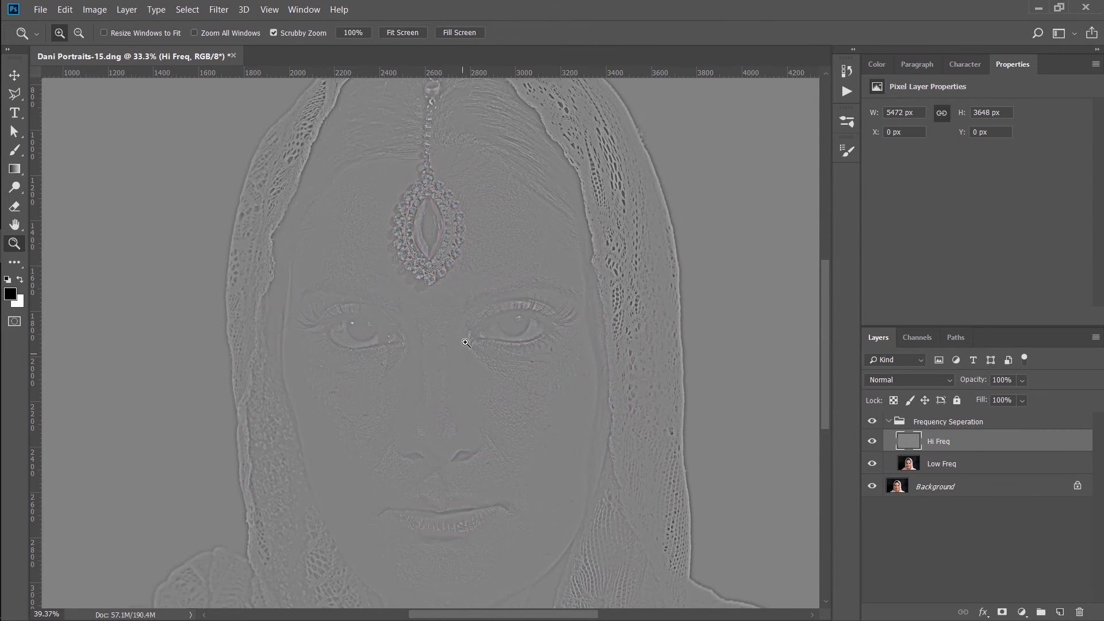
{"action": "left_click", "coordinate": [939, 380]}
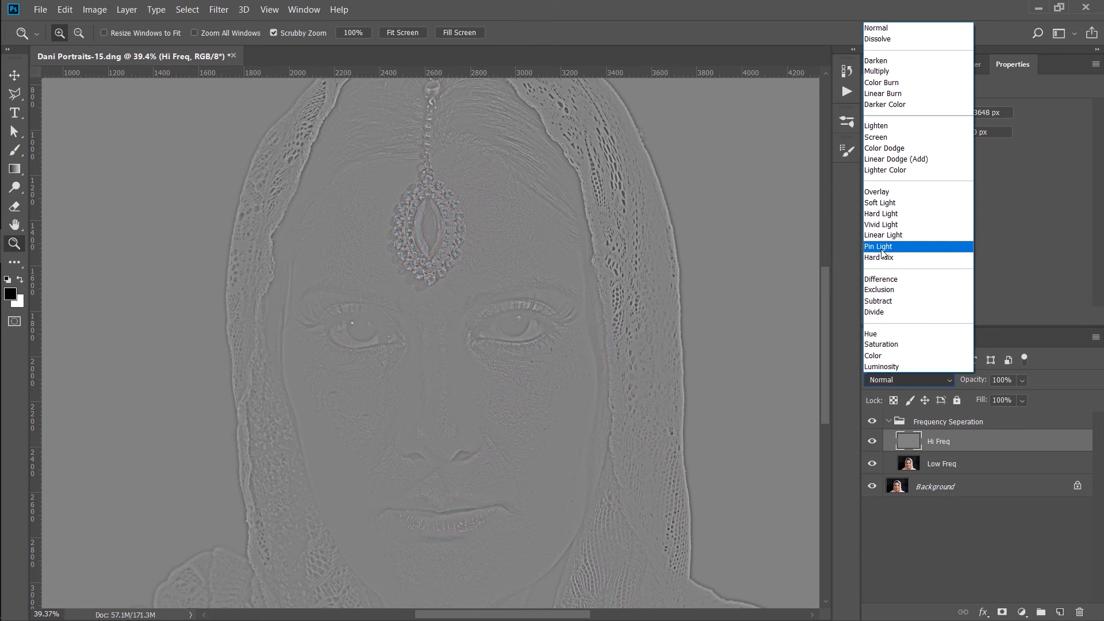
{"action": "left_click", "coordinate": [895, 237]}
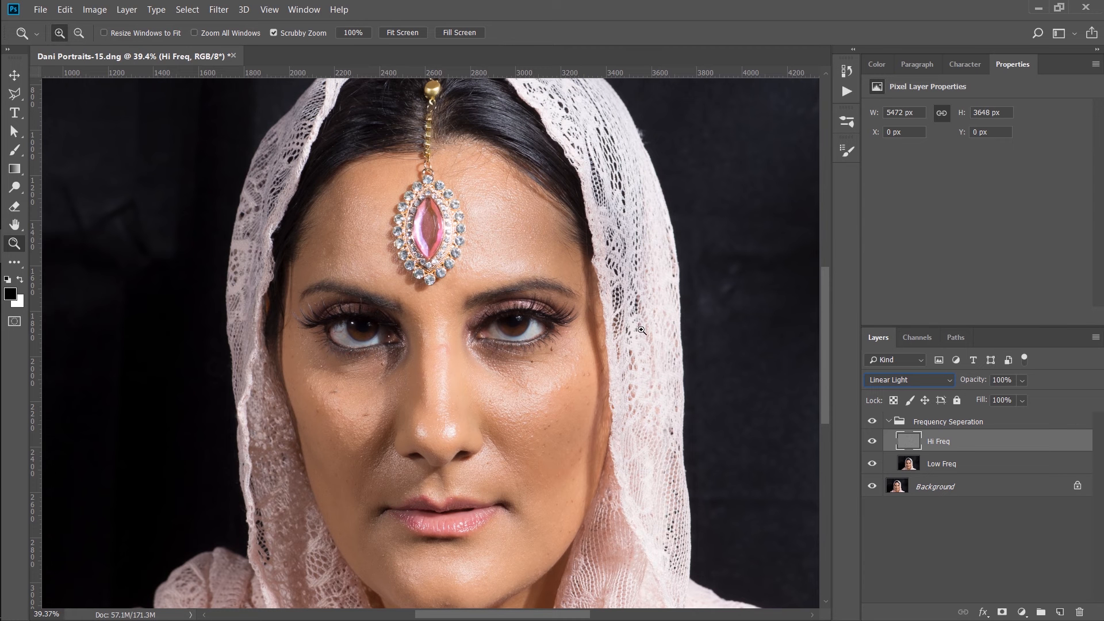
{"action": "left_click", "coordinate": [926, 468]}
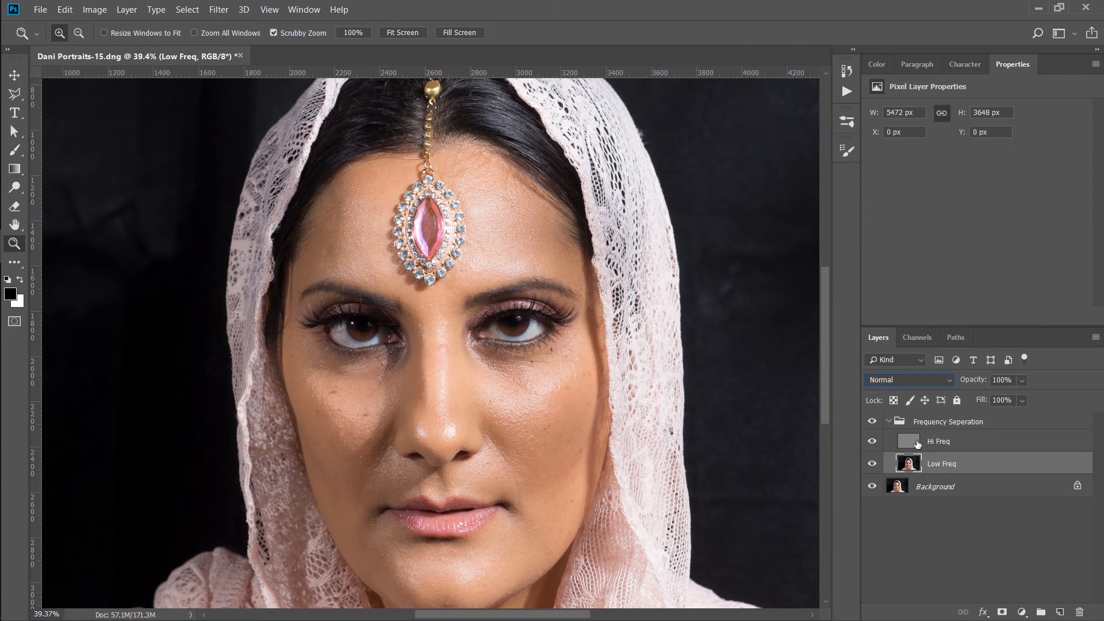
{"action": "left_click", "coordinate": [918, 446]}
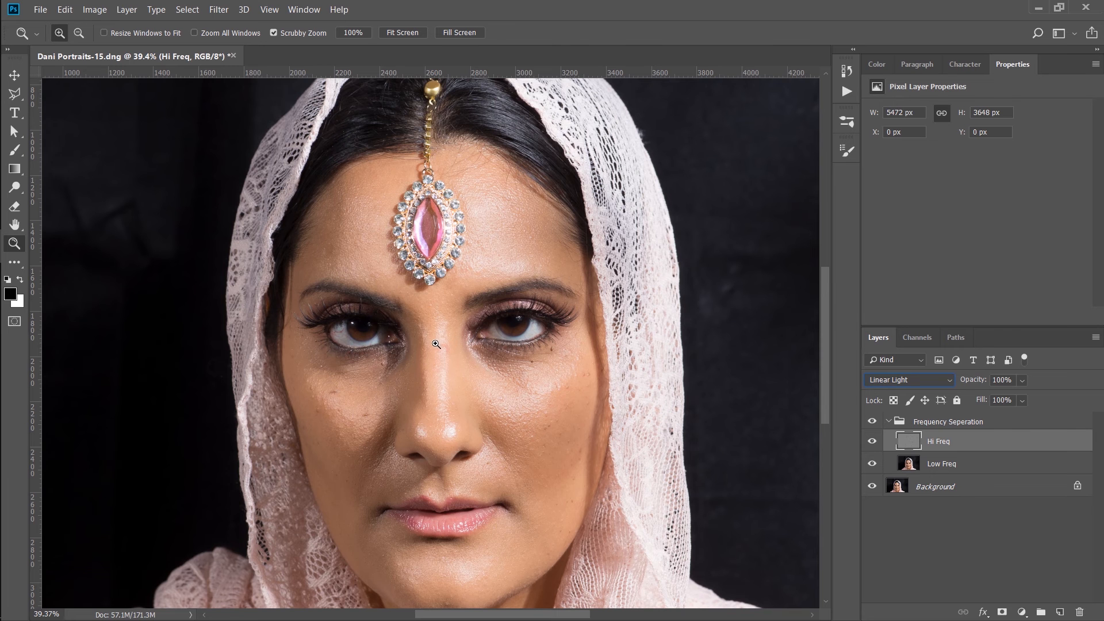
{"action": "left_click_drag", "start_coordinate": [436, 344], "coordinate": [468, 339]}
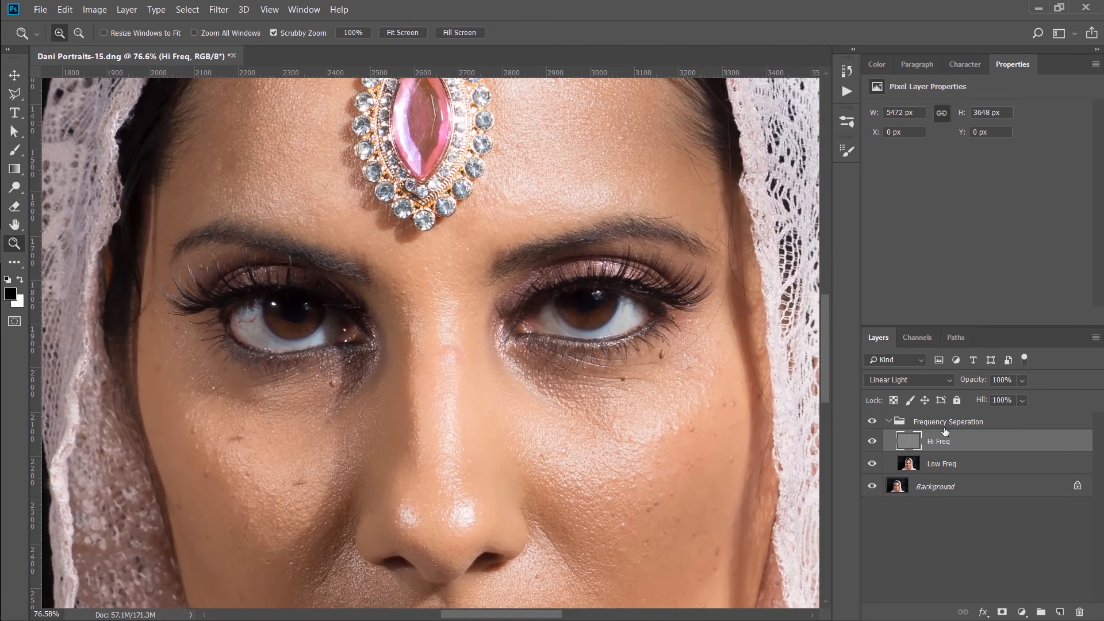
{"action": "left_click", "coordinate": [929, 466]}
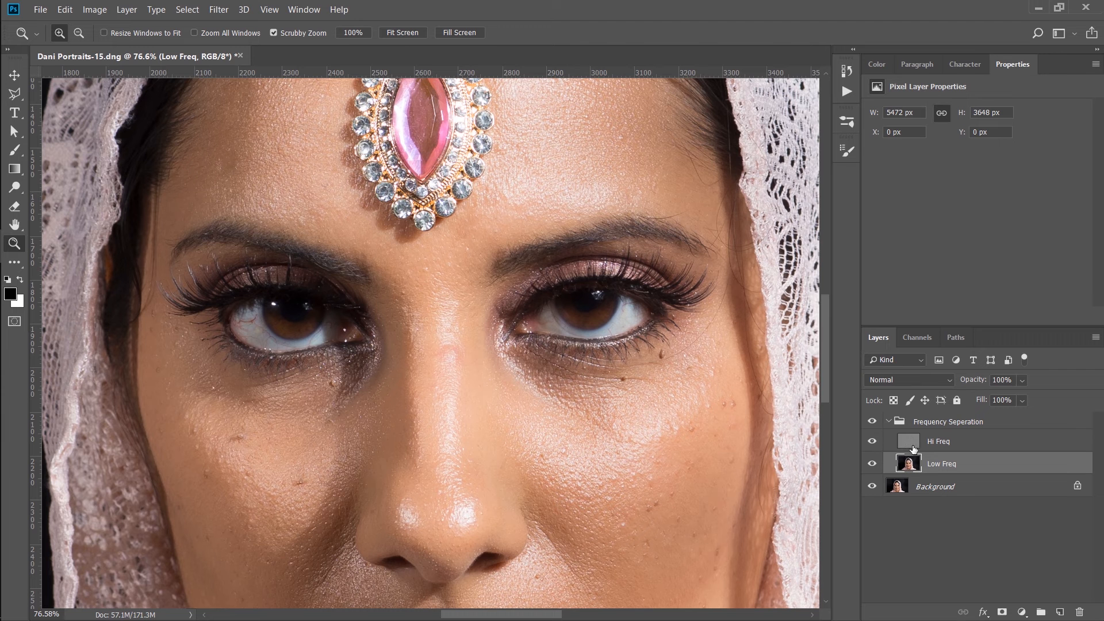
- Select the Background layer, stop recording and select the "Frequency Seperation new" action
{"action": "left_click", "coordinate": [897, 487]}
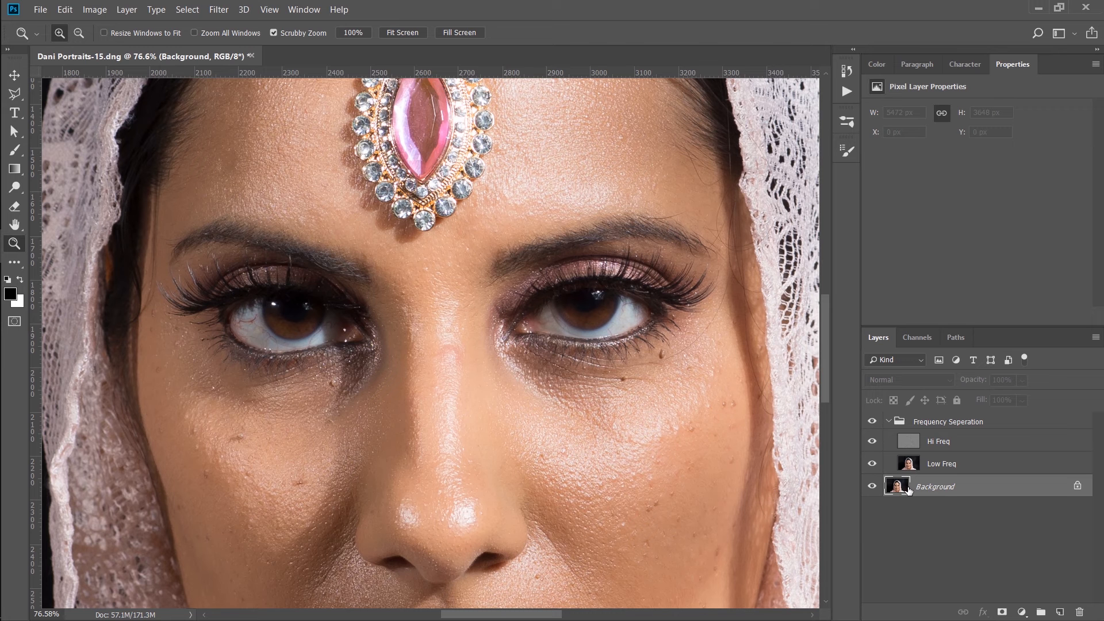
{"action": "left_click", "coordinate": [845, 90]}
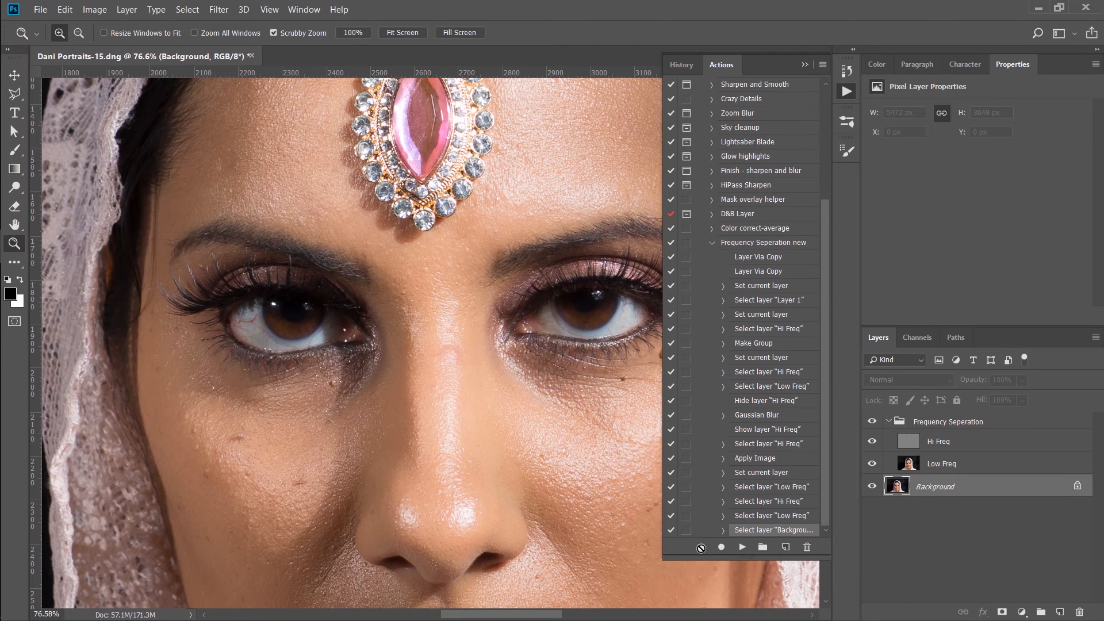
{"action": "left_click", "coordinate": [746, 244]}
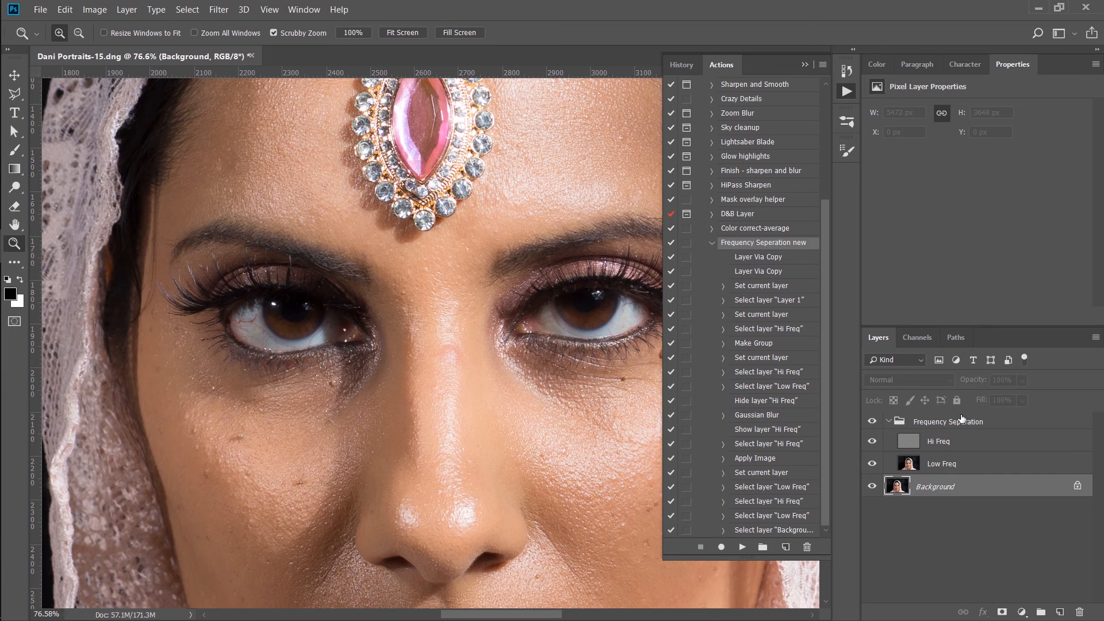
- Delete the "Frequency Seperation" group together with its contents
{"action": "left_click", "coordinate": [956, 426]}
{"action": "left_click", "coordinate": [1080, 612]}
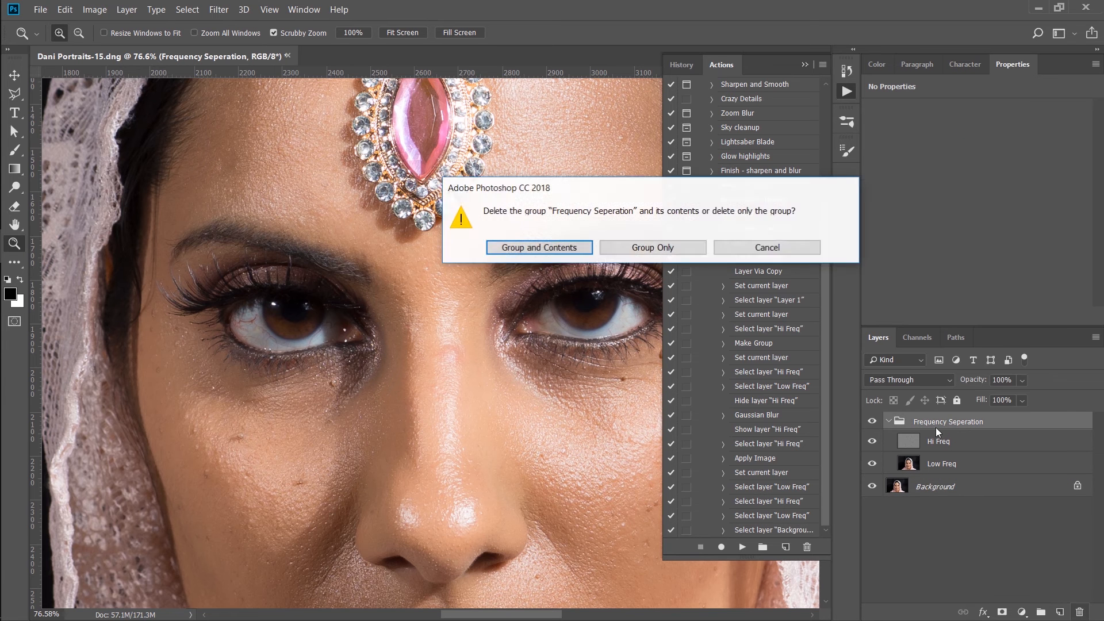
{"action": "left_click", "coordinate": [539, 247]}
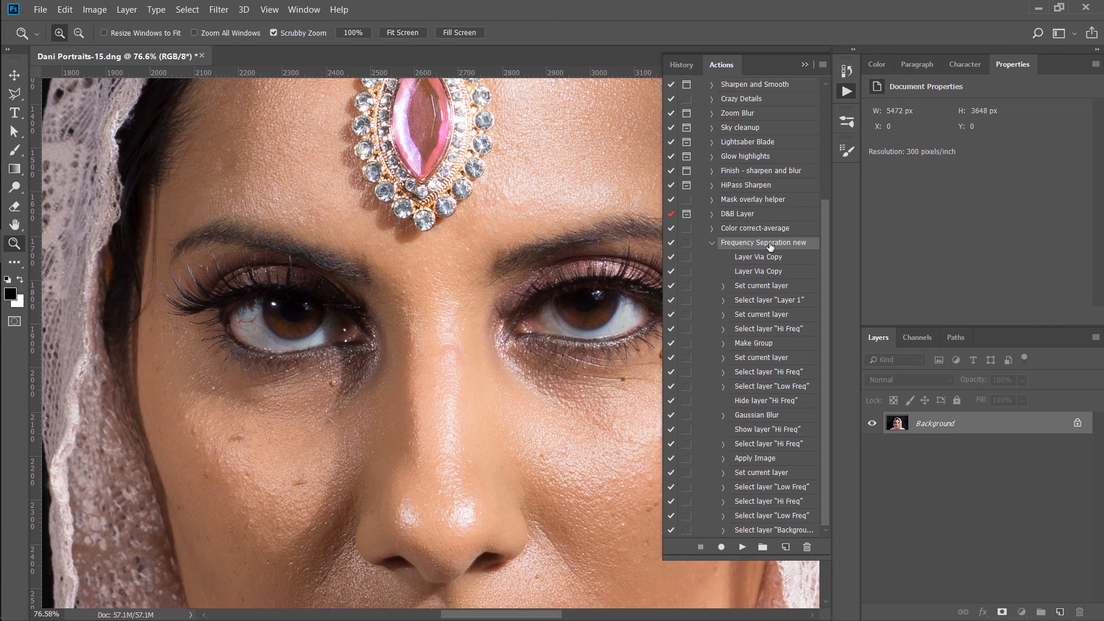
- Collapse the recorded steps of "Frequency Seperation new" and play the action on the Background layer
{"action": "left_click", "coordinate": [712, 243]}
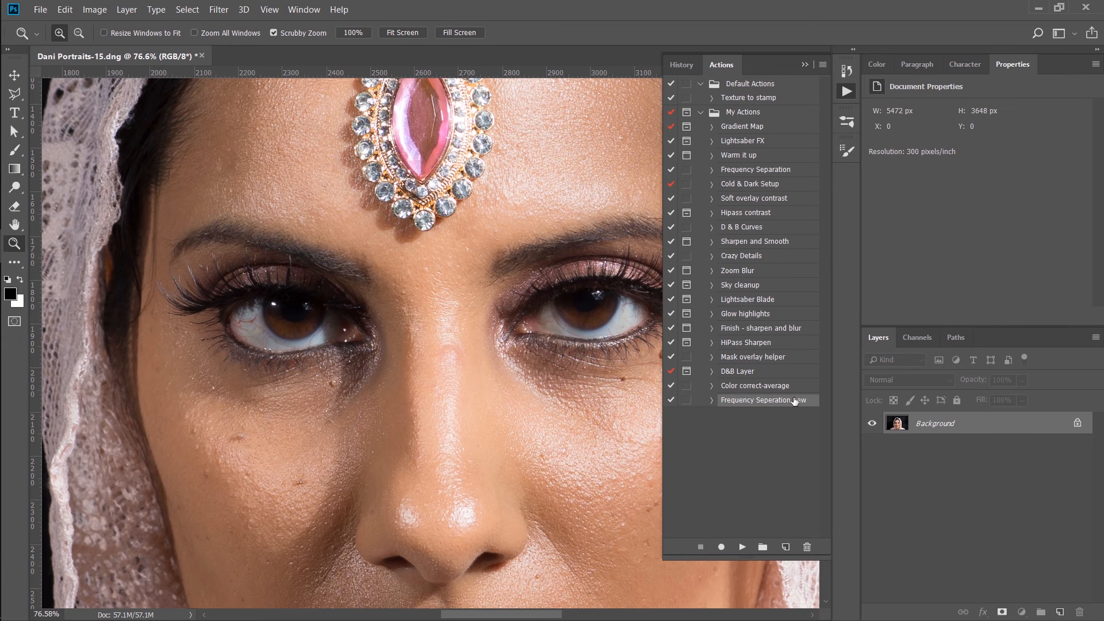
{"action": "left_click", "coordinate": [742, 547]}
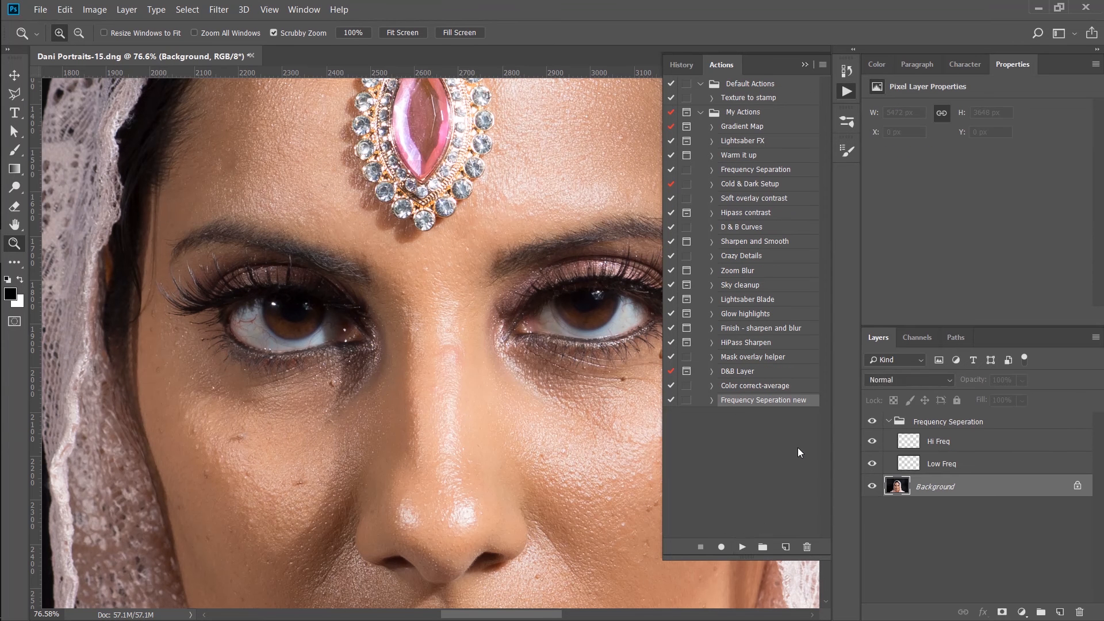
{"action": "left_click", "coordinate": [931, 424]}
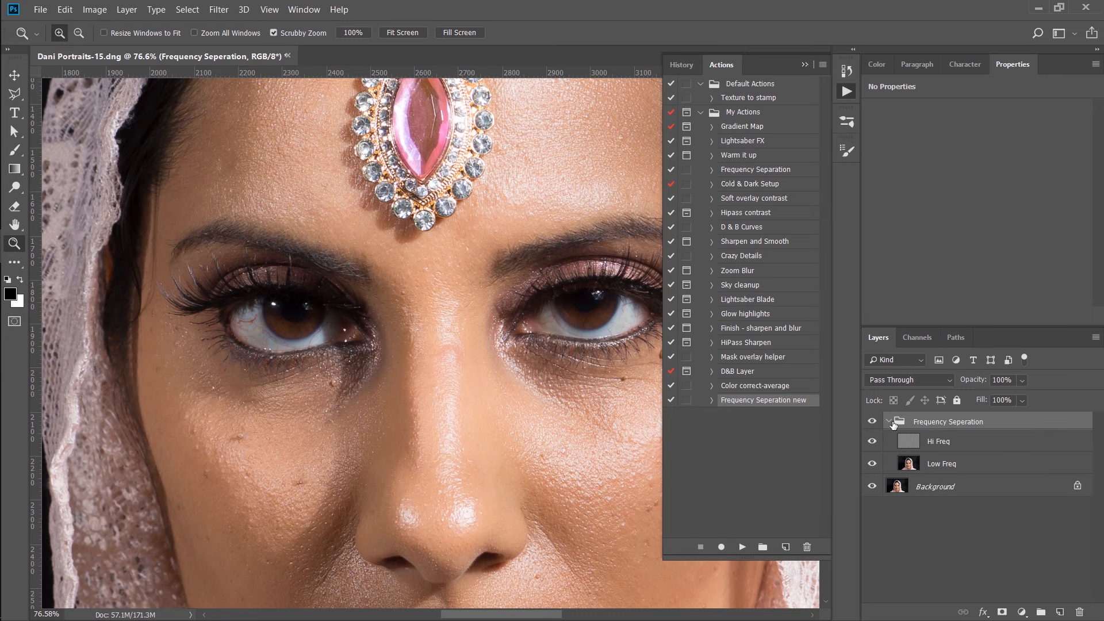
{"action": "left_click", "coordinate": [846, 92]}
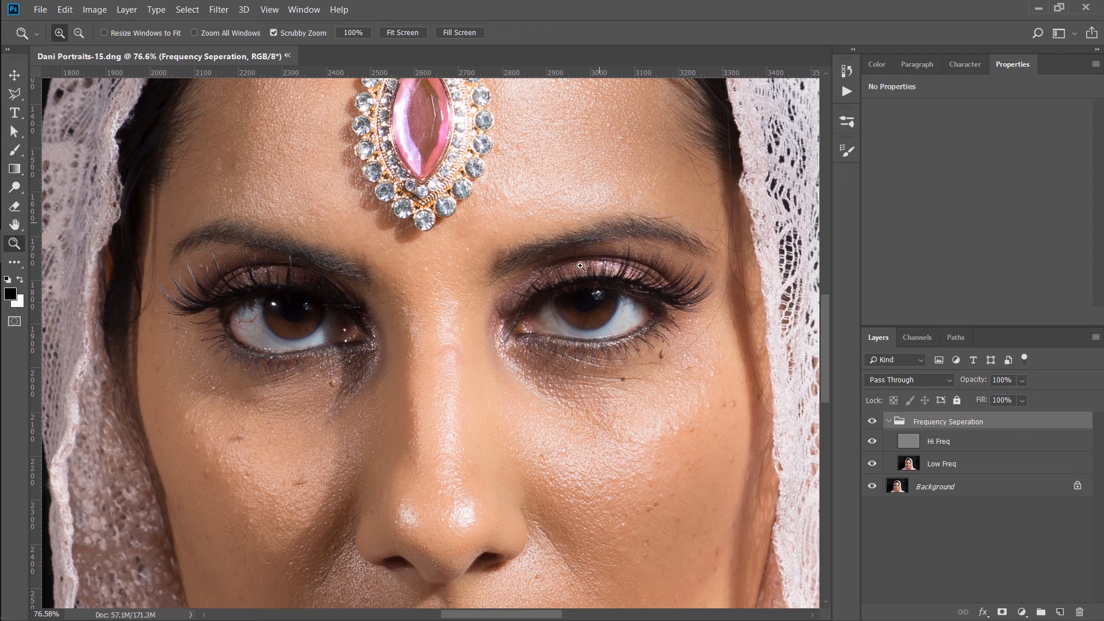
- Select the Hi Freq layer and display it on its own to examine the texture detail of the whole face
{"action": "left_click_drag", "start_coordinate": [524, 297], "coordinate": [486, 319]}
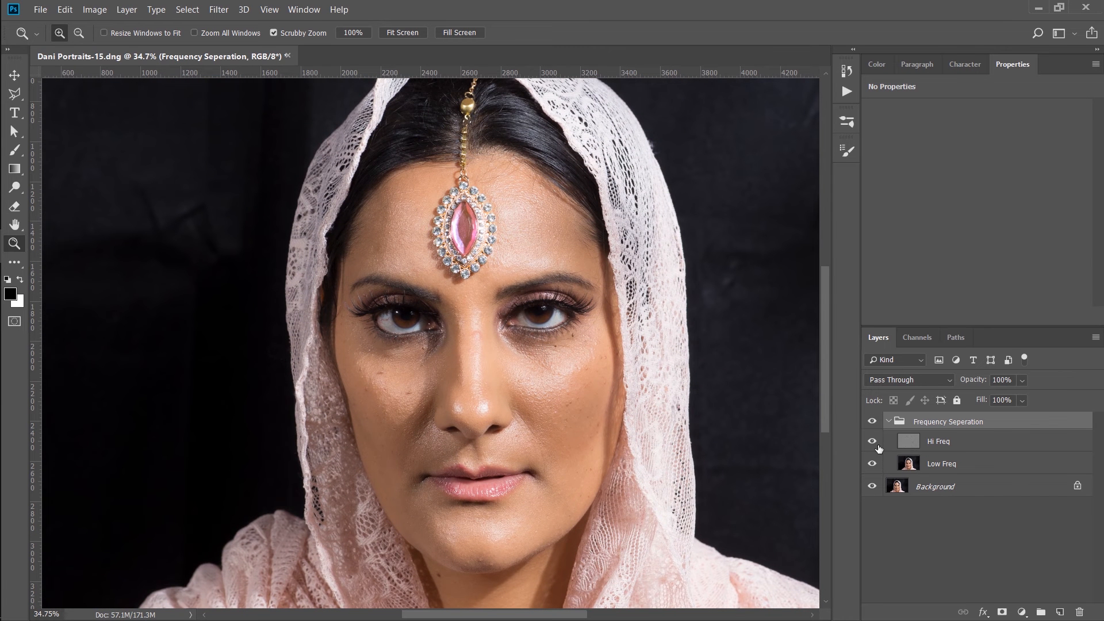
{"action": "left_click", "coordinate": [907, 442]}
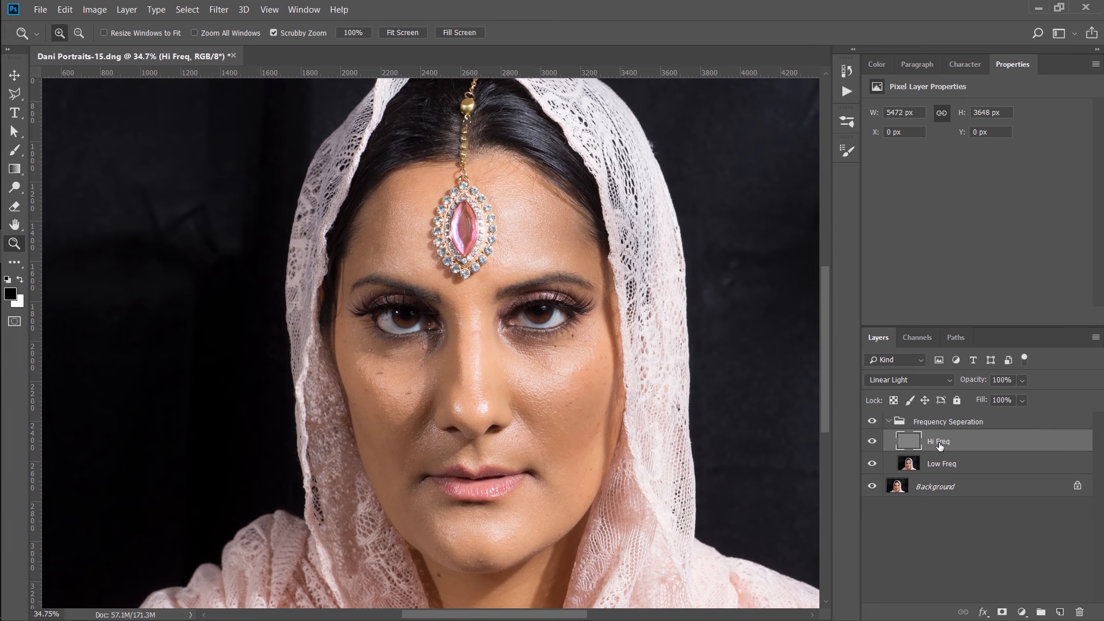
{"action": "left_click", "coordinate": [871, 441], "text": "alt"}
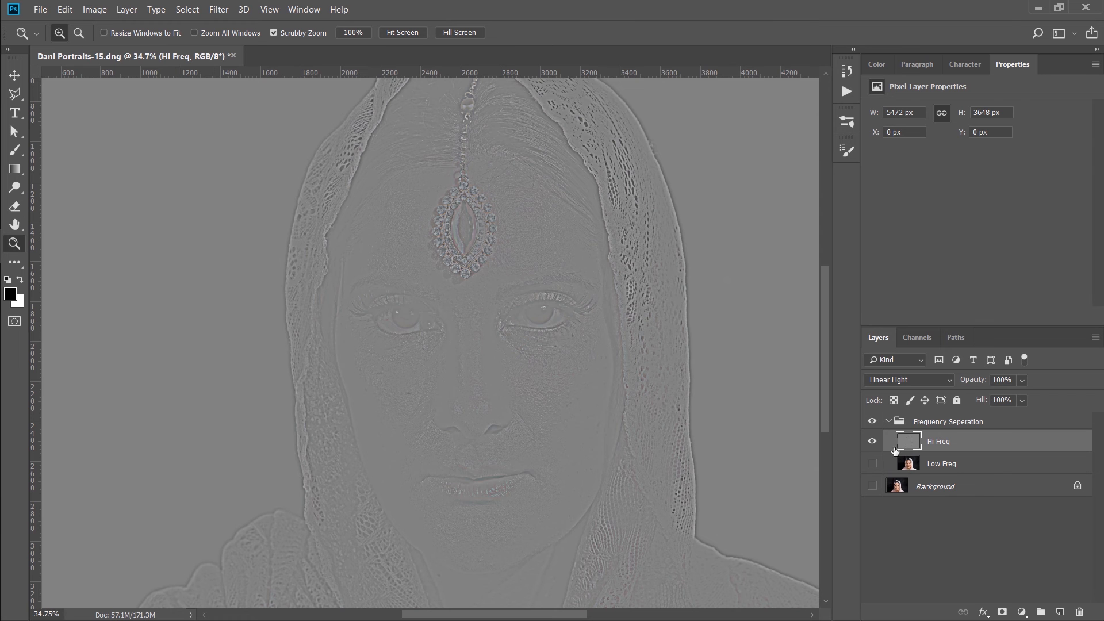
- Compare the hidden and isolated Hi Freq layer, examining its skin texture around the eyes, nose and cheeks
{"action": "left_click", "coordinate": [873, 463], "text": "alt"}
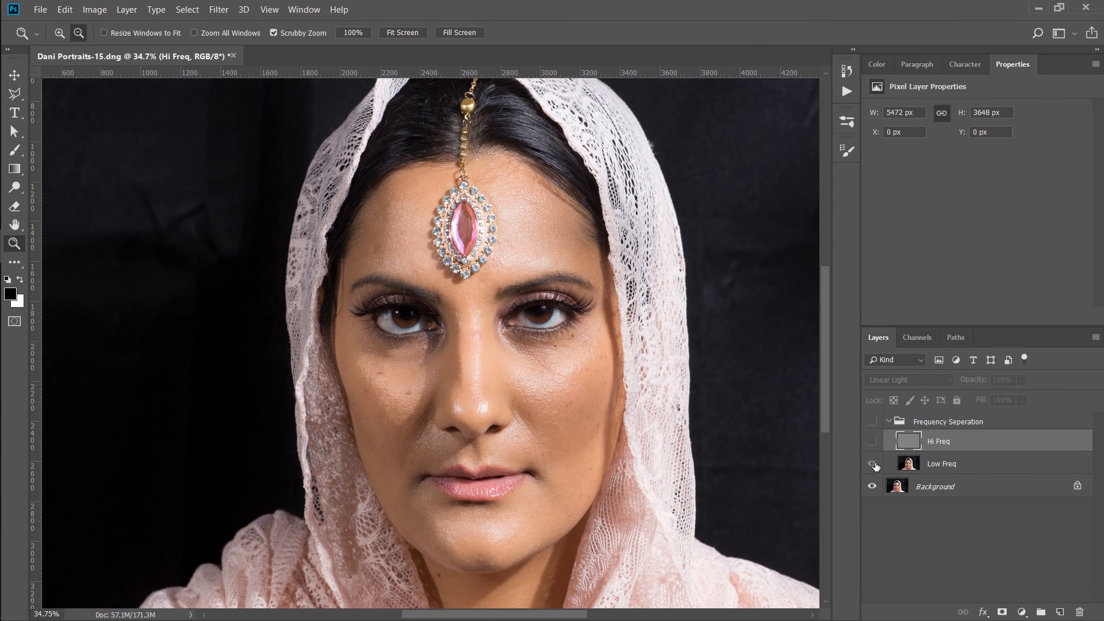
{"action": "left_click", "coordinate": [872, 441], "text": "alt"}
{"action": "left_click", "coordinate": [872, 421]}
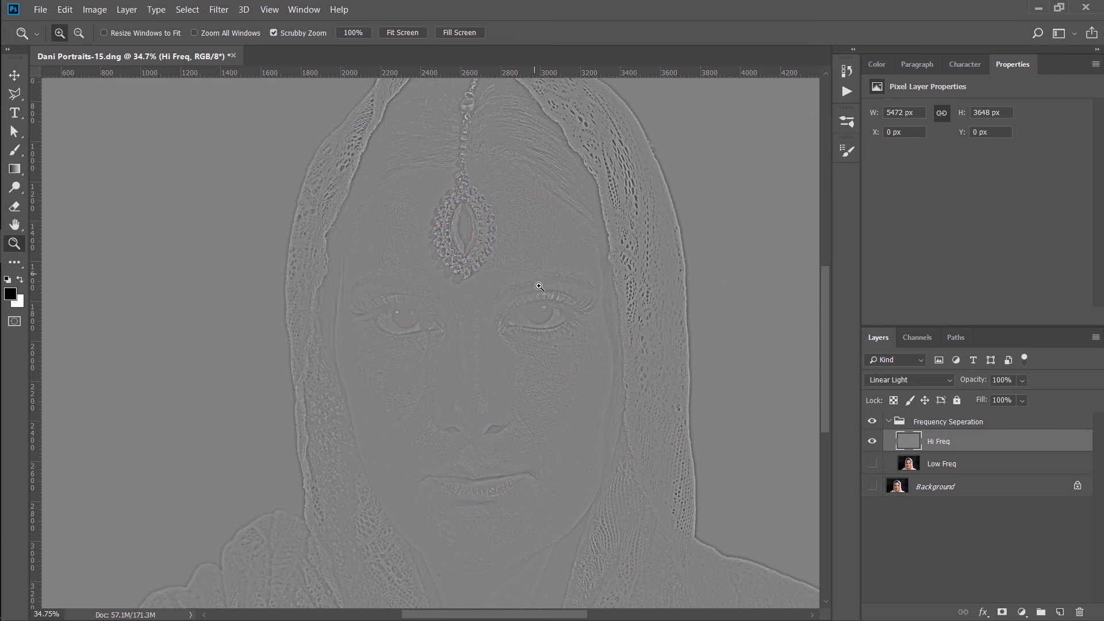
{"action": "left_click_drag", "start_coordinate": [524, 306], "coordinate": [450, 377]}
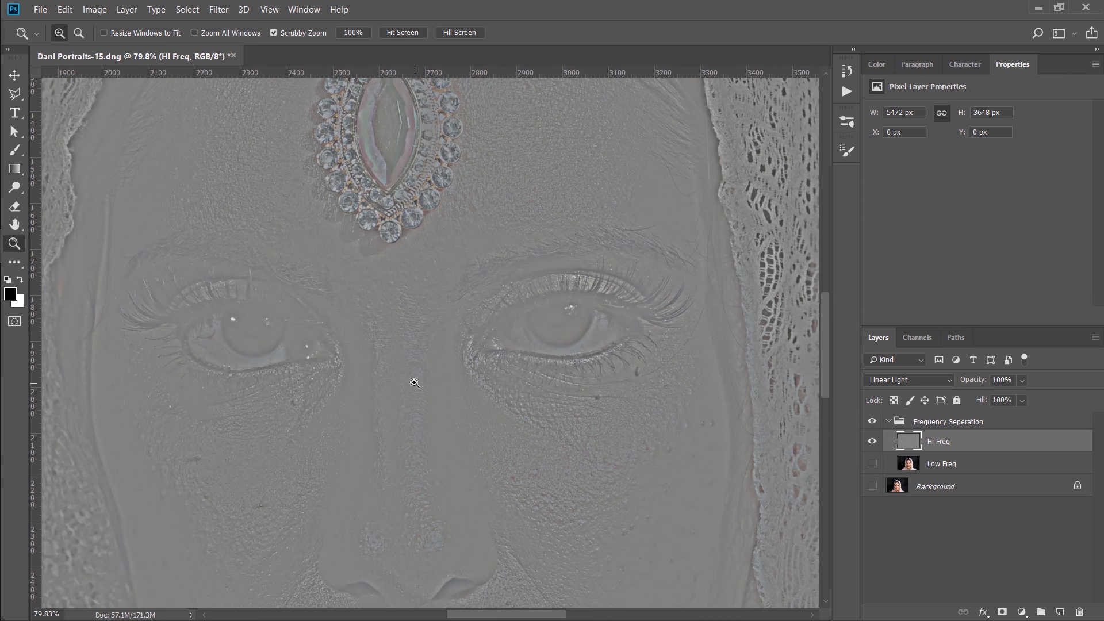
{"action": "left_click_drag", "start_coordinate": [415, 385], "coordinate": [404, 290]}
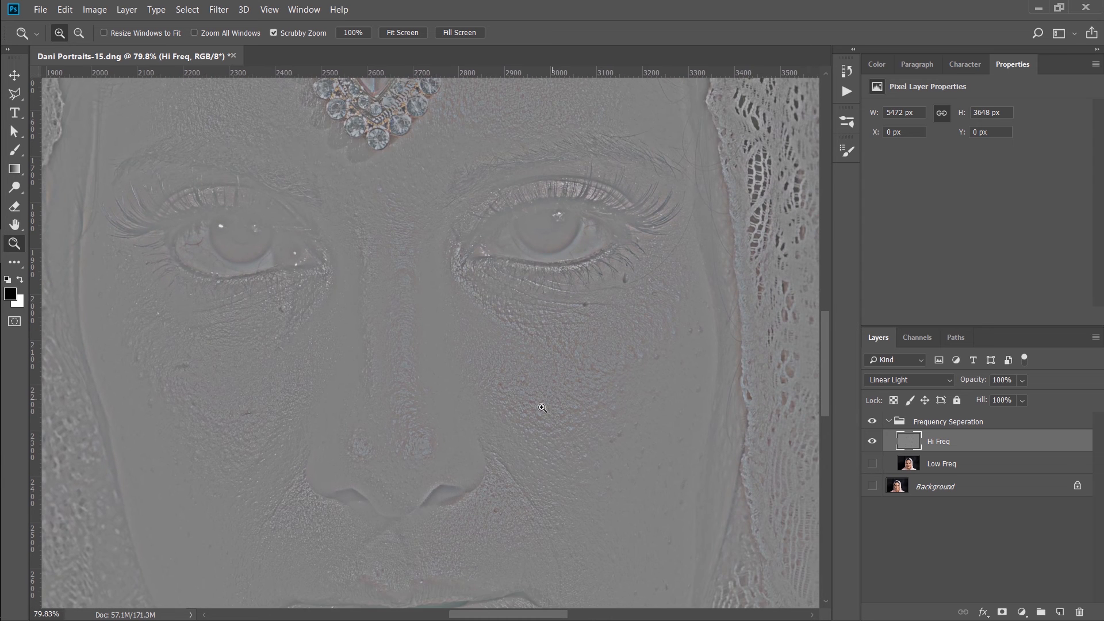
{"action": "left_click_drag", "start_coordinate": [543, 407], "coordinate": [611, 397]}
{"action": "left_click_drag", "start_coordinate": [536, 369], "coordinate": [446, 404]}
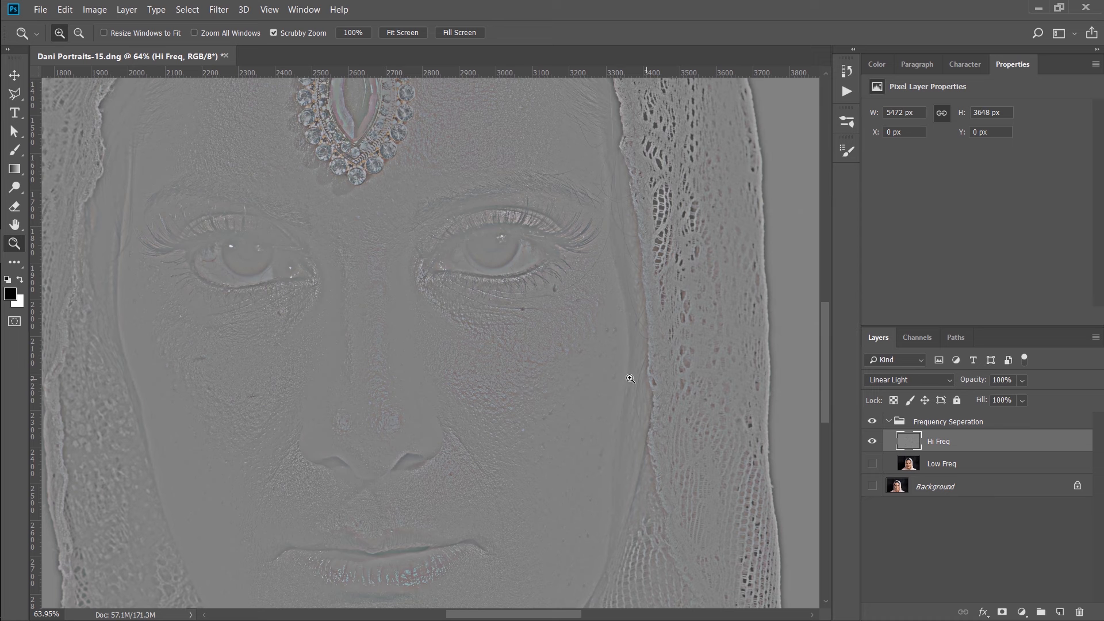
- Choose a soft round brush for the Brush tool and set its size to 385 px
{"action": "key", "text": "b"}
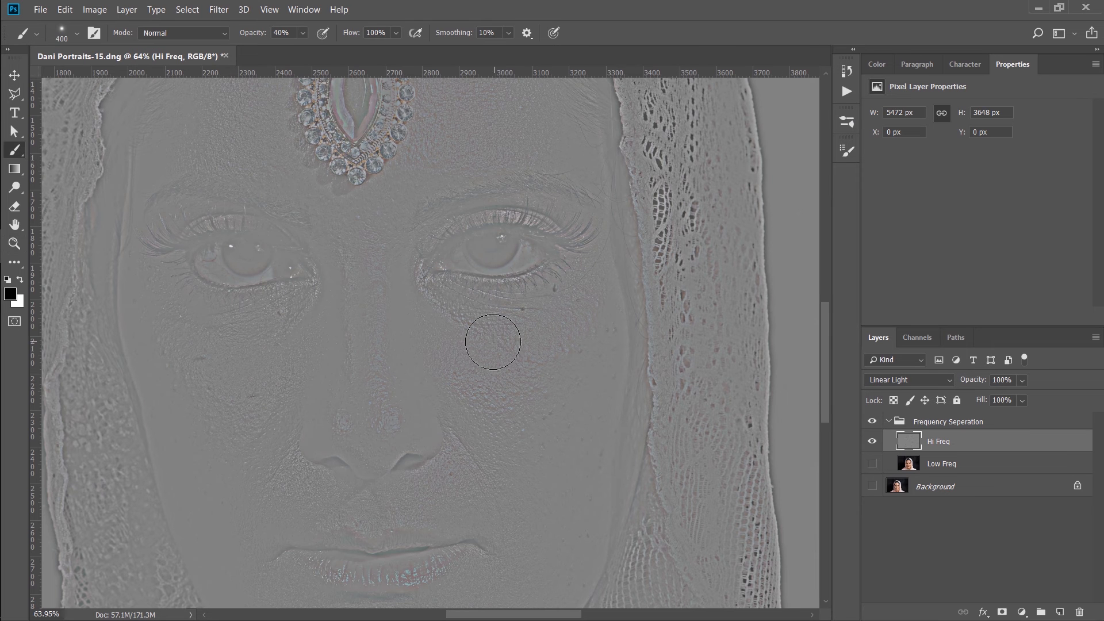
{"action": "right_click", "coordinate": [492, 378]}
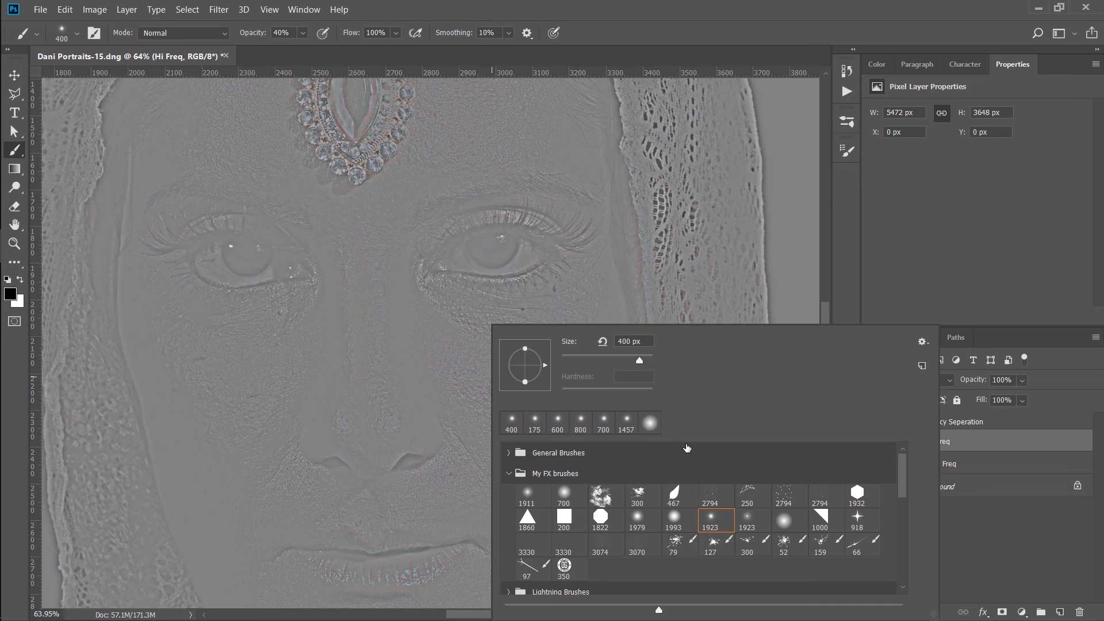
{"action": "left_click", "coordinate": [711, 520]}
{"action": "mouse_move", "coordinate": [646, 361]}
{"action": "left_mouse_down"}
{"action": "mouse_move", "coordinate": [635, 345]}
{"action": "mouse_move", "coordinate": [639, 362]}
{"action": "left_mouse_up"}
{"action": "left_click", "coordinate": [848, 235]}
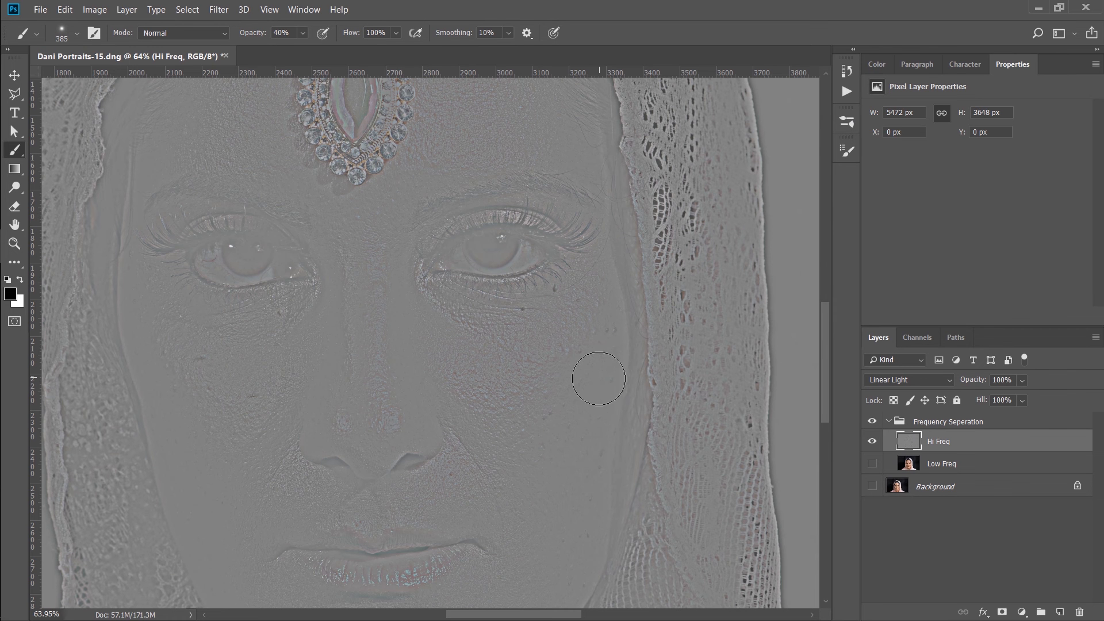
- Set the foreground colour to the neutral gray 7f7f7f by sampling a flat area of the Hi Freq layer, and return to the Brush tool
{"action": "left_click", "coordinate": [879, 64]}
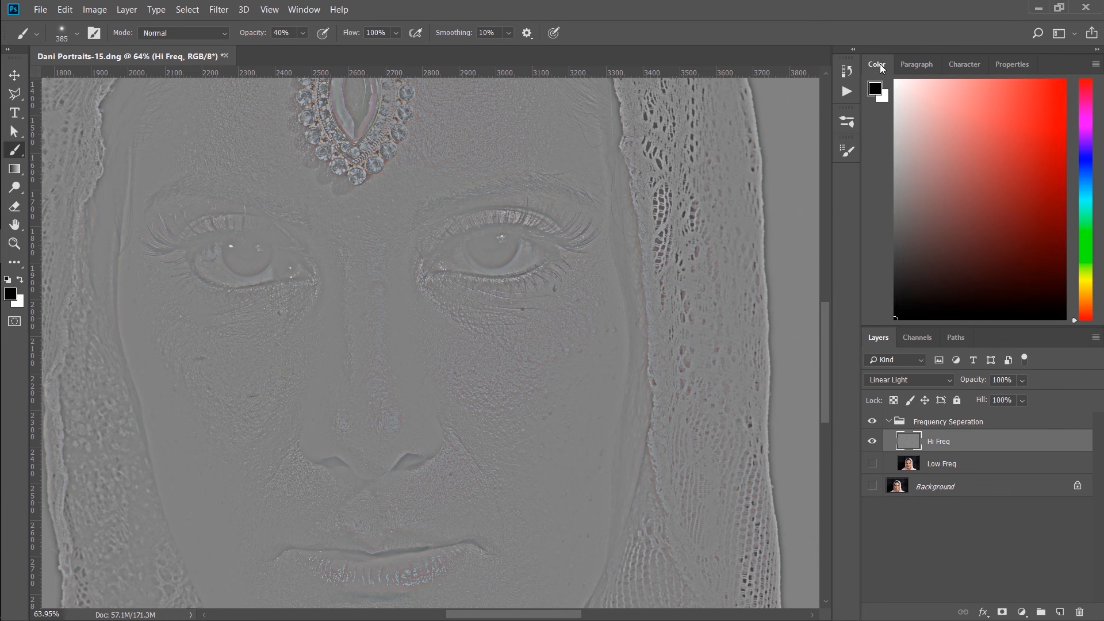
{"action": "left_click", "coordinate": [875, 88]}
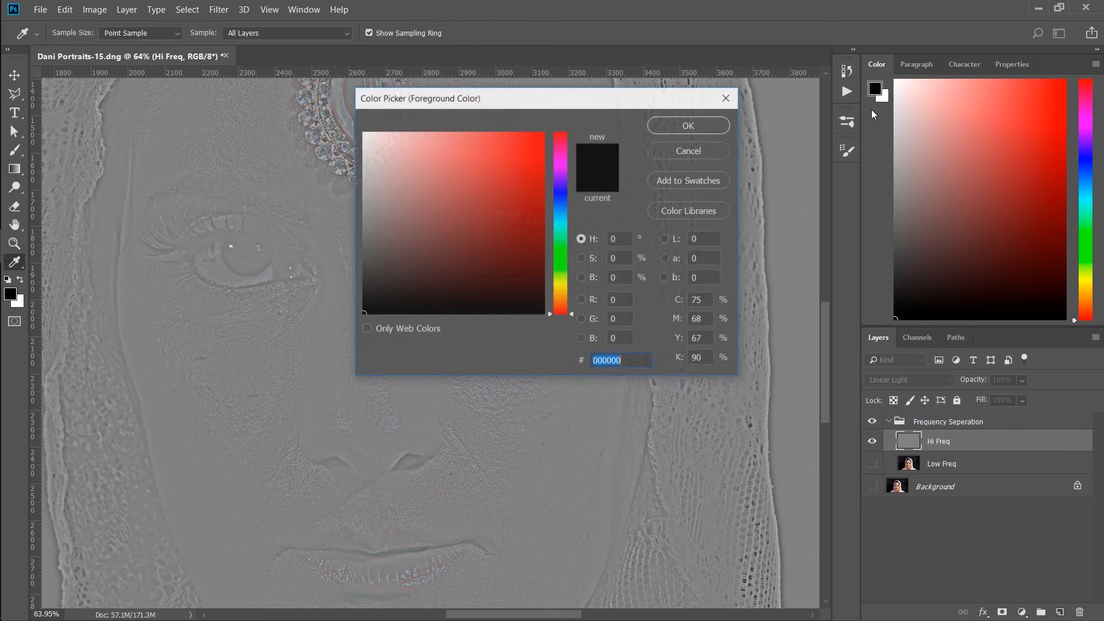
{"action": "left_click", "coordinate": [315, 227]}
{"action": "left_click", "coordinate": [313, 227]}
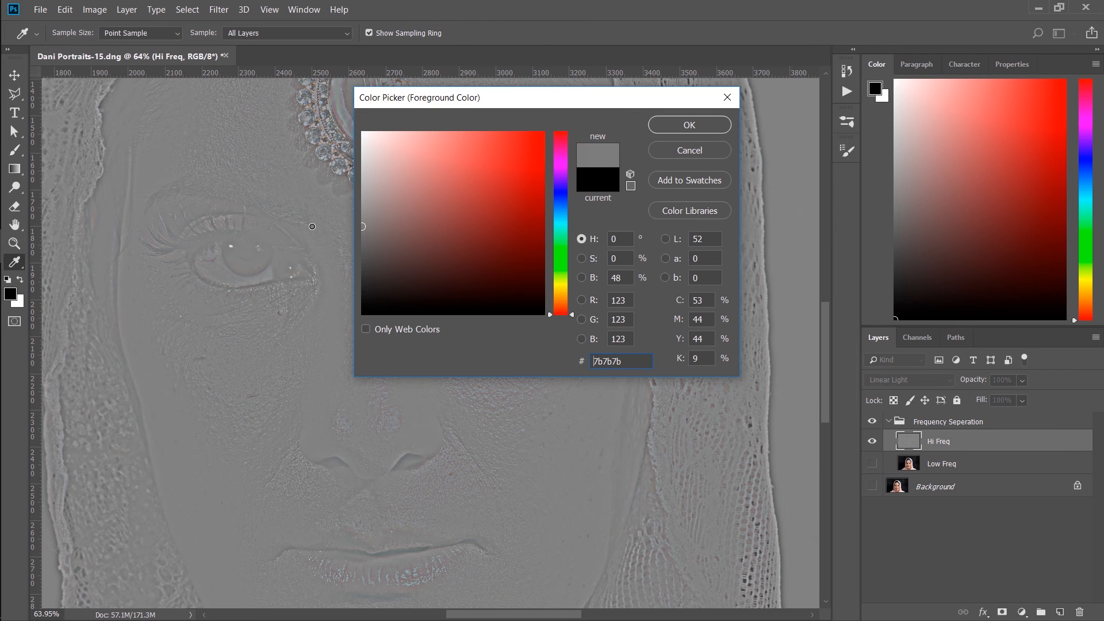
{"action": "left_click", "coordinate": [311, 225]}
{"action": "left_click", "coordinate": [312, 224]}
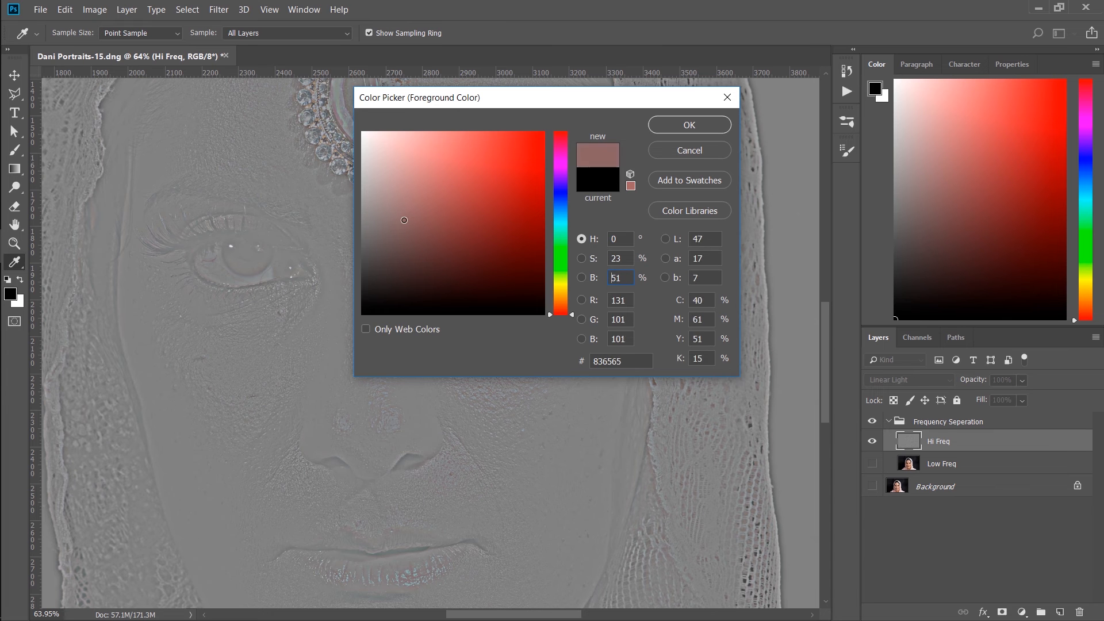
{"action": "left_click", "coordinate": [337, 223]}
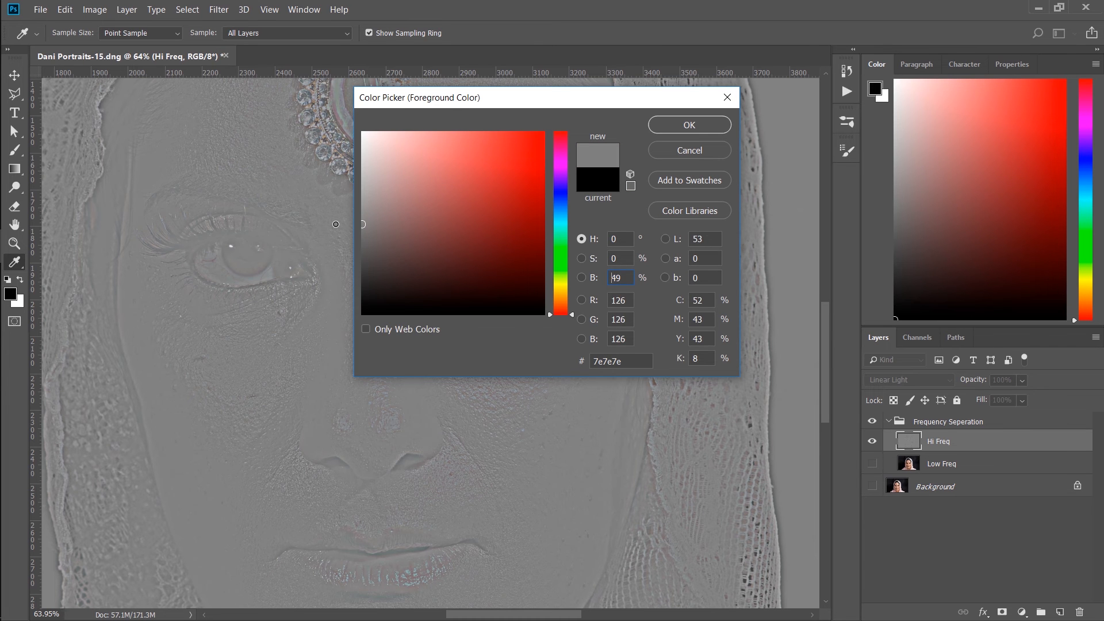
{"action": "left_click", "coordinate": [335, 224]}
{"action": "left_click", "coordinate": [688, 125]}
{"action": "key", "text": "b"}
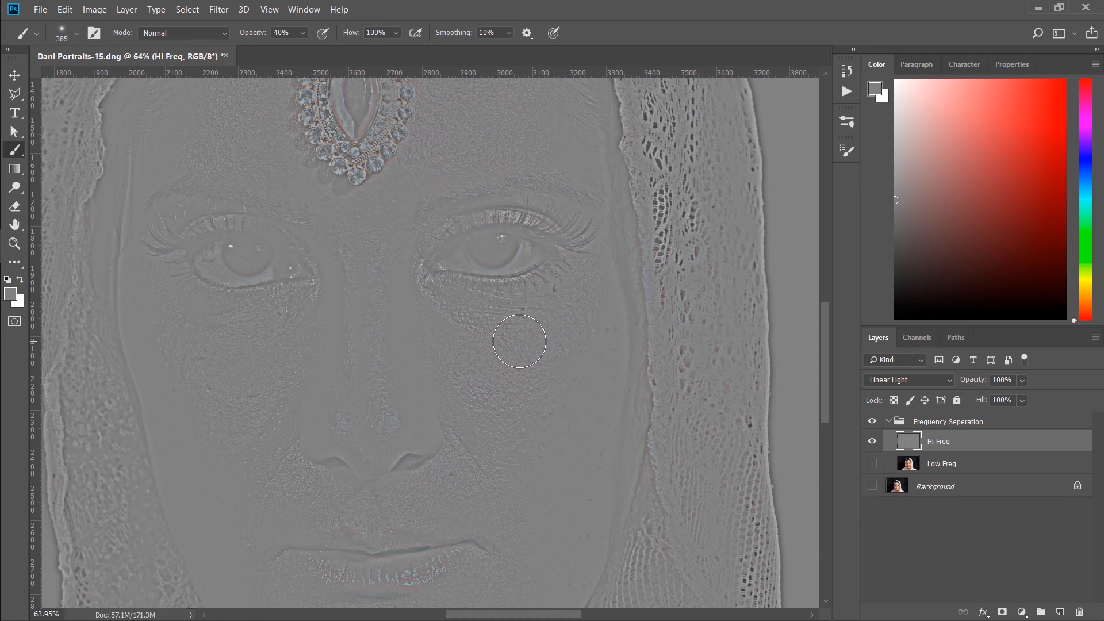
- Paint gray at 100% brush opacity over the skin texture of the cheeks, nose, forehead and chin on the Hi Freq layer
{"action": "key", "text": "0"}
{"action": "mouse_move", "coordinate": [472, 369]}
{"action": "left_mouse_down"}
{"action": "mouse_move", "coordinate": [443, 345]}
{"action": "mouse_move", "coordinate": [497, 437]}
{"action": "mouse_move", "coordinate": [511, 385]}
{"action": "mouse_move", "coordinate": [559, 355]}
{"action": "mouse_move", "coordinate": [547, 374]}
{"action": "left_mouse_up"}
{"action": "mouse_move", "coordinate": [199, 349]}
{"action": "left_mouse_down"}
{"action": "mouse_move", "coordinate": [309, 346]}
{"action": "mouse_move", "coordinate": [362, 294]}
{"action": "mouse_move", "coordinate": [374, 405]}
{"action": "mouse_move", "coordinate": [349, 211]}
{"action": "mouse_move", "coordinate": [235, 150]}
{"action": "mouse_move", "coordinate": [225, 125]}
{"action": "mouse_move", "coordinate": [328, 201]}
{"action": "mouse_move", "coordinate": [430, 119]}
{"action": "mouse_move", "coordinate": [430, 147]}
{"action": "mouse_move", "coordinate": [558, 156]}
{"action": "mouse_move", "coordinate": [528, 253]}
{"action": "mouse_move", "coordinate": [421, 300]}
{"action": "mouse_move", "coordinate": [440, 315]}
{"action": "left_mouse_up"}
{"action": "left_click_drag", "start_coordinate": [320, 315], "coordinate": [166, 307]}
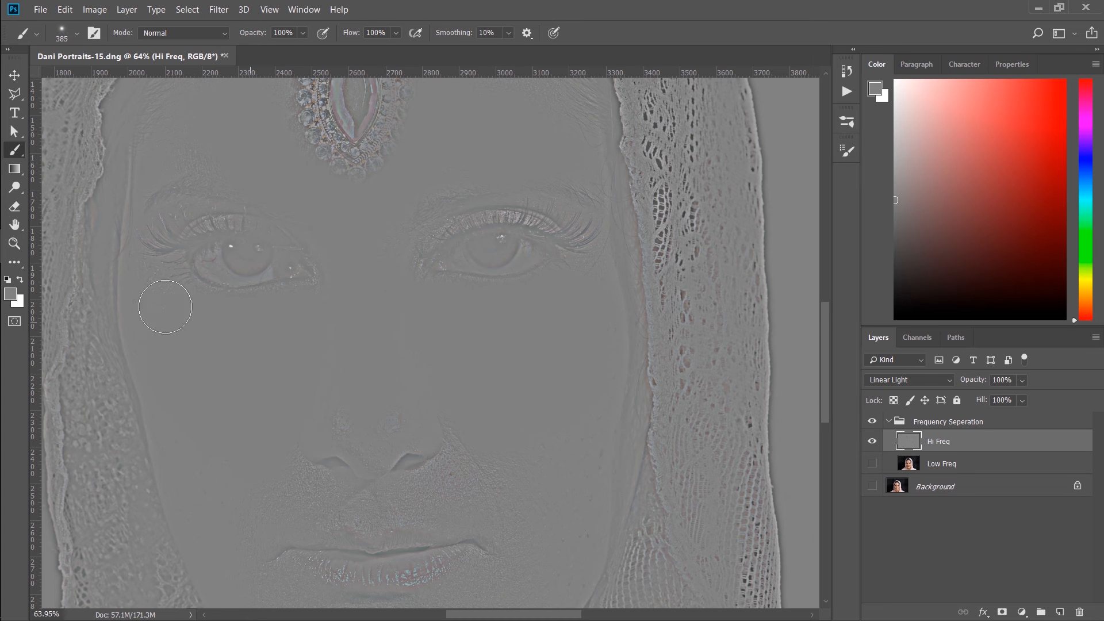
{"action": "left_click_drag", "start_coordinate": [354, 469], "coordinate": [314, 504]}
{"action": "key", "text": "space"}
{"action": "left_click_drag", "start_coordinate": [359, 391], "coordinate": [352, 254]}
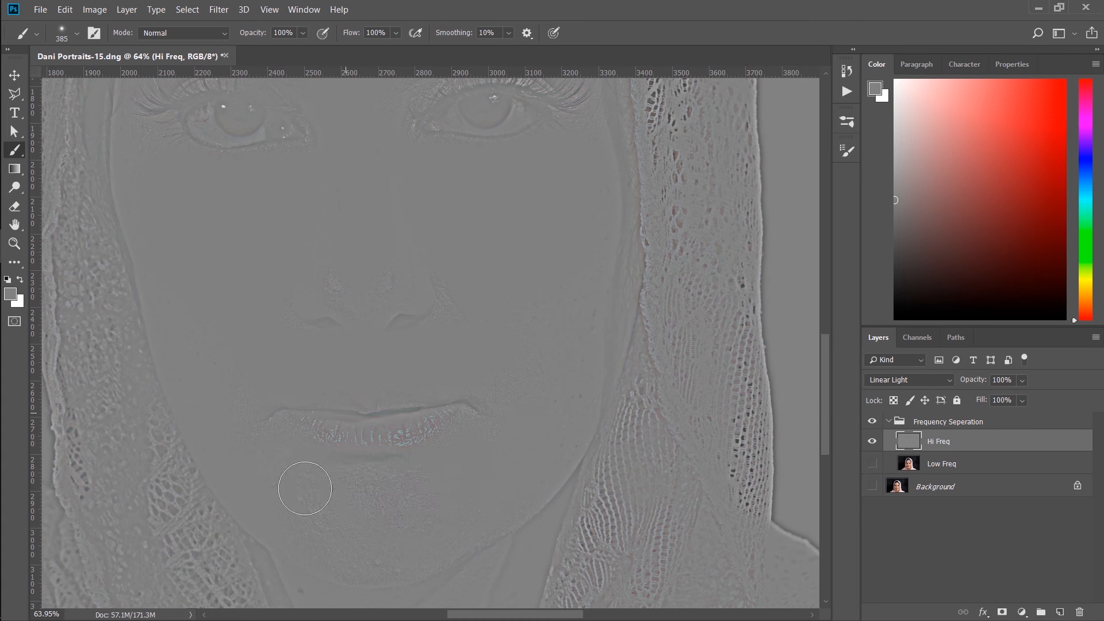
{"action": "scroll", "coordinate": [493, 329], "scroll_direction": "up", "scroll_amount": 5}
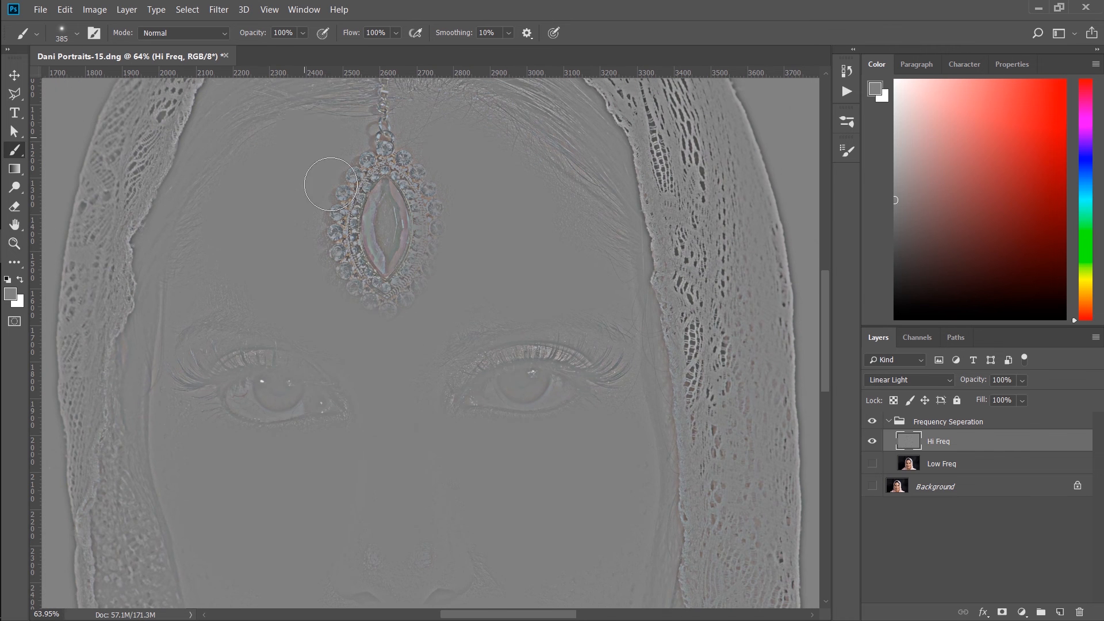
{"action": "scroll", "coordinate": [394, 204], "scroll_direction": "down", "scroll_amount": 5}
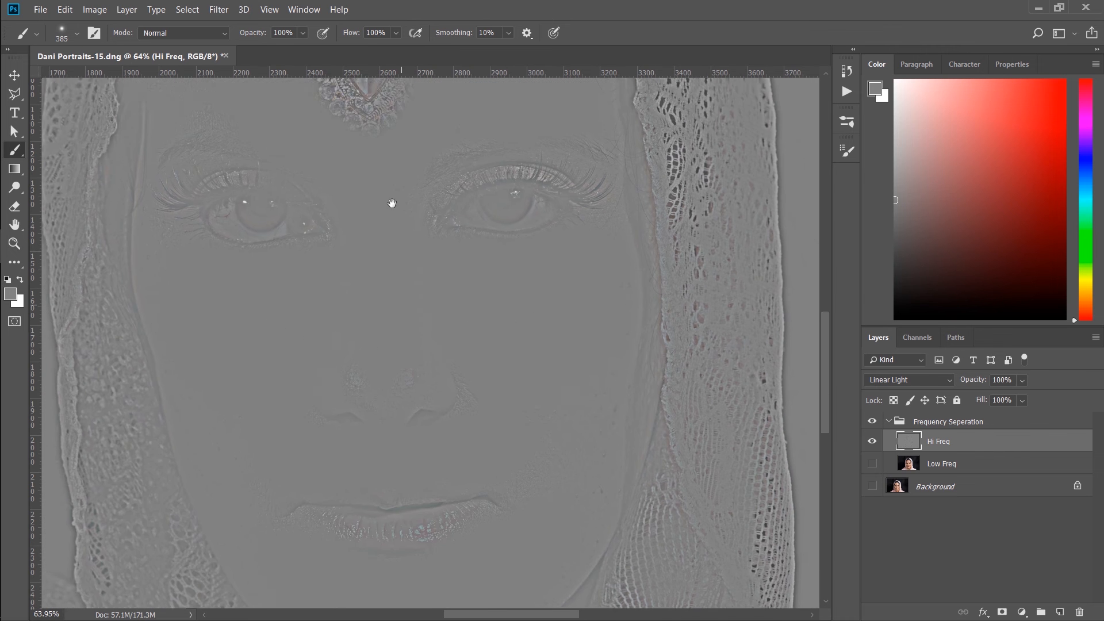
- Show the Low Freq layer beneath Hi Freq, inspect the painted skin, and undo the full-opacity gray strokes
{"action": "left_click", "coordinate": [872, 463]}
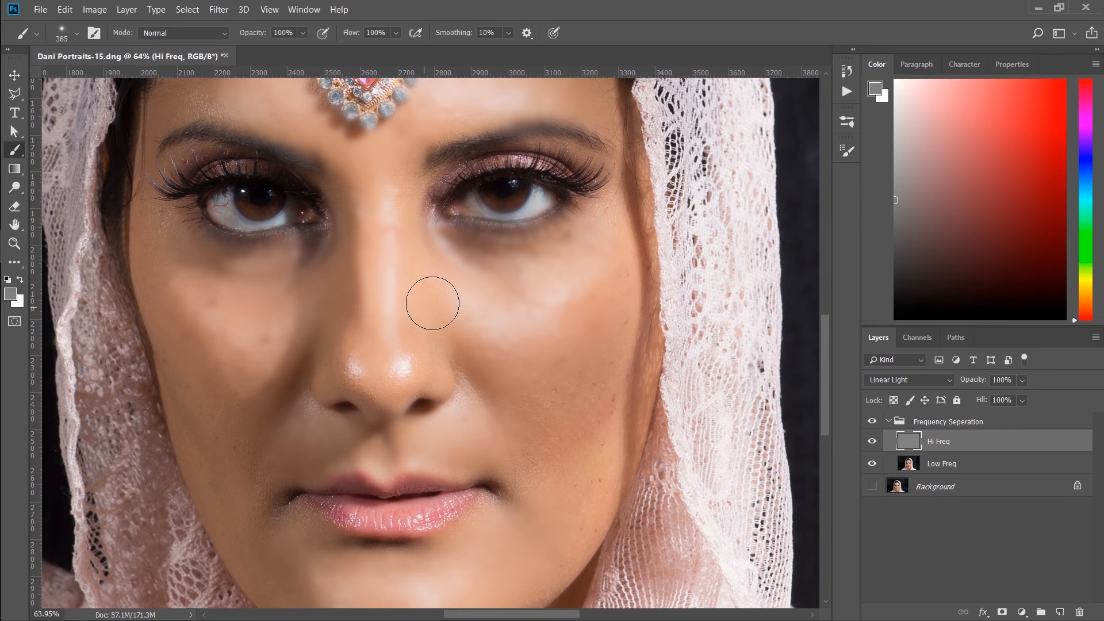
{"action": "key", "text": "z"}
{"action": "left_click_drag", "start_coordinate": [400, 301], "coordinate": [386, 332]}
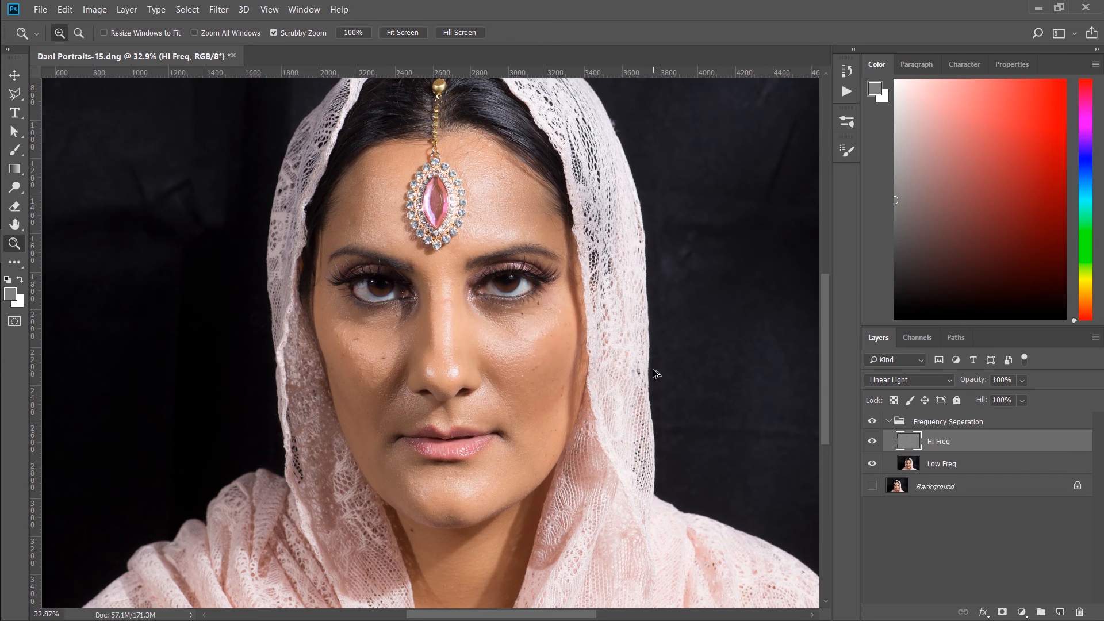
- Switch the Hi Freq layer's blend mode to Normal and back to Linear Light
{"action": "key", "text": "shift+alt+n"}
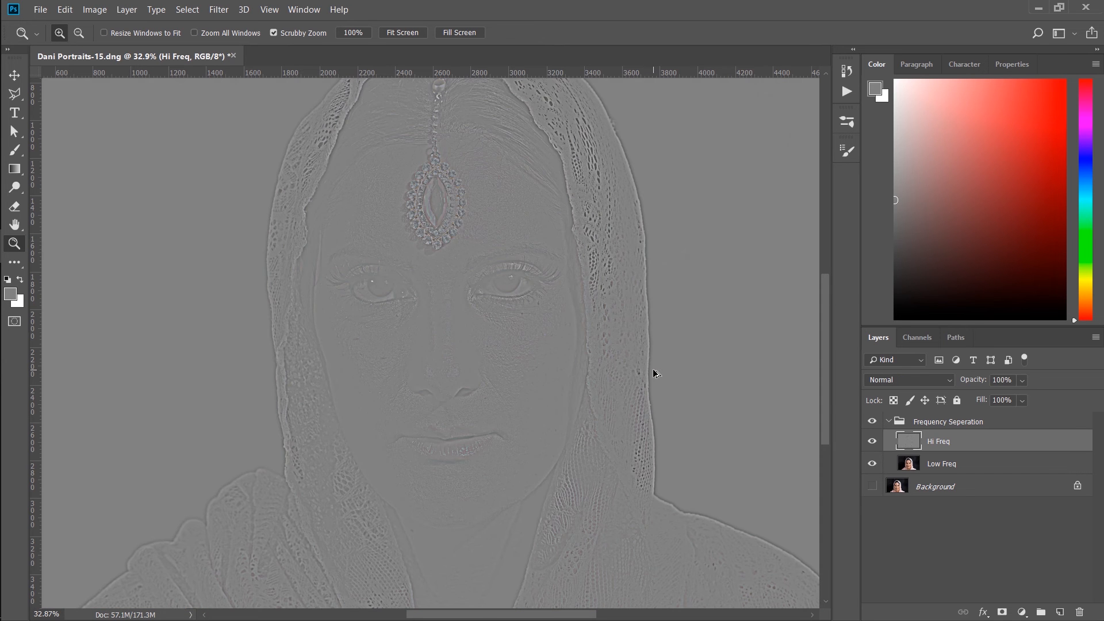
{"action": "left_click", "coordinate": [913, 382]}
{"action": "left_click", "coordinate": [895, 237]}
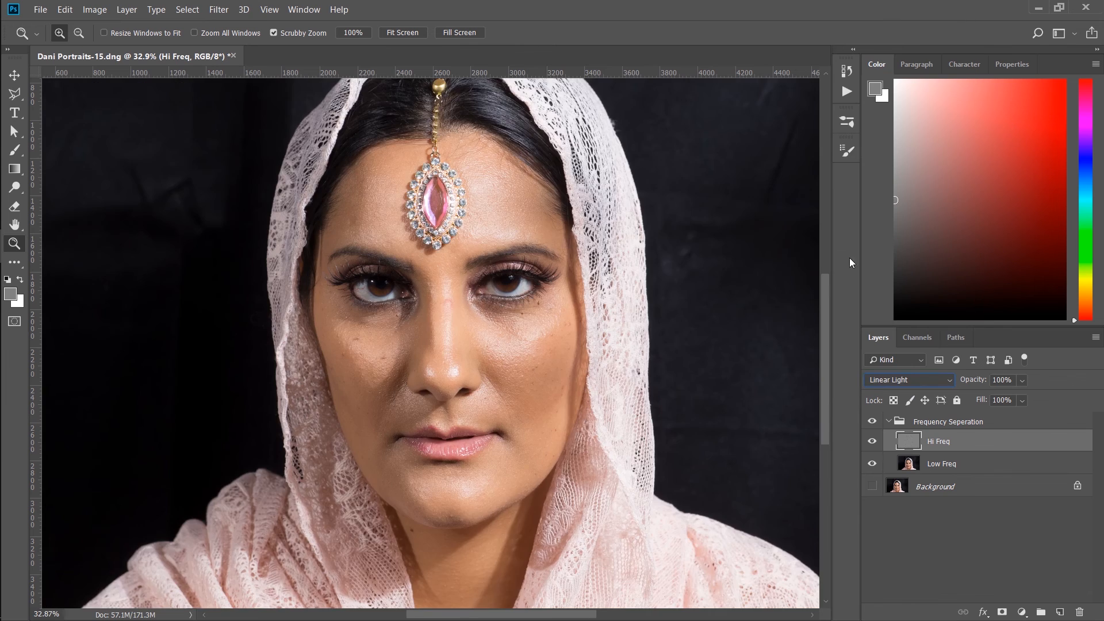
- Prepare the Brush tool for the forehead with foreground gray 7f7f7f, 30% opacity and a 300 px size
{"action": "left_click", "coordinate": [482, 295]}
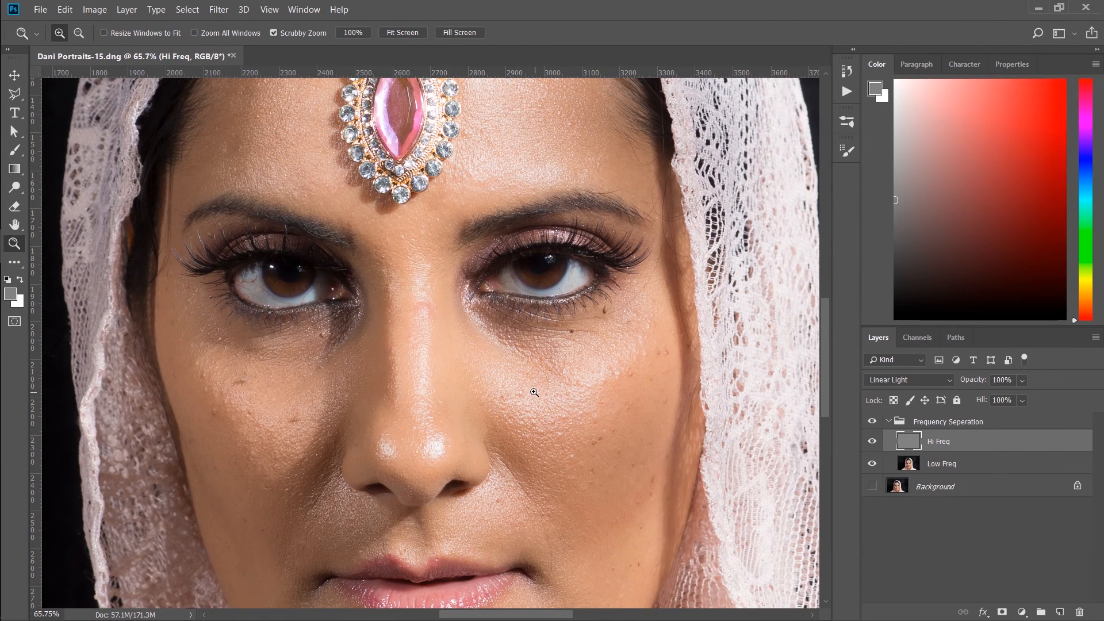
{"action": "left_click_drag", "start_coordinate": [504, 352], "coordinate": [496, 360]}
{"action": "left_click_drag", "start_coordinate": [439, 191], "coordinate": [432, 280]}
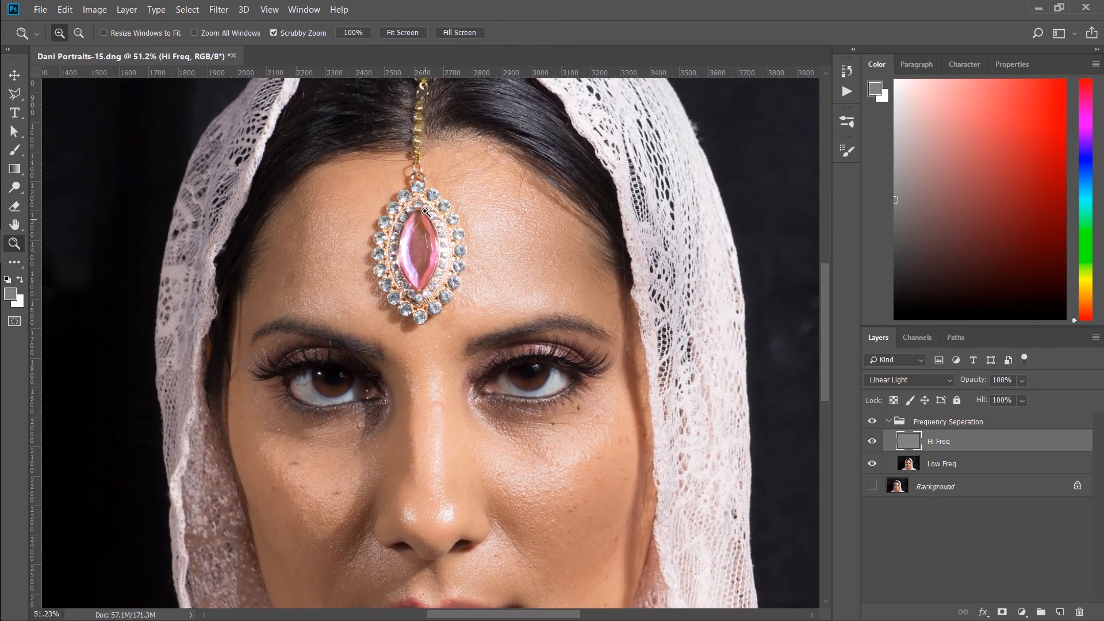
{"action": "left_click_drag", "start_coordinate": [422, 213], "coordinate": [451, 231]}
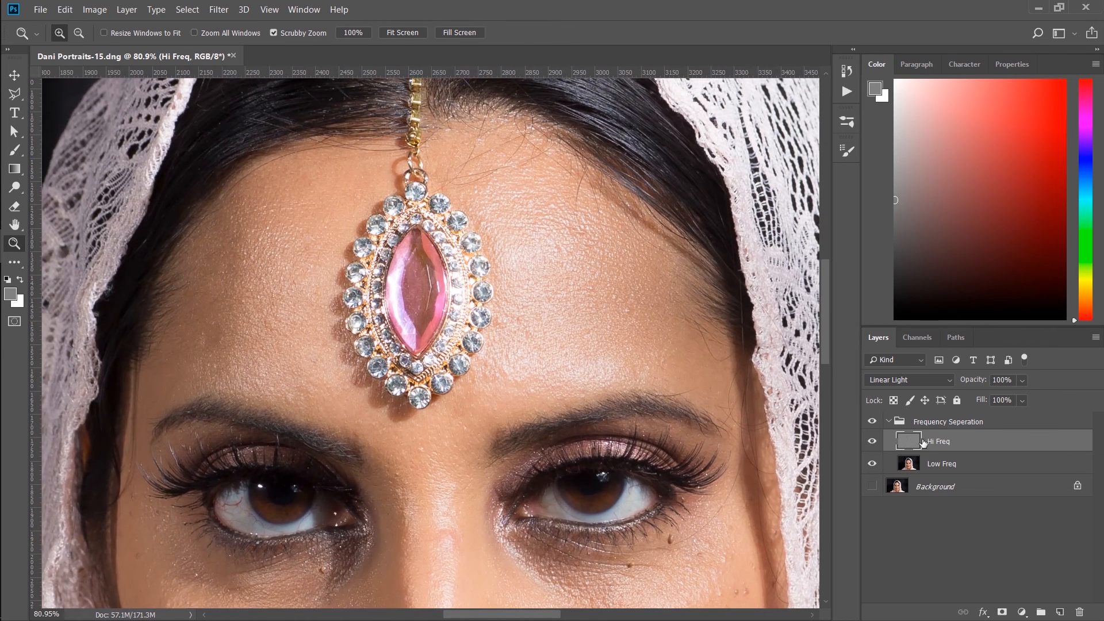
{"action": "key", "text": "b"}
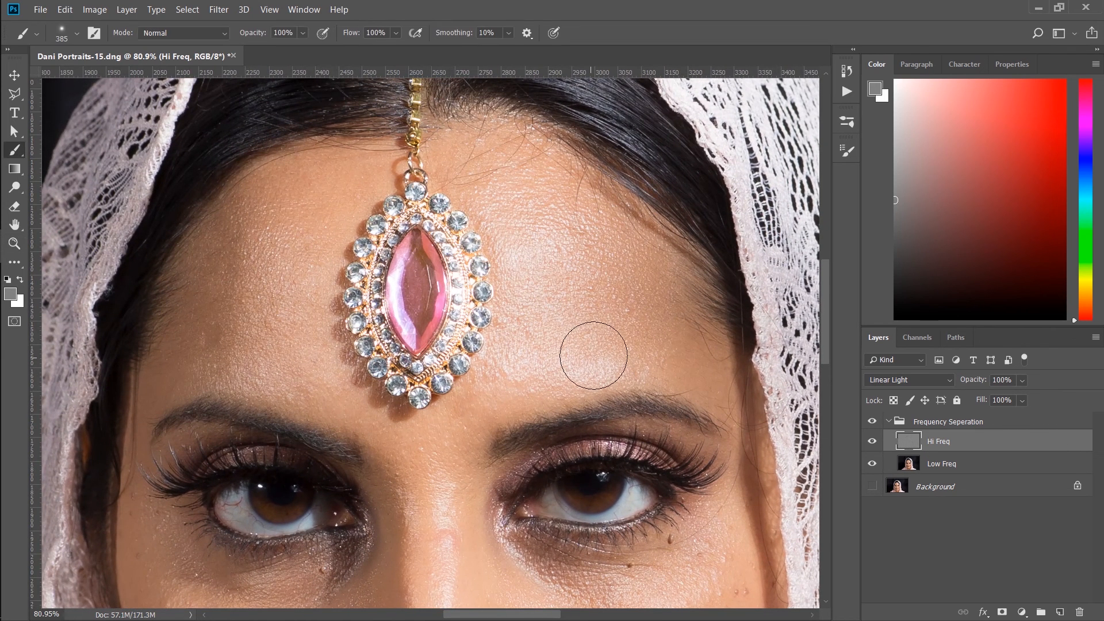
{"action": "left_click", "coordinate": [875, 90]}
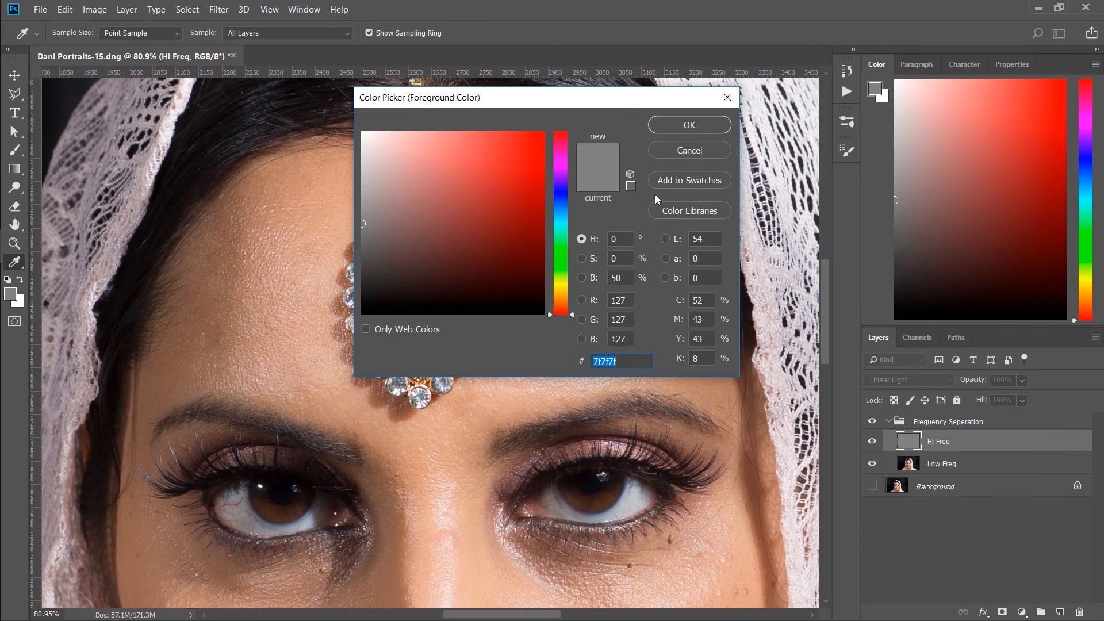
{"action": "left_click", "coordinate": [690, 125]}
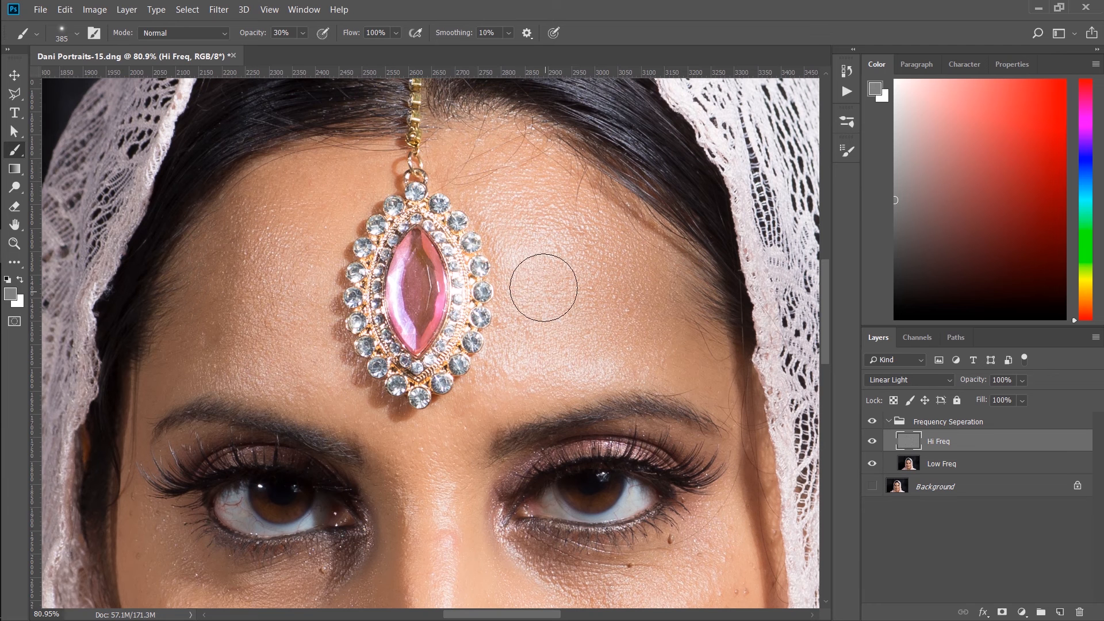
{"action": "key", "text": "bracketleft"}
- Soften the skin texture of the forehead, nose, upper lip and chin by painting gray at 30% opacity on Hi Freq
{"action": "left_click_drag", "start_coordinate": [489, 349], "coordinate": [478, 177]}
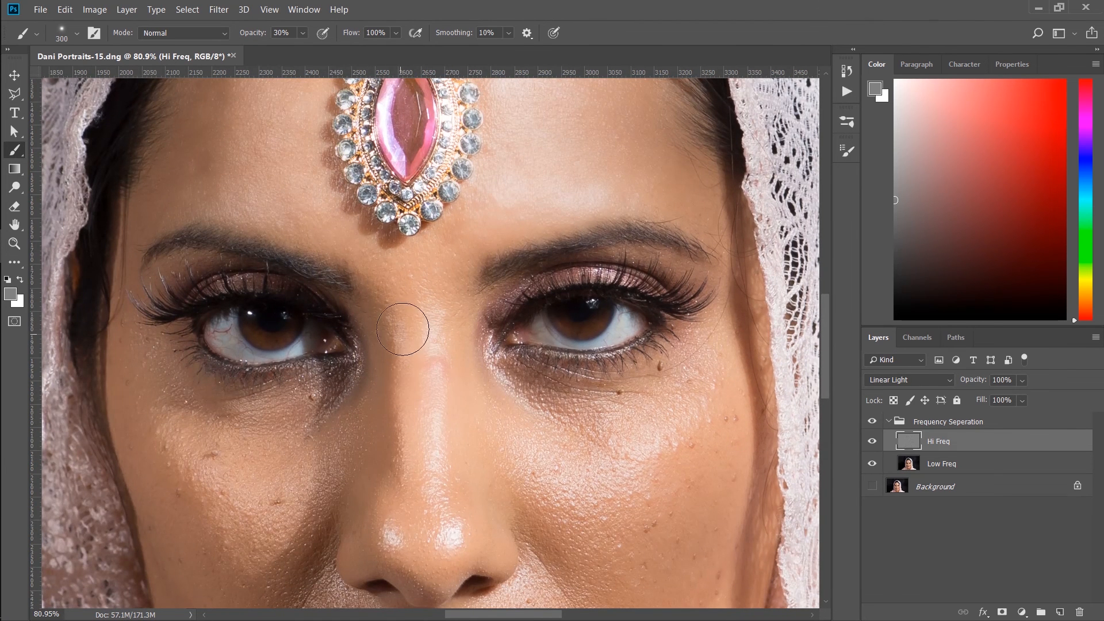
{"action": "left_click_drag", "start_coordinate": [419, 325], "coordinate": [420, 219]}
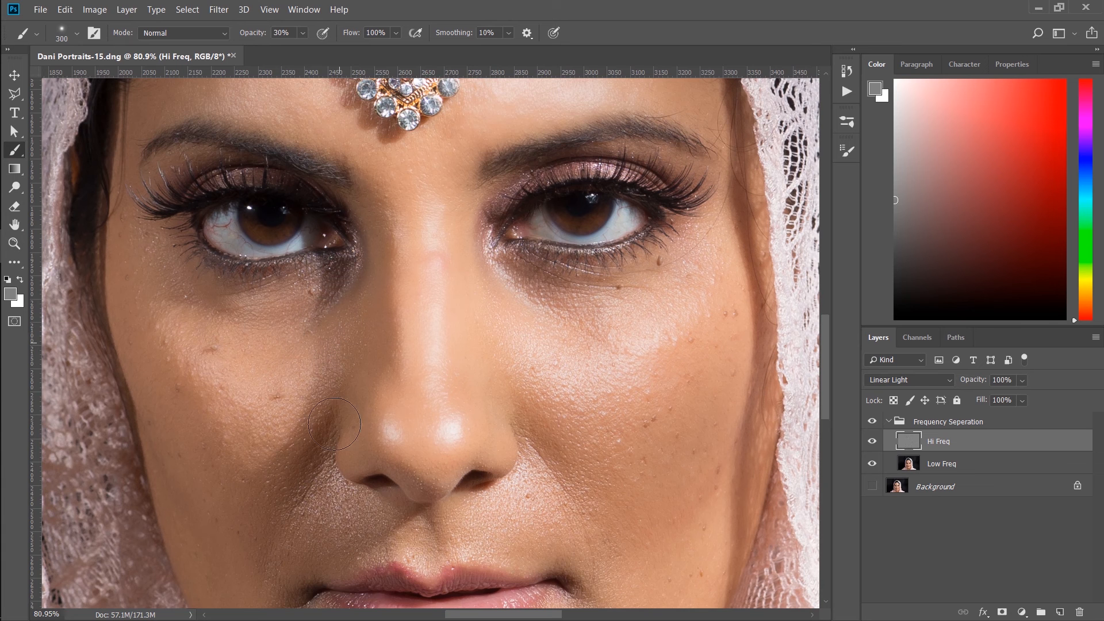
{"action": "scroll", "coordinate": [334, 424], "scroll_direction": "down", "scroll_amount": 3}
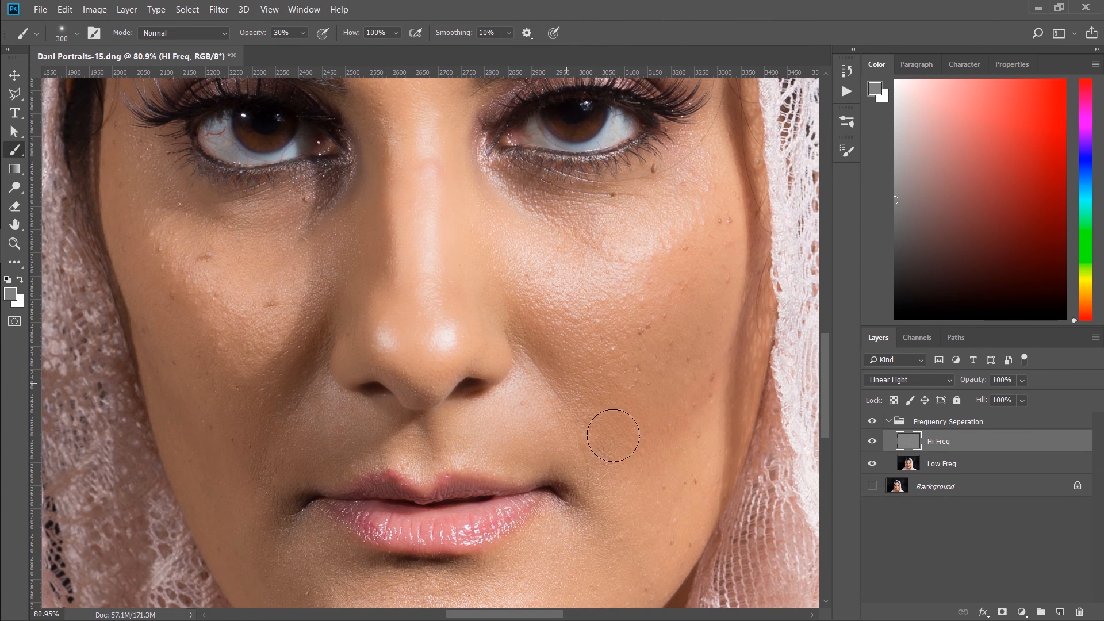
{"action": "left_click_drag", "start_coordinate": [537, 451], "coordinate": [493, 355]}
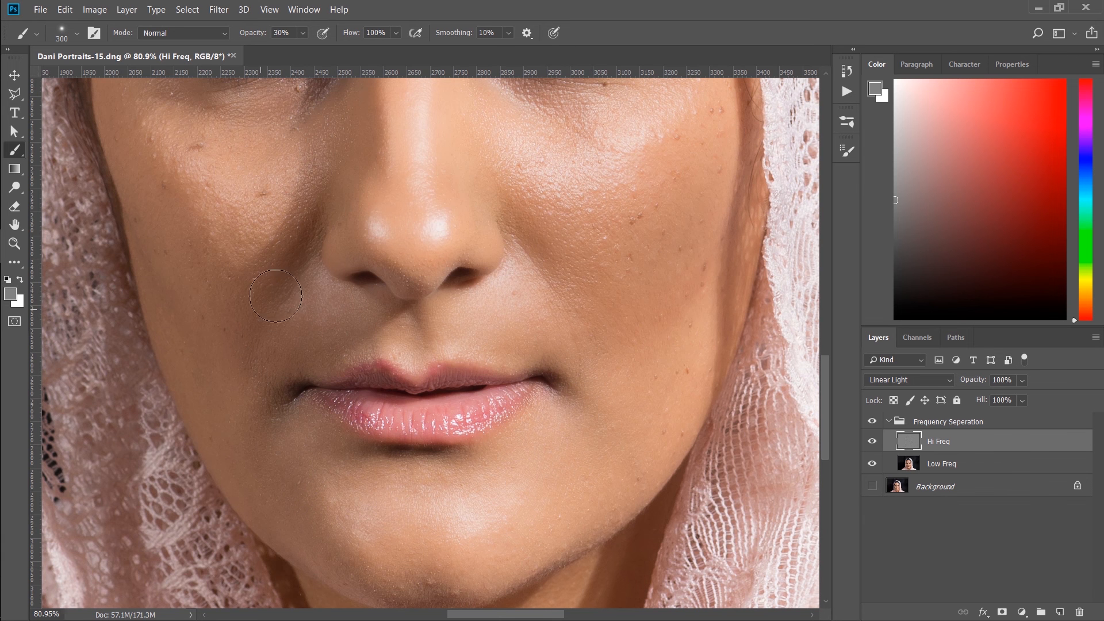
- Continue softening the skin texture of the cheeks, forehead and under-eyes on Hi Freq at 30% opacity, using a 175 px brush for tighter areas
{"action": "scroll", "coordinate": [275, 296], "scroll_direction": "up", "scroll_amount": 5}
{"action": "mouse_move", "coordinate": [223, 381]}
{"action": "left_mouse_down"}
{"action": "mouse_move", "coordinate": [186, 308]}
{"action": "mouse_move", "coordinate": [138, 269]}
{"action": "mouse_move", "coordinate": [125, 236]}
{"action": "mouse_move", "coordinate": [202, 397]}
{"action": "left_mouse_up"}
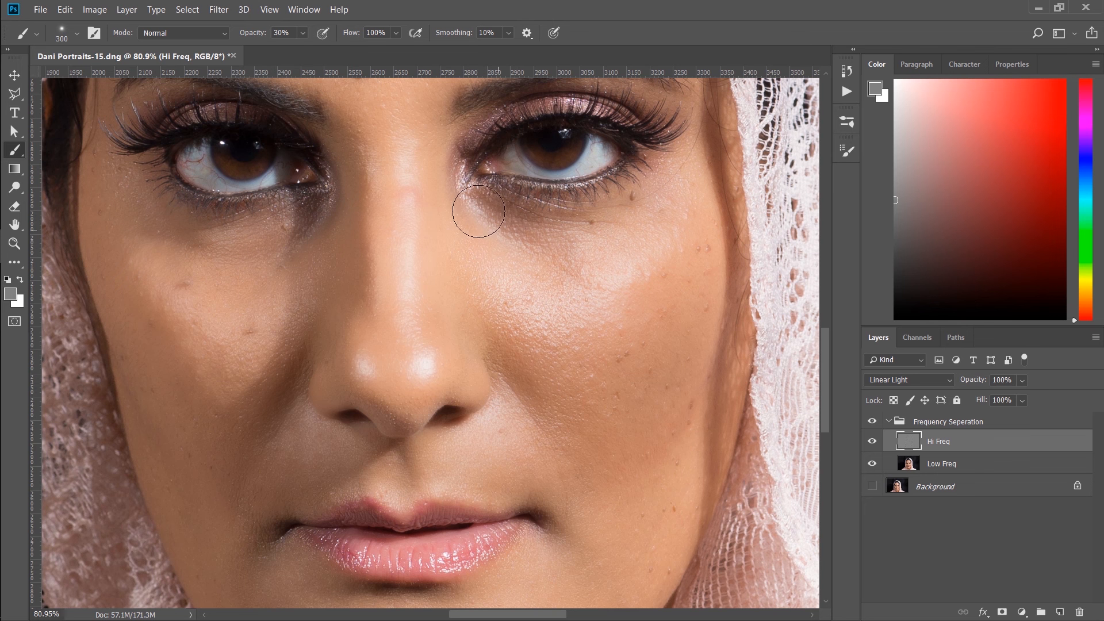
{"action": "left_click_drag", "start_coordinate": [435, 266], "coordinate": [425, 388]}
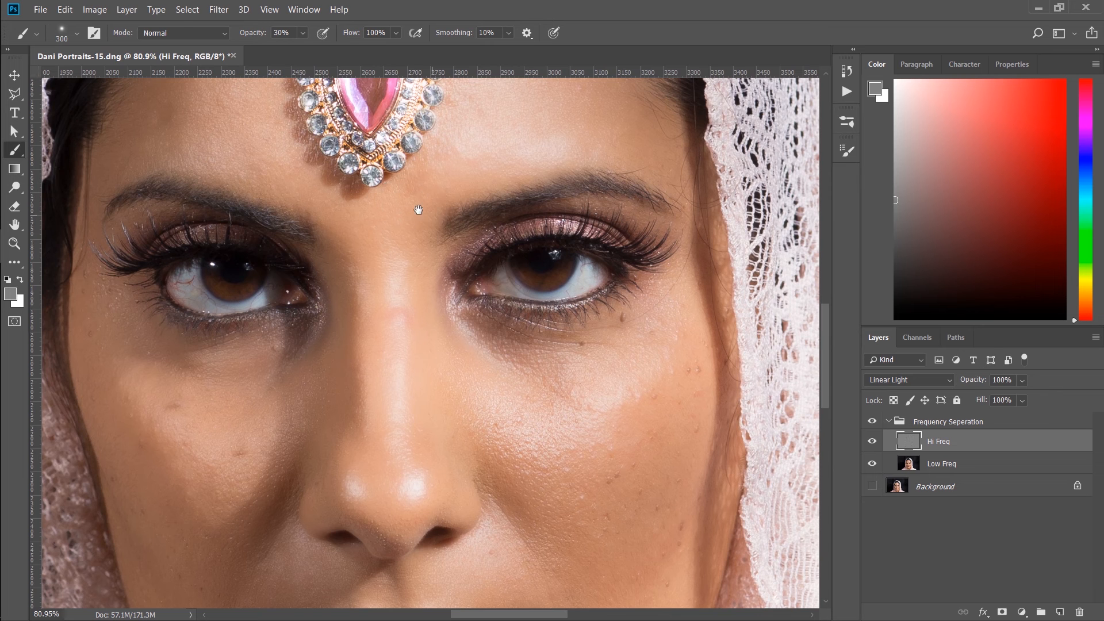
{"action": "left_click_drag", "start_coordinate": [418, 208], "coordinate": [405, 374]}
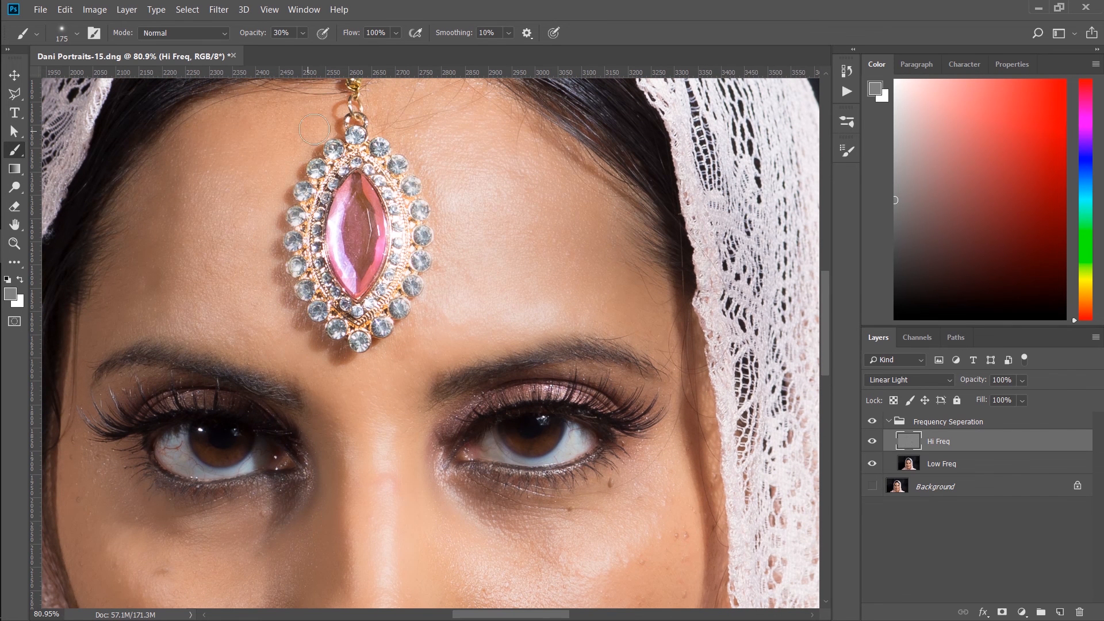
{"action": "left_click_drag", "start_coordinate": [392, 125], "coordinate": [402, 154]}
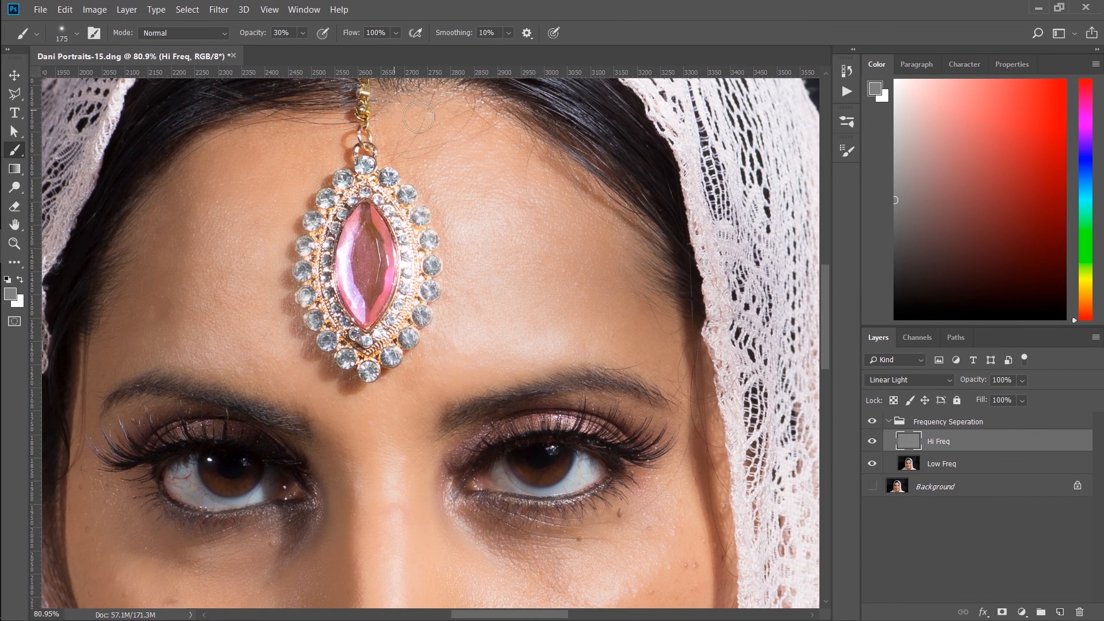
{"action": "left_click_drag", "start_coordinate": [460, 297], "coordinate": [464, 148]}
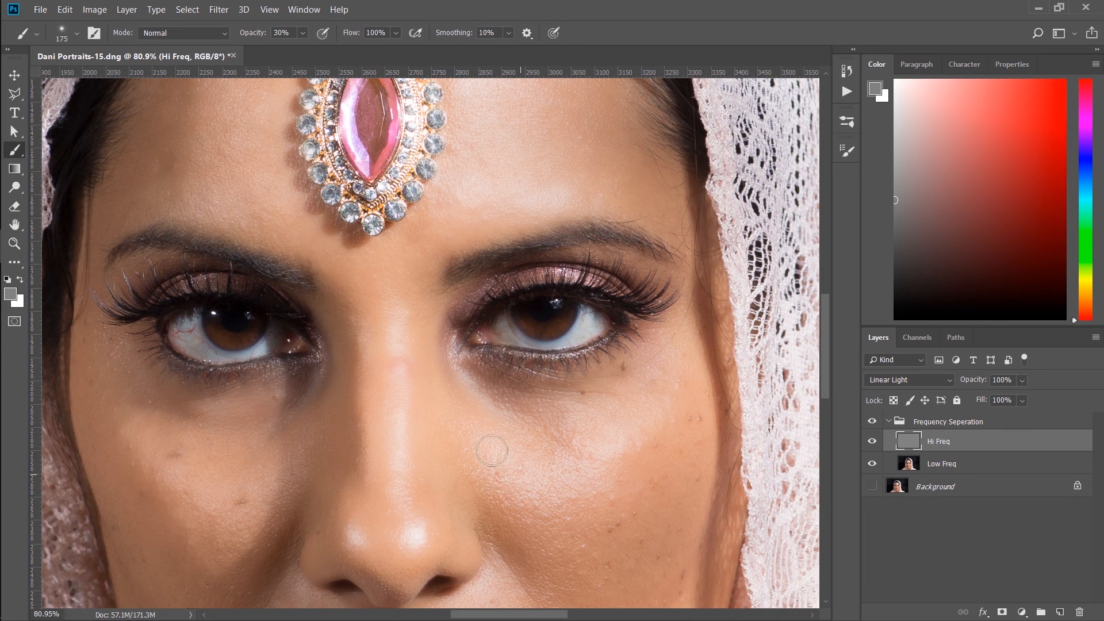
{"action": "left_click_drag", "start_coordinate": [515, 425], "coordinate": [459, 374]}
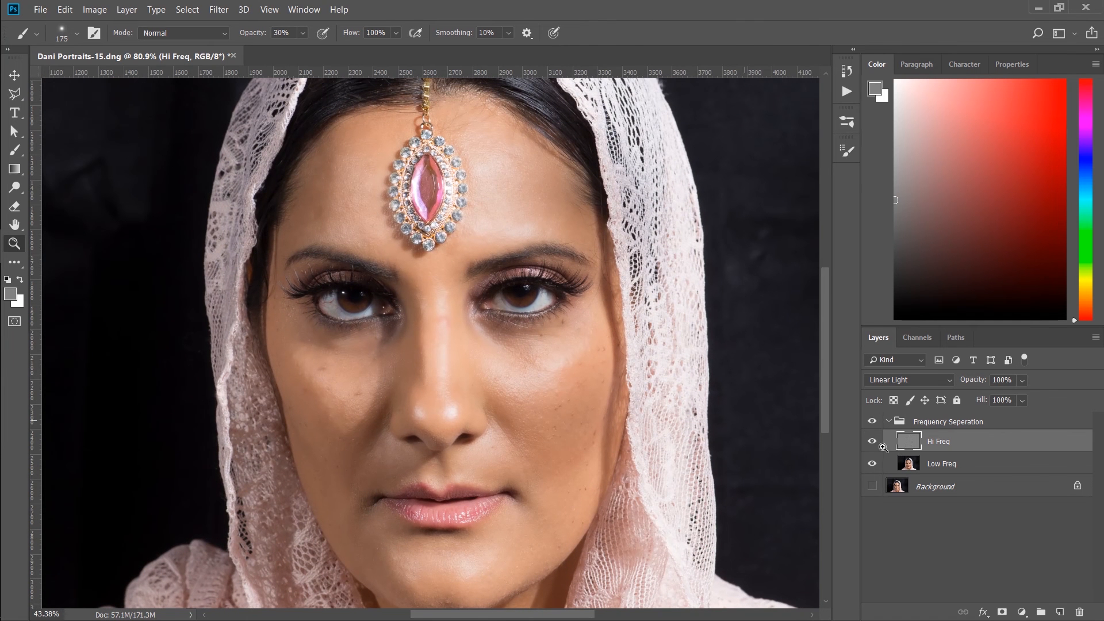
- Show the Background layer and toggle the Frequency Seperation group's visibility to compare the texture retouch before and after
{"action": "left_click", "coordinate": [908, 489]}
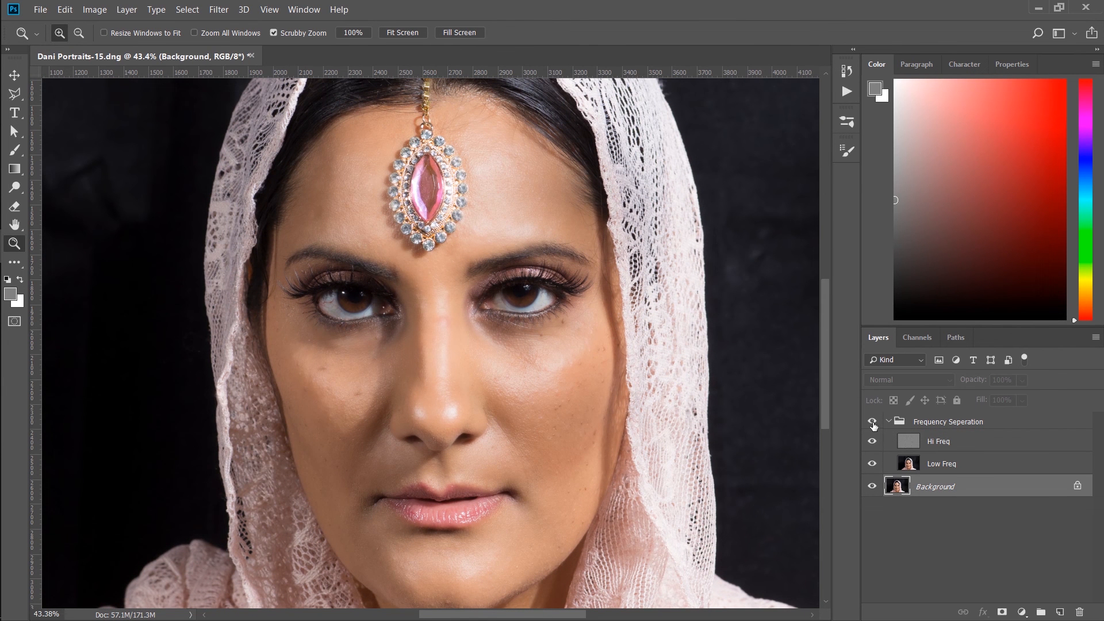
{"action": "left_click", "coordinate": [907, 424]}
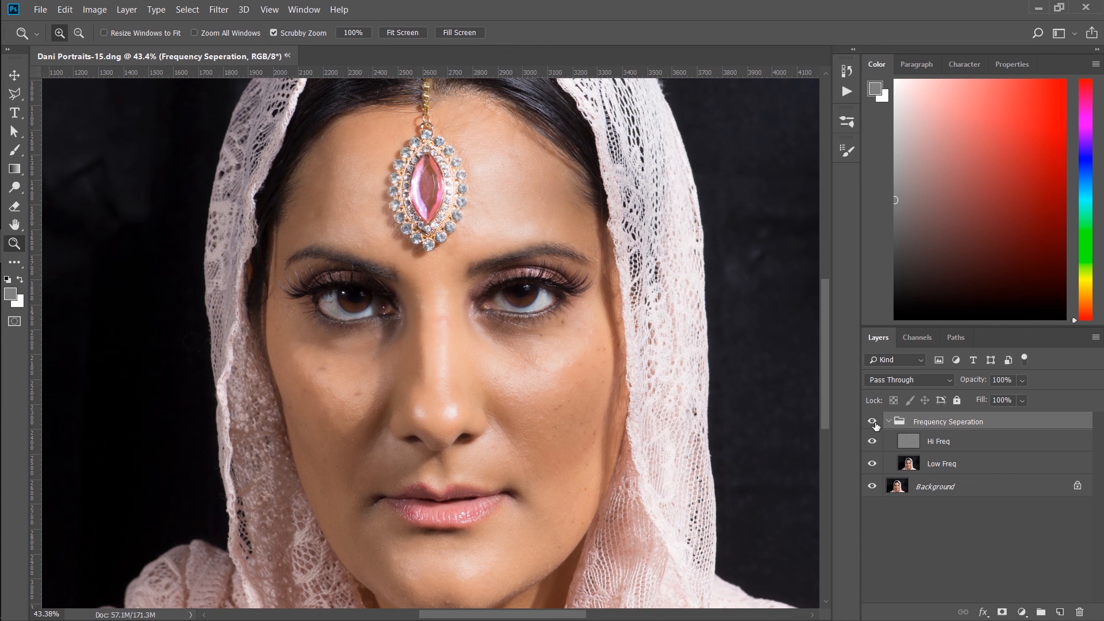
{"action": "left_click", "coordinate": [871, 423]}
{"action": "left_click", "coordinate": [873, 422]}
{"action": "left_click", "coordinate": [872, 422]}
{"action": "left_click", "coordinate": [873, 422]}
{"action": "left_click", "coordinate": [873, 424]}
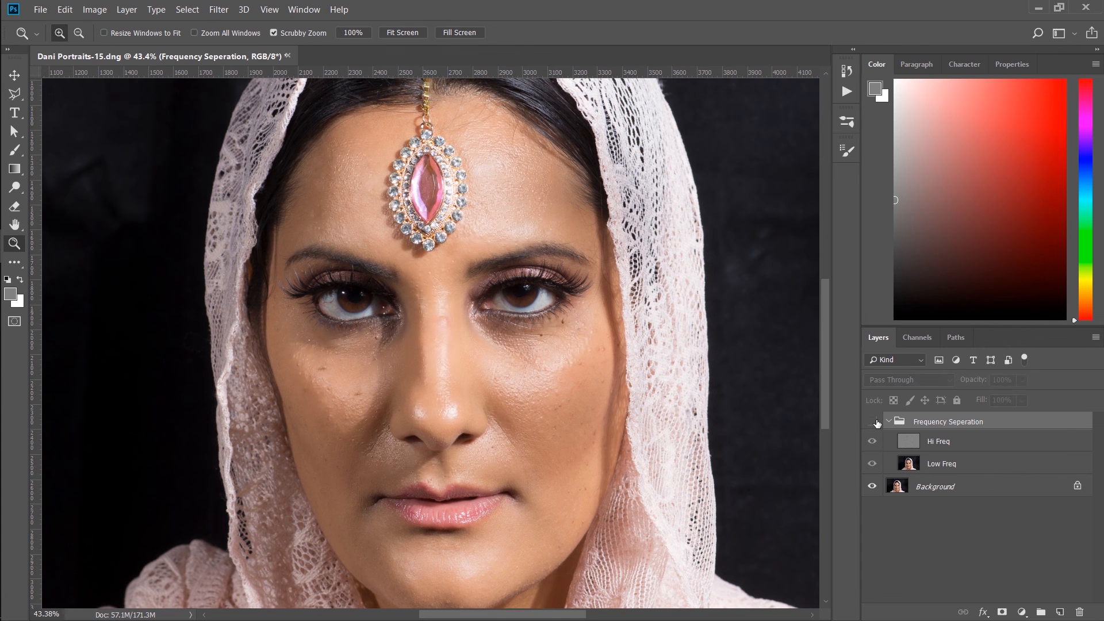
{"action": "left_click", "coordinate": [874, 423]}
{"action": "left_click", "coordinate": [874, 422]}
{"action": "left_click", "coordinate": [874, 422]}
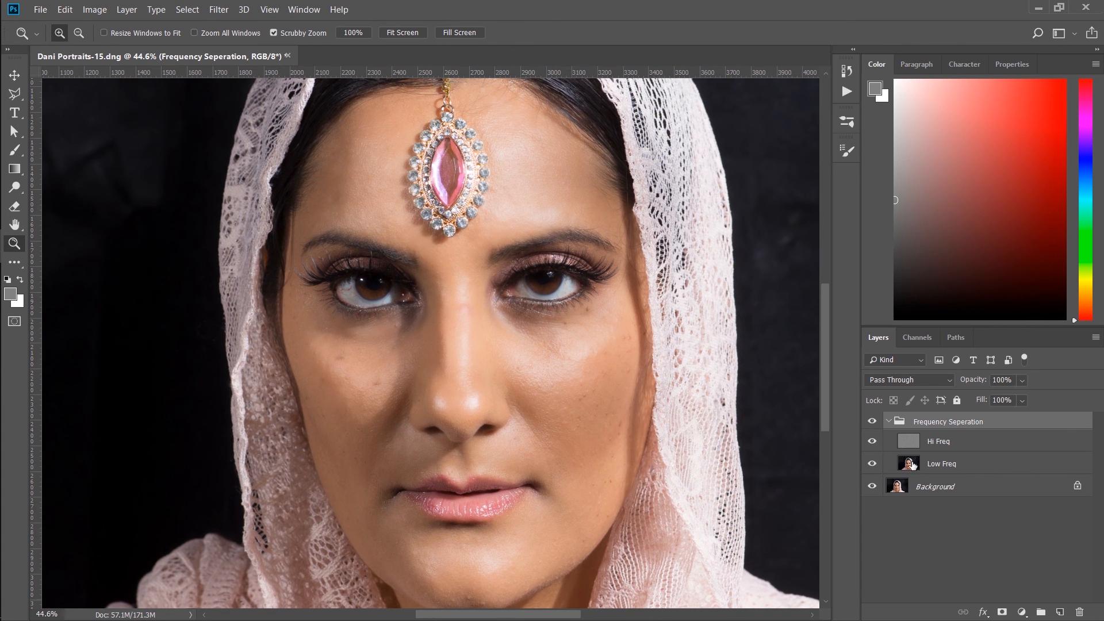
- Select the Low Freq layer and show it alone for retouching the colour transitions around the eyes and cheeks
{"action": "left_click", "coordinate": [912, 464]}
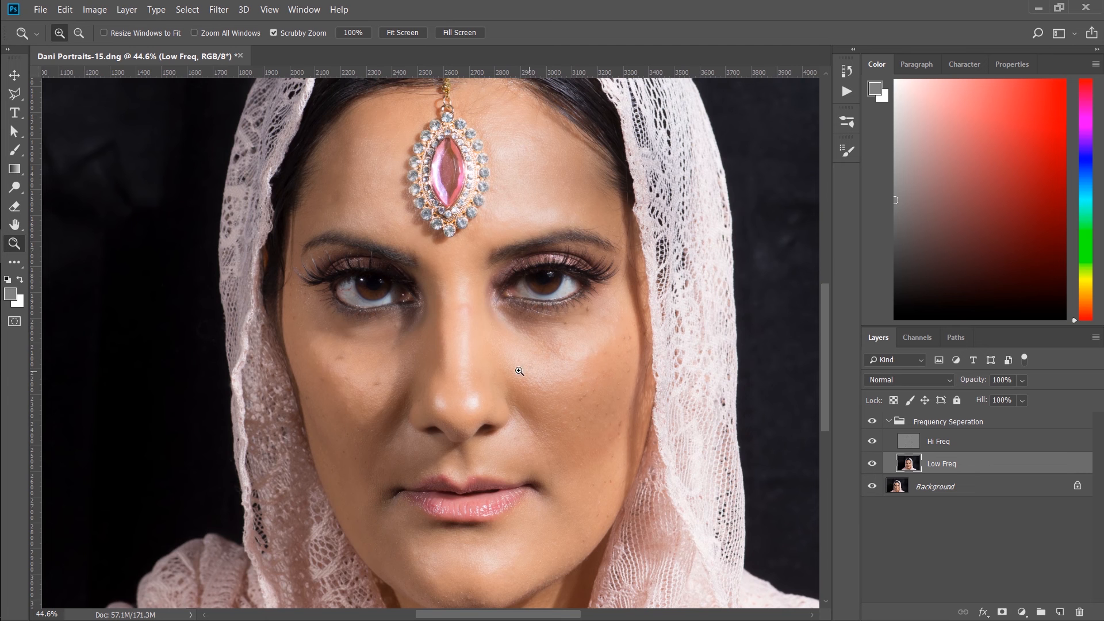
{"action": "left_click_drag", "start_coordinate": [519, 371], "coordinate": [663, 350]}
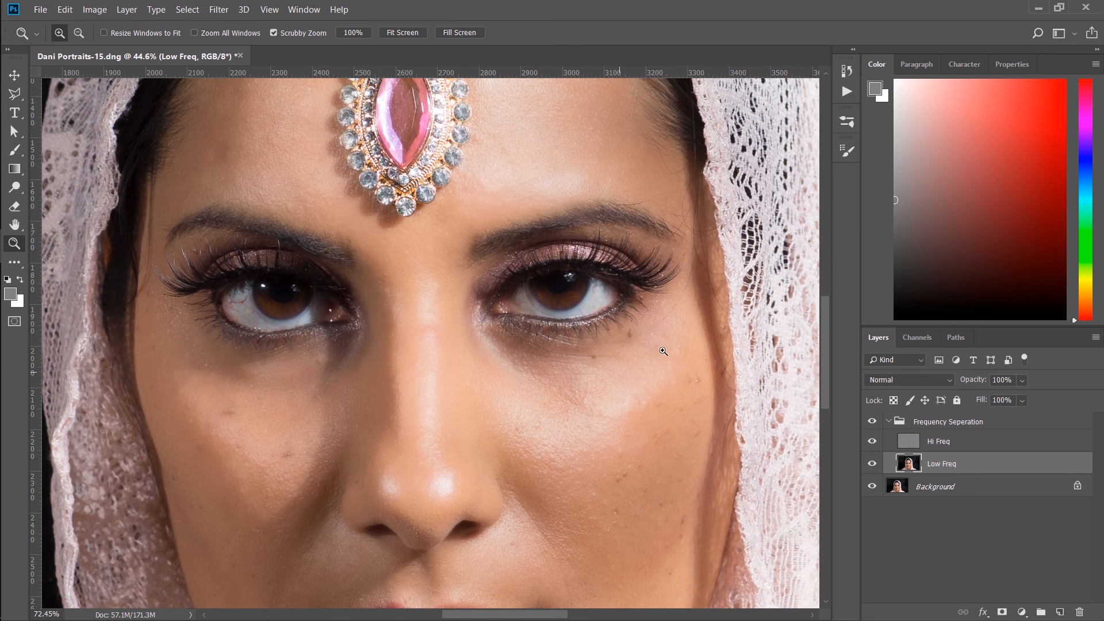
{"action": "left_click", "coordinate": [872, 465], "text": "alt"}
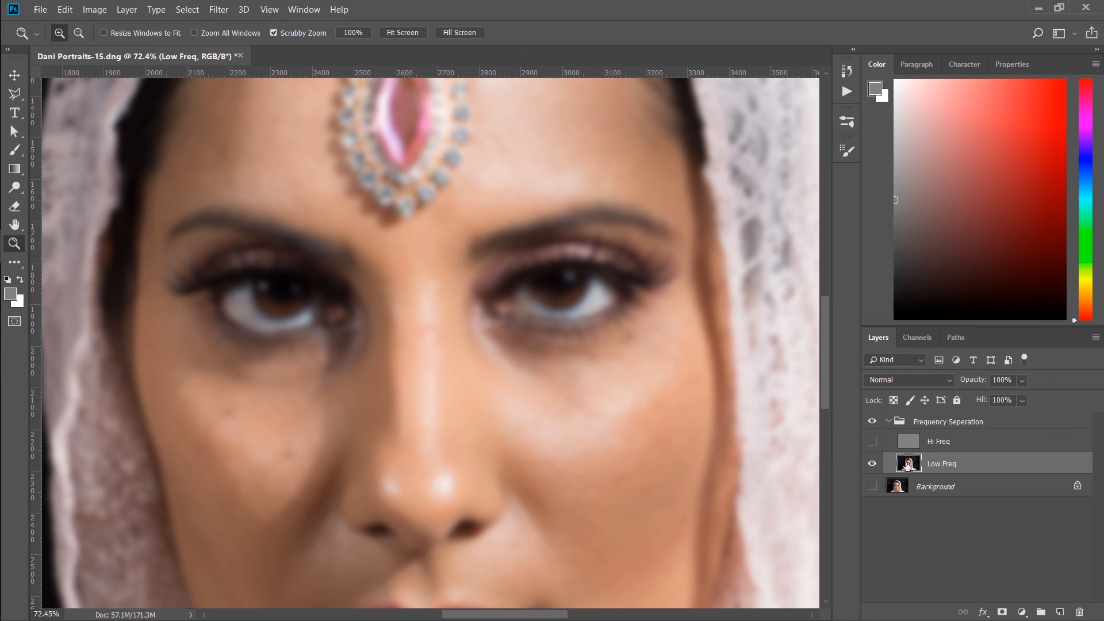
- Even out the brighter cheek on Low Freq by painting a sampled light skin tone with a 400 px brush at 20% opacity
{"action": "key", "text": "b"}
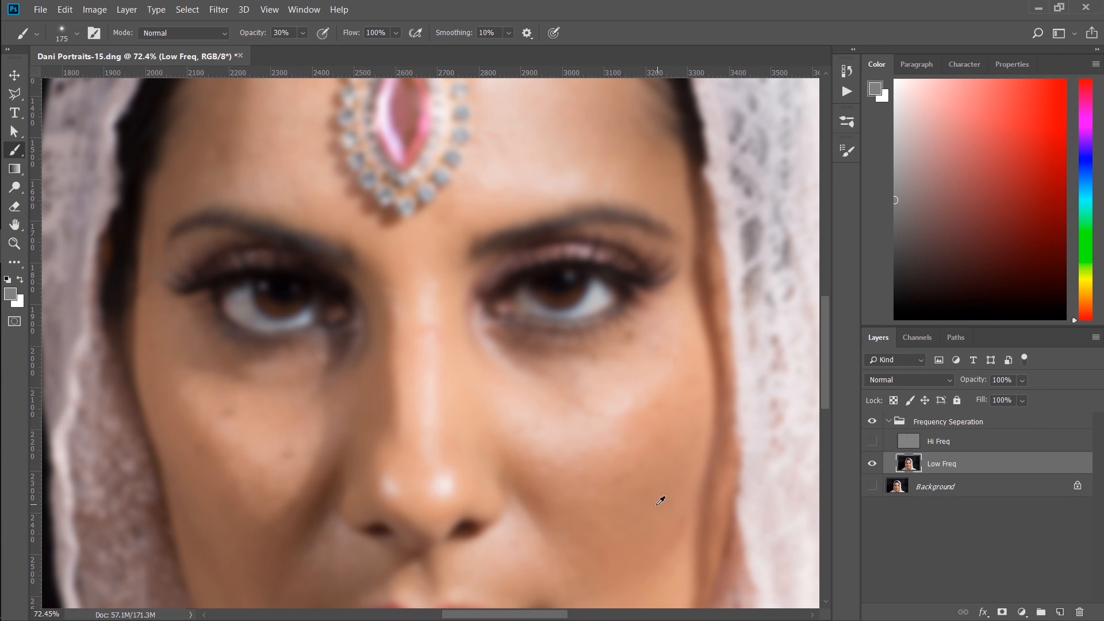
{"action": "left_click", "coordinate": [454, 397], "text": "alt"}
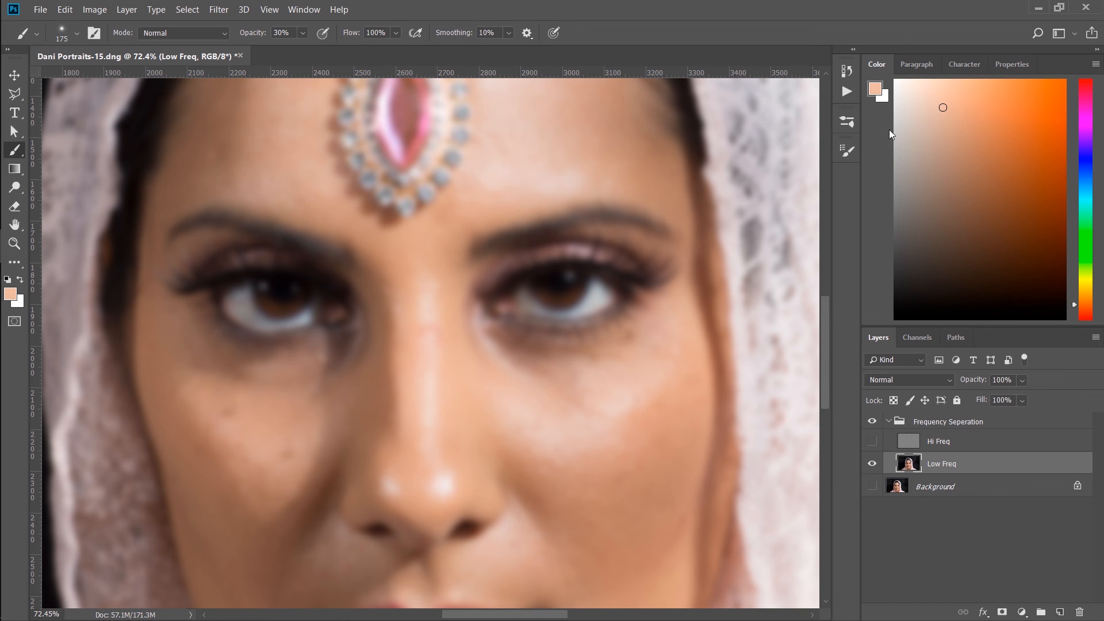
{"action": "key", "text": "bracketright"}
{"action": "key", "text": "bracketright"}
{"action": "key", "text": "bracketright"}
{"action": "key", "text": "bracketright"}
{"action": "key", "text": "2"}
{"action": "mouse_move", "coordinate": [596, 413]}
{"action": "left_mouse_down"}
{"action": "mouse_move", "coordinate": [632, 388]}
{"action": "mouse_move", "coordinate": [586, 433]}
{"action": "mouse_move", "coordinate": [519, 436]}
{"action": "mouse_move", "coordinate": [489, 403]}
{"action": "mouse_move", "coordinate": [605, 417]}
{"action": "mouse_move", "coordinate": [643, 383]}
{"action": "mouse_move", "coordinate": [586, 427]}
{"action": "mouse_move", "coordinate": [503, 399]}
{"action": "mouse_move", "coordinate": [577, 438]}
{"action": "mouse_move", "coordinate": [659, 356]}
{"action": "mouse_move", "coordinate": [611, 435]}
{"action": "mouse_move", "coordinate": [593, 452]}
{"action": "mouse_move", "coordinate": [644, 391]}
{"action": "mouse_move", "coordinate": [584, 455]}
{"action": "left_mouse_up"}
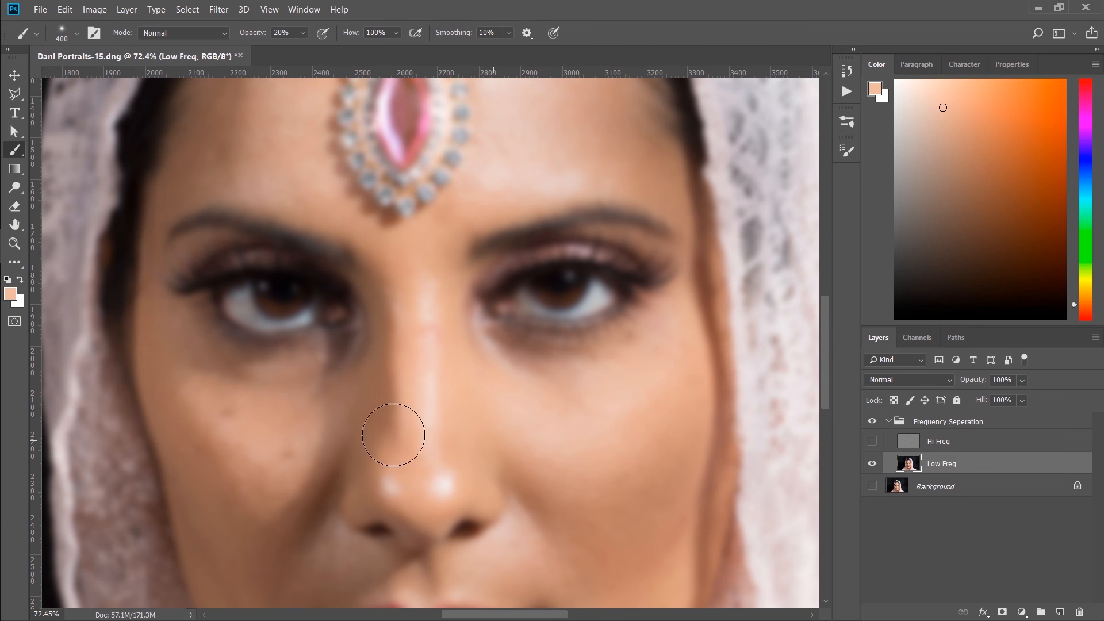
- Blend the blotches on the opposite, shaded cheek on Low Freq, sampling that cheek's own skin tone at 20% opacity
{"action": "mouse_move", "coordinate": [248, 434]}
{"action": "left_mouse_down"}
{"action": "mouse_move", "coordinate": [300, 452]}
{"action": "mouse_move", "coordinate": [285, 449]}
{"action": "left_mouse_up"}
{"action": "left_click", "coordinate": [250, 431], "text": "alt"}
{"action": "mouse_move", "coordinate": [246, 426]}
{"action": "left_mouse_down"}
{"action": "mouse_move", "coordinate": [273, 446]}
{"action": "mouse_move", "coordinate": [312, 434]}
{"action": "mouse_move", "coordinate": [244, 433]}
{"action": "mouse_move", "coordinate": [229, 415]}
{"action": "mouse_move", "coordinate": [265, 438]}
{"action": "mouse_move", "coordinate": [308, 420]}
{"action": "mouse_move", "coordinate": [326, 393]}
{"action": "mouse_move", "coordinate": [259, 436]}
{"action": "mouse_move", "coordinate": [221, 424]}
{"action": "mouse_move", "coordinate": [250, 464]}
{"action": "left_mouse_up"}
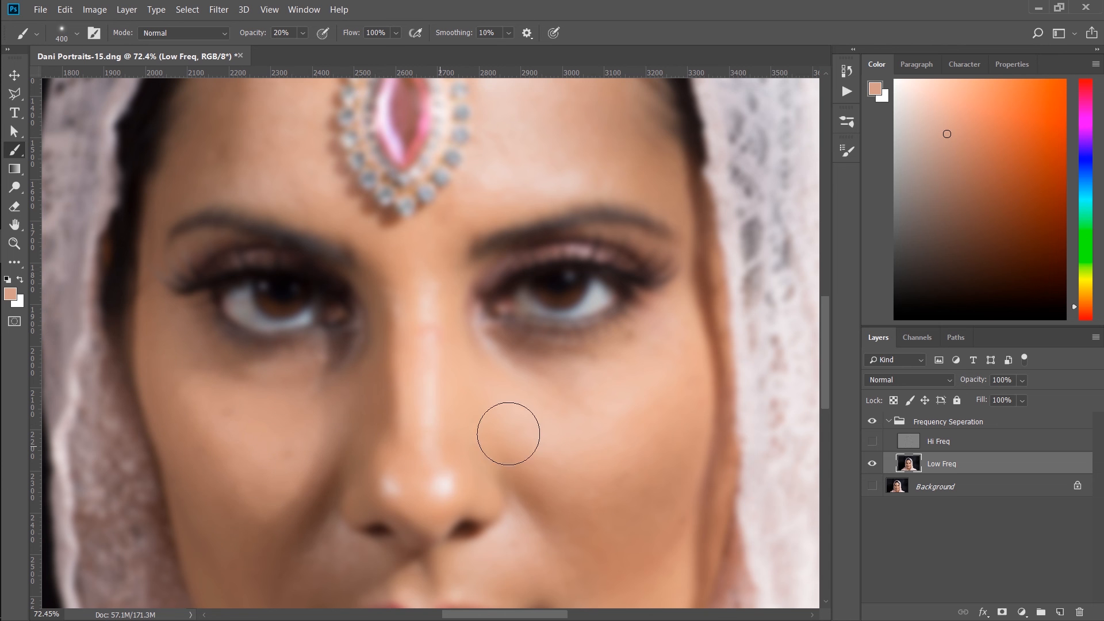
- Smooth the highlights on the forehead above the eyebrow on Low Freq using a freshly sampled light skin tone
{"action": "left_click_drag", "start_coordinate": [451, 304], "coordinate": [440, 382]}
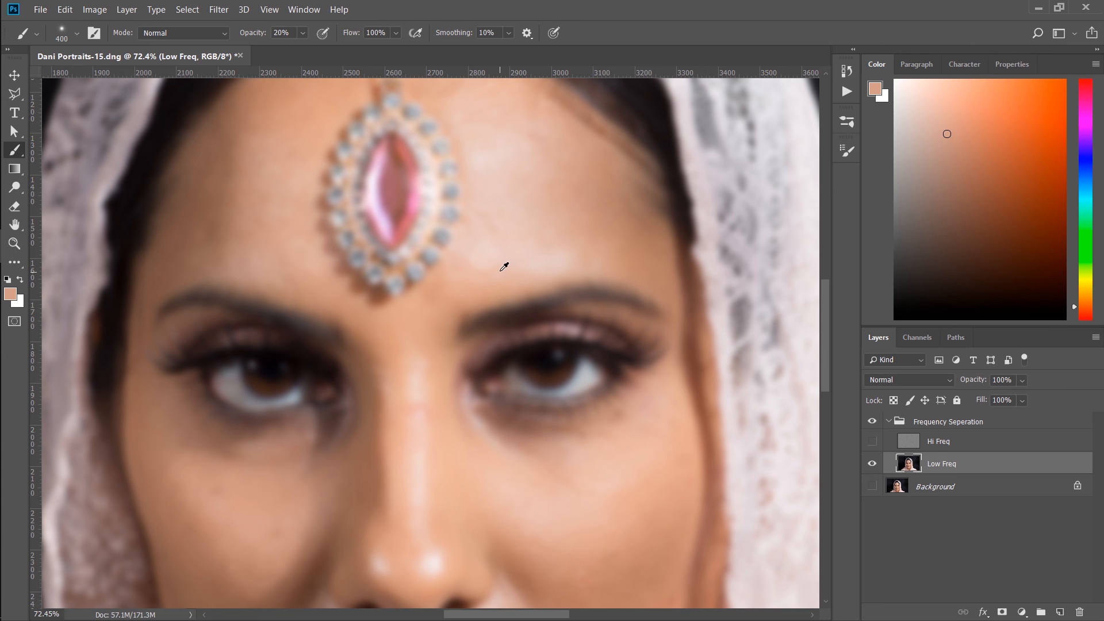
{"action": "left_click", "coordinate": [452, 463], "text": "alt"}
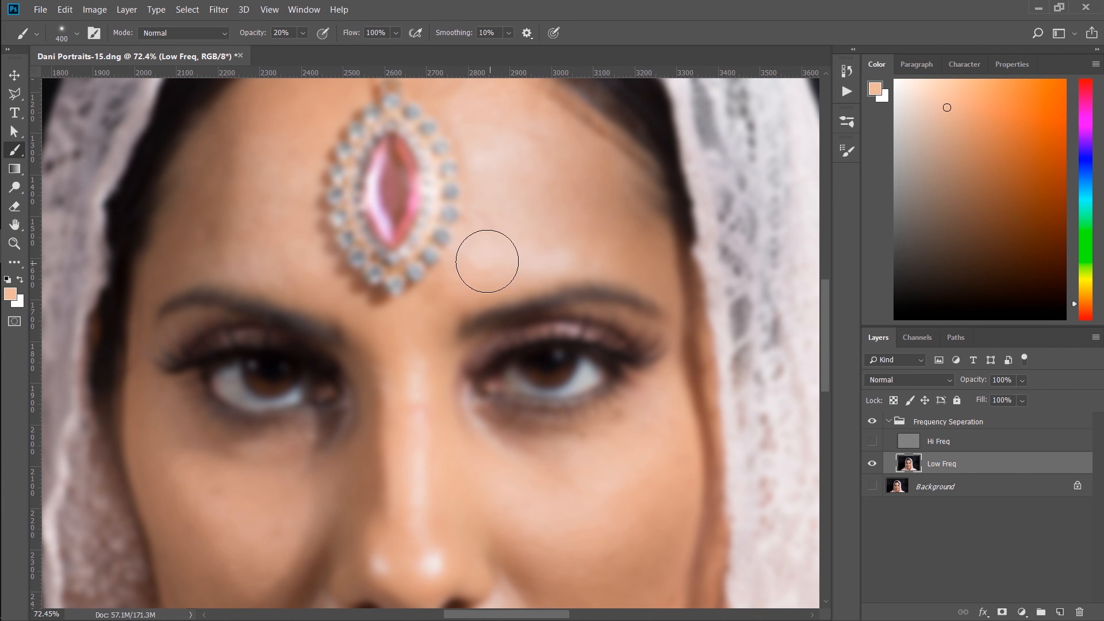
{"action": "mouse_move", "coordinate": [495, 255]}
{"action": "left_mouse_down"}
{"action": "mouse_move", "coordinate": [495, 118]}
{"action": "mouse_move", "coordinate": [521, 137]}
{"action": "mouse_move", "coordinate": [475, 259]}
{"action": "mouse_move", "coordinate": [604, 223]}
{"action": "mouse_move", "coordinate": [519, 254]}
{"action": "mouse_move", "coordinate": [495, 125]}
{"action": "left_mouse_up"}
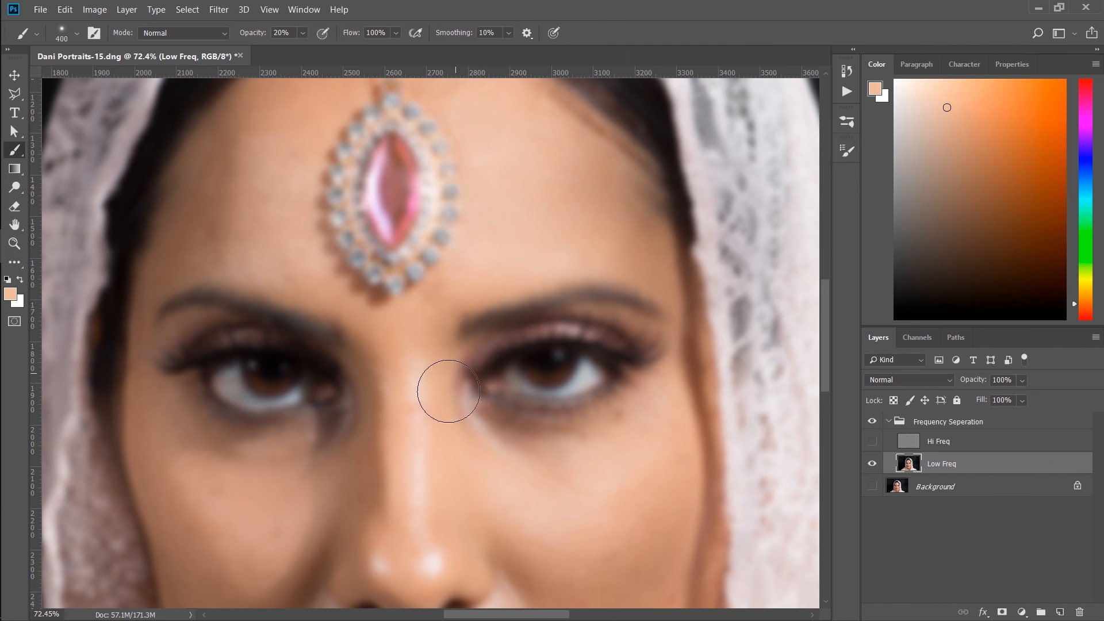
- Reduce the brush to 175 px and tone down the nose highlights and inner under-eye area on Low Freq with sampled skin tones
{"action": "scroll", "coordinate": [431, 389], "scroll_direction": "down", "scroll_amount": 2}
{"action": "key", "text": "bracketleft"}
{"action": "key", "text": "bracketleft"}
{"action": "key", "text": "bracketleft"}
{"action": "key", "text": "bracketleft"}
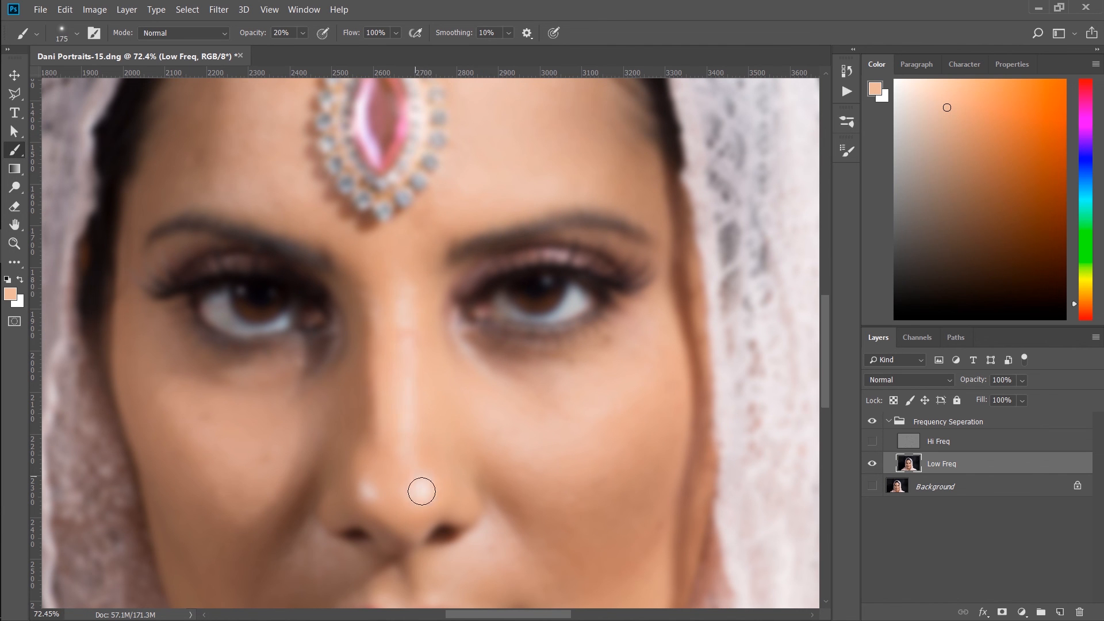
{"action": "left_click_drag", "start_coordinate": [422, 491], "coordinate": [421, 484]}
{"action": "left_click", "coordinate": [393, 484], "text": "alt"}
{"action": "mouse_move", "coordinate": [448, 320]}
{"action": "left_mouse_down"}
{"action": "mouse_move", "coordinate": [467, 362]}
{"action": "mouse_move", "coordinate": [492, 373]}
{"action": "left_mouse_up"}
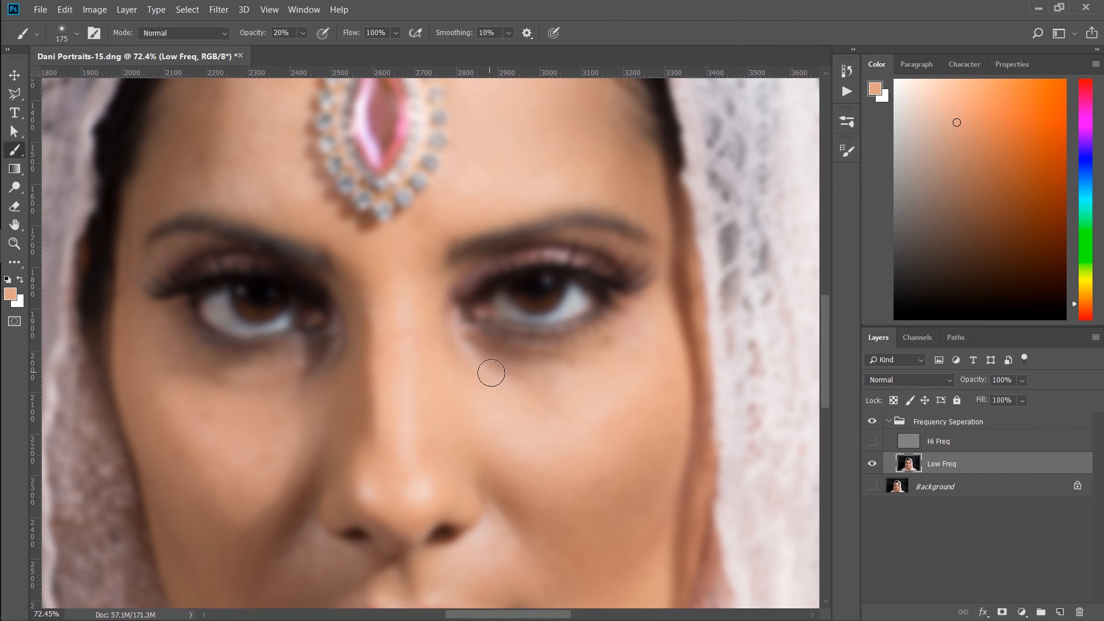
{"action": "left_click_drag", "start_coordinate": [451, 337], "coordinate": [488, 374]}
- Smooth the tones beside the nose and across the chin on Low Freq with sampled skin colours, enlarging the brush to 300 px
{"action": "key", "text": "z"}
{"action": "scroll", "coordinate": [501, 345], "scroll_direction": "down", "scroll_amount": 3}
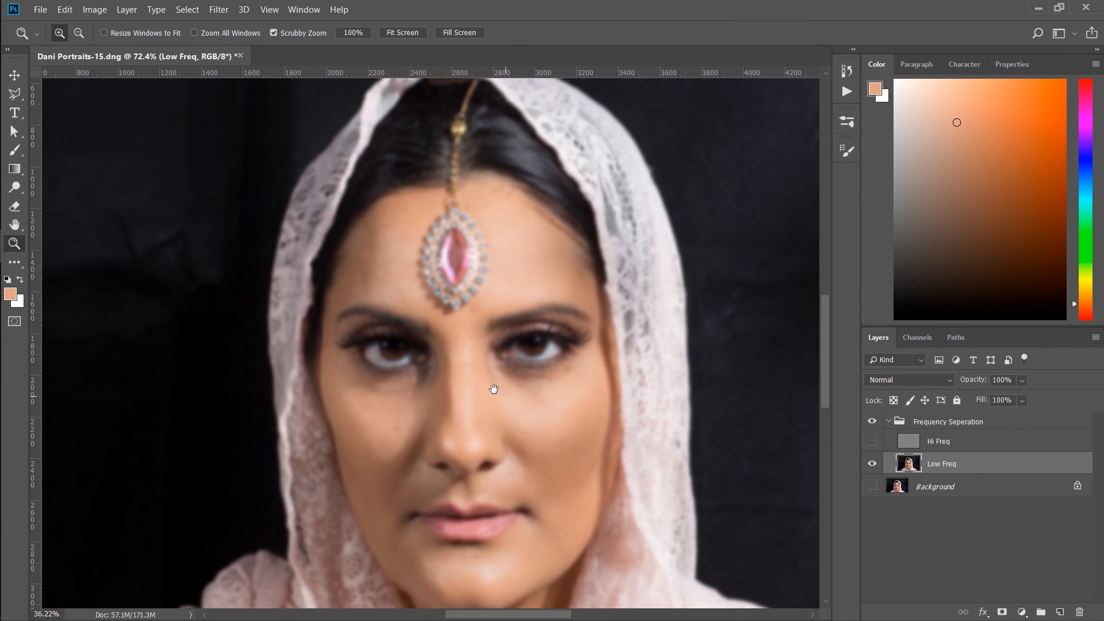
{"action": "scroll", "coordinate": [491, 385], "scroll_direction": "up", "scroll_amount": 2}
{"action": "left_click_drag", "start_coordinate": [498, 374], "coordinate": [495, 311]}
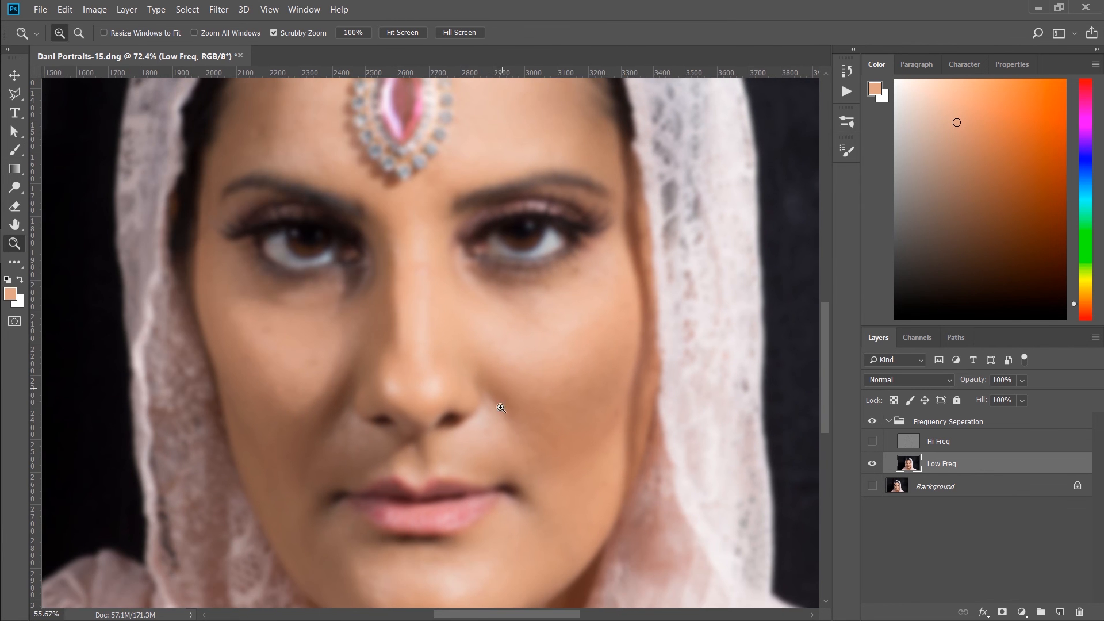
{"action": "key", "text": "b"}
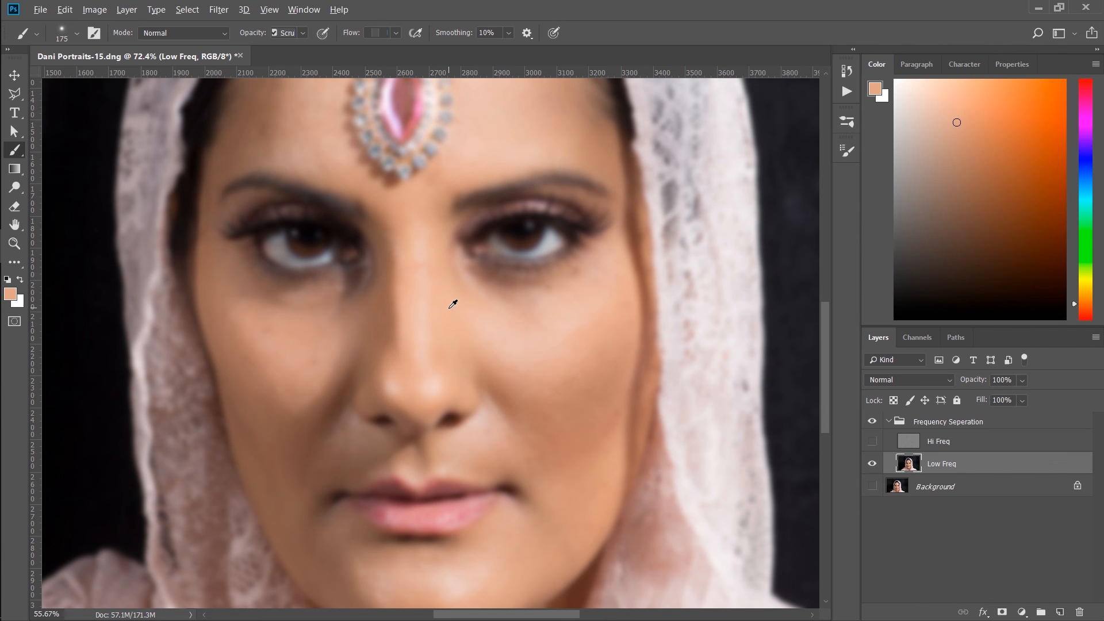
{"action": "left_click", "coordinate": [452, 299], "text": "alt"}
{"action": "mouse_move", "coordinate": [489, 420]}
{"action": "left_mouse_down"}
{"action": "mouse_move", "coordinate": [504, 450]}
{"action": "mouse_move", "coordinate": [498, 437]}
{"action": "mouse_move", "coordinate": [472, 436]}
{"action": "mouse_move", "coordinate": [474, 477]}
{"action": "mouse_move", "coordinate": [468, 419]}
{"action": "left_mouse_up"}
{"action": "left_click", "coordinate": [521, 523], "text": "alt"}
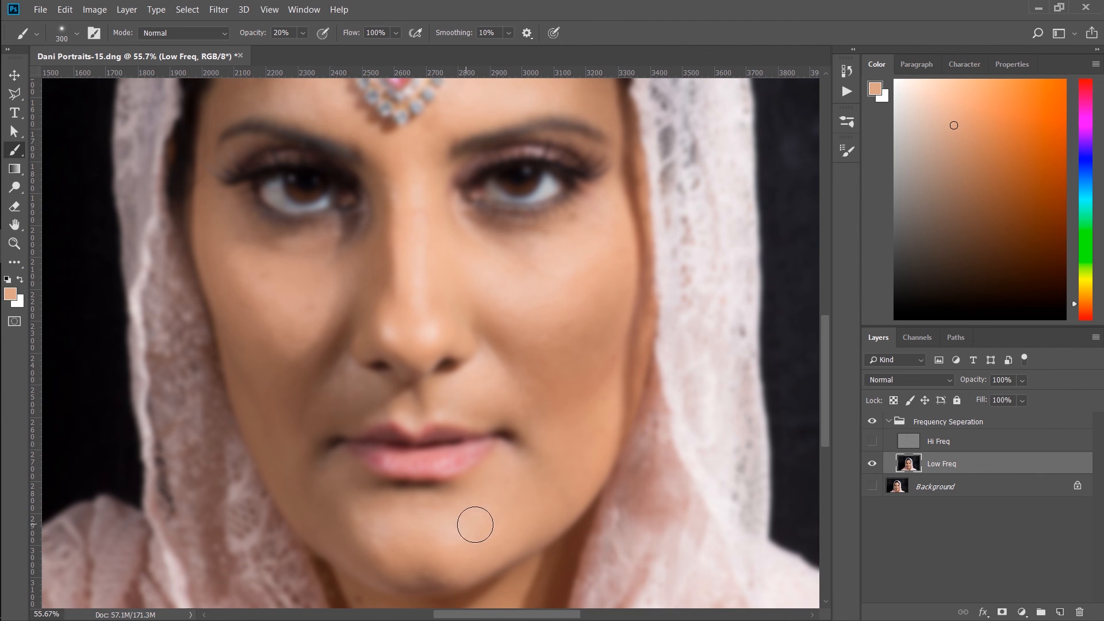
{"action": "left_click_drag", "start_coordinate": [488, 332], "coordinate": [476, 390]}
- Show the Hi Freq and Background layers again and toggle the Frequency Seperation group to compare the full retouch before and after
{"action": "key", "text": "z"}
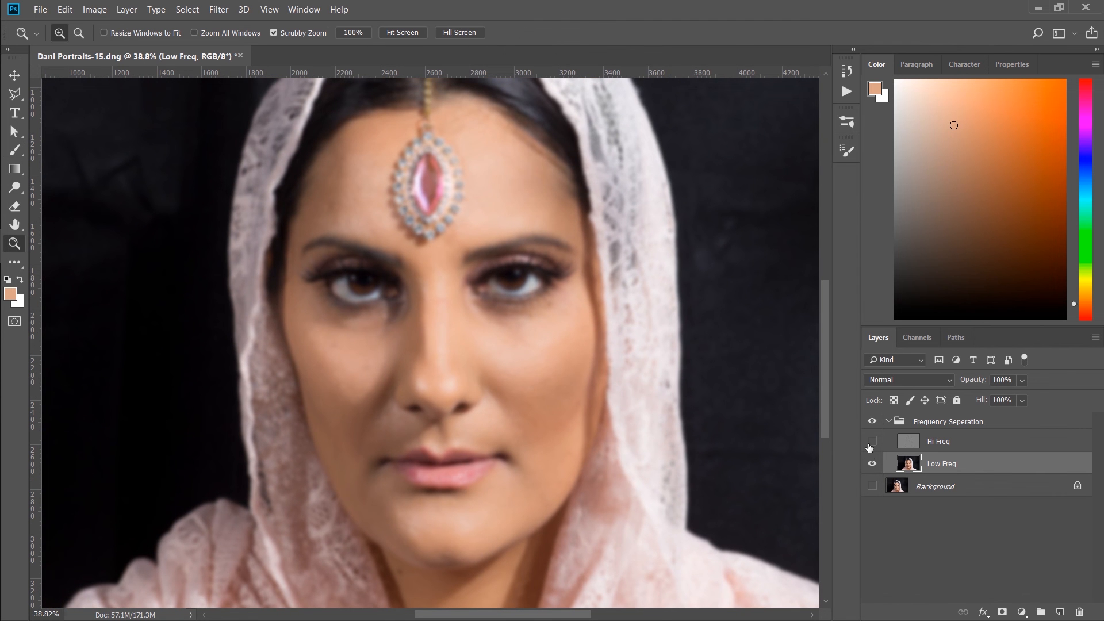
{"action": "left_click", "coordinate": [872, 442]}
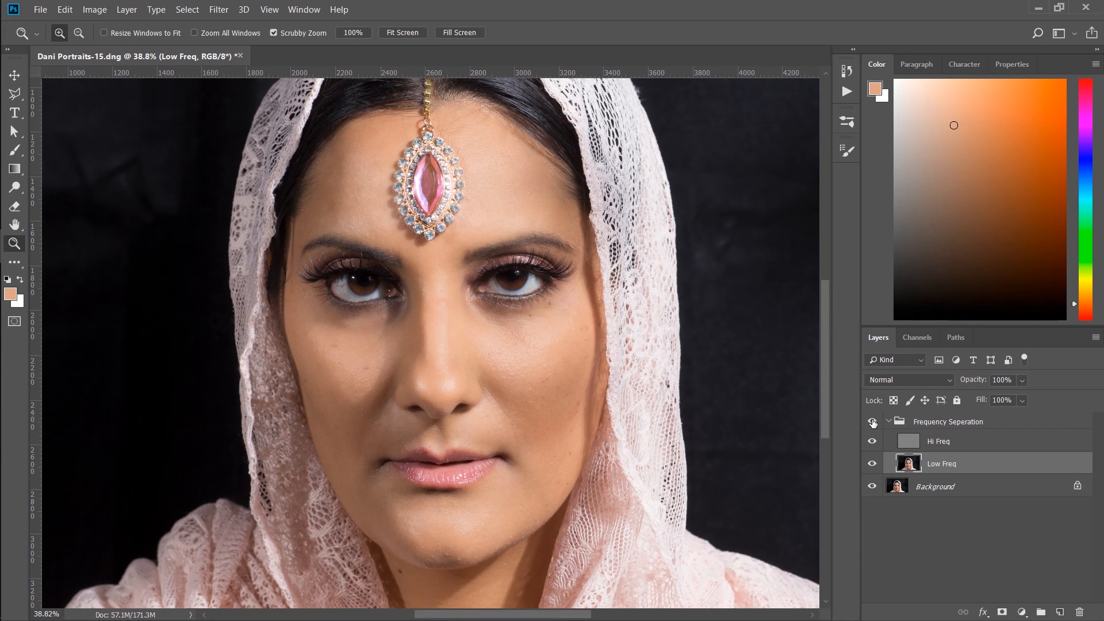
{"action": "left_click", "coordinate": [872, 422]}
{"action": "left_click", "coordinate": [873, 422]}
{"action": "left_click", "coordinate": [873, 422]}
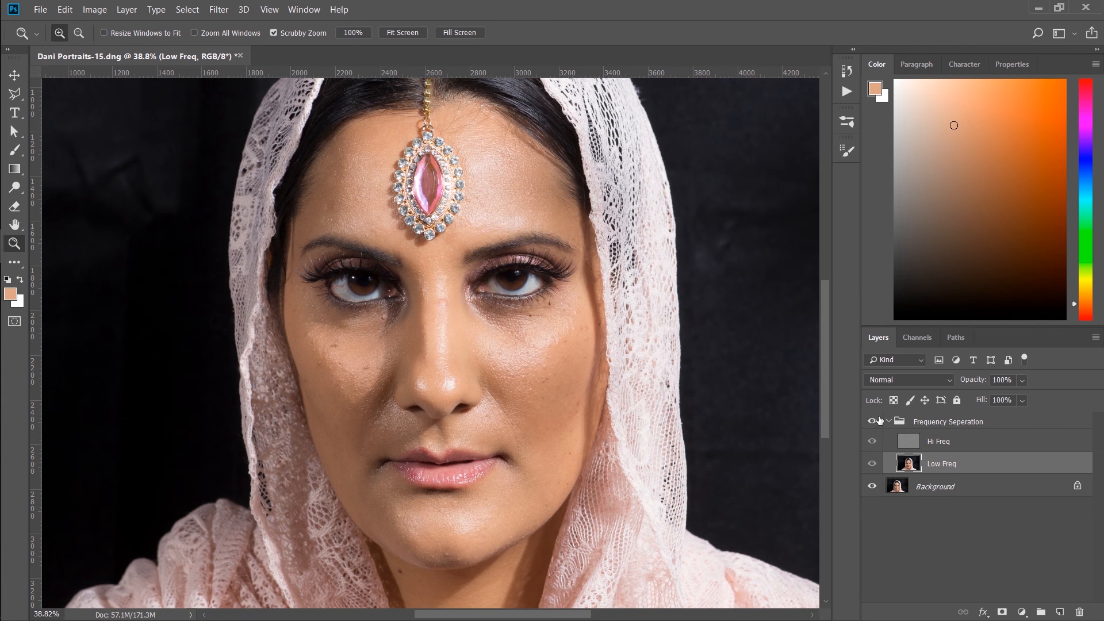
{"action": "left_click", "coordinate": [880, 421]}
{"action": "left_click", "coordinate": [880, 421]}
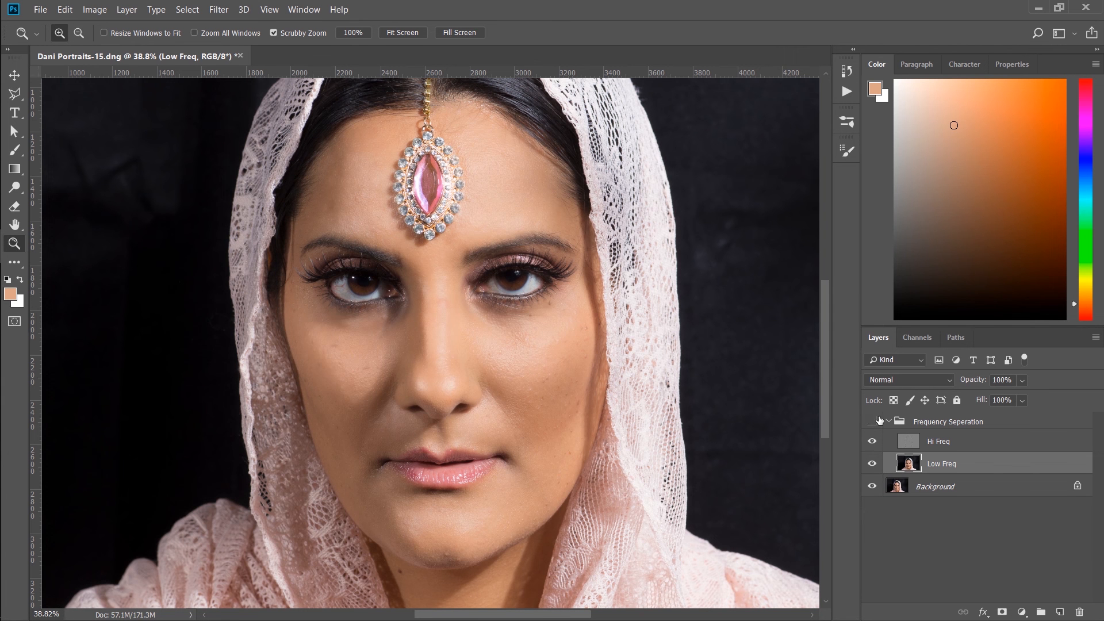
{"action": "left_click", "coordinate": [876, 421]}
{"action": "left_click", "coordinate": [872, 419]}
{"action": "left_click", "coordinate": [873, 424]}
{"action": "left_click", "coordinate": [874, 423]}
{"action": "left_click_drag", "start_coordinate": [443, 256], "coordinate": [442, 314]}
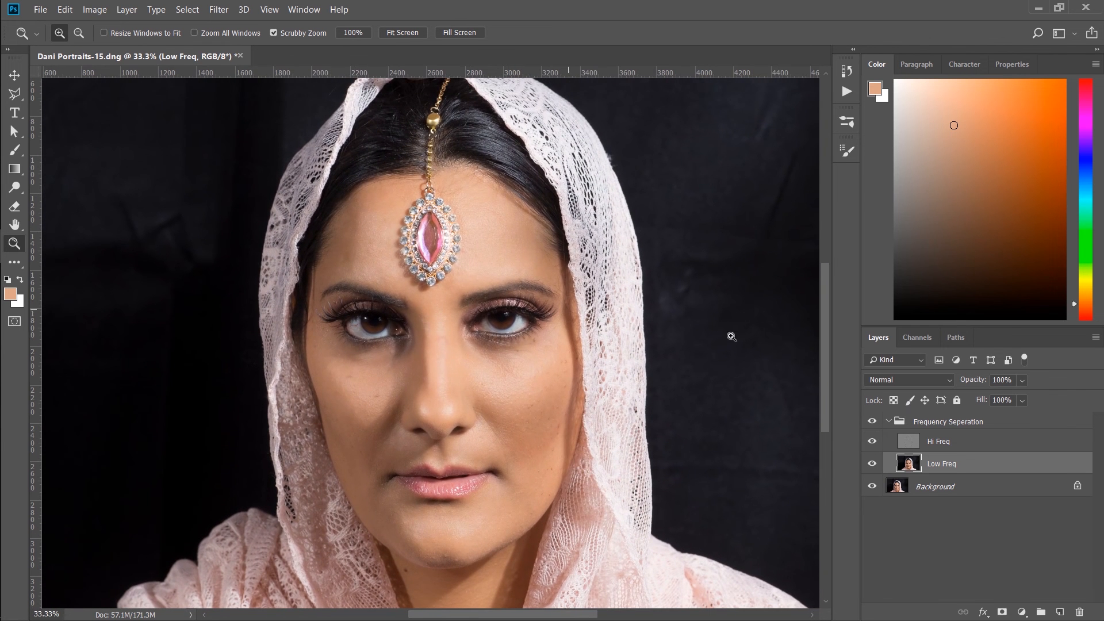
{"action": "left_click", "coordinate": [872, 422]}
{"action": "left_click", "coordinate": [872, 422]}
- Select the Hi Freq layer, review the list of recorded actions, and select the Frequency Seperation group
{"action": "left_click", "coordinate": [902, 442]}
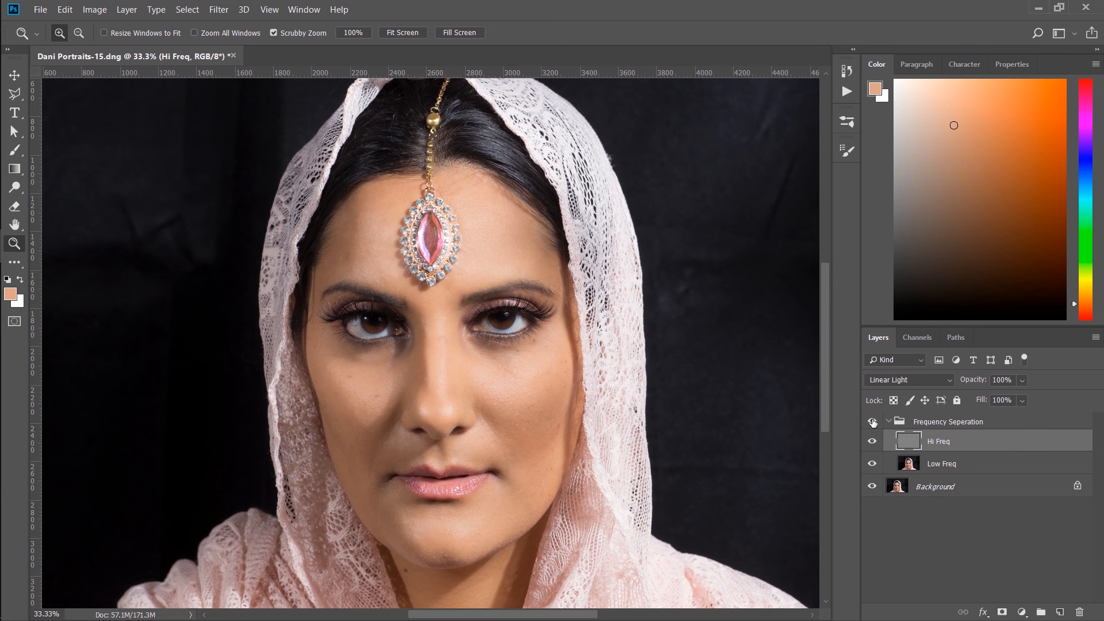
{"action": "left_click", "coordinate": [847, 92]}
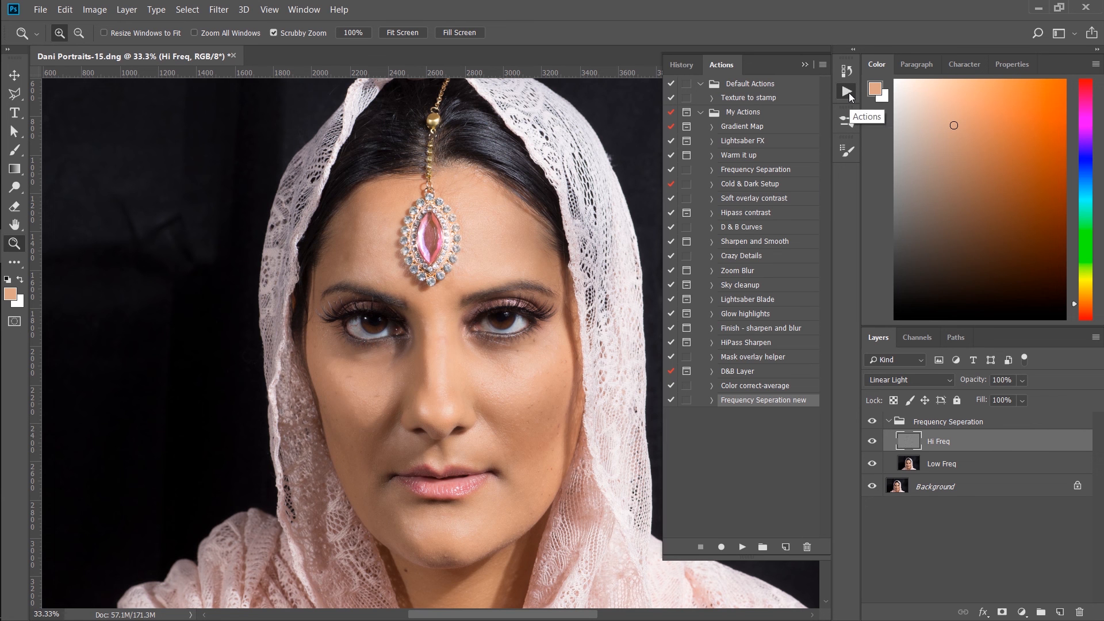
{"action": "left_click", "coordinate": [848, 93]}
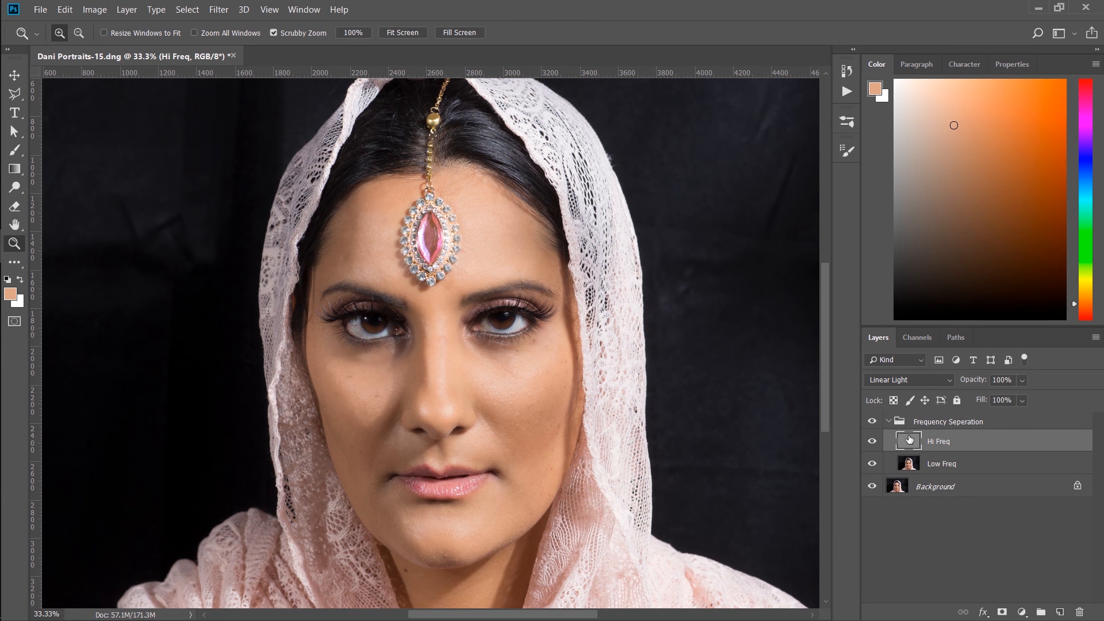
{"action": "left_click", "coordinate": [888, 425]}
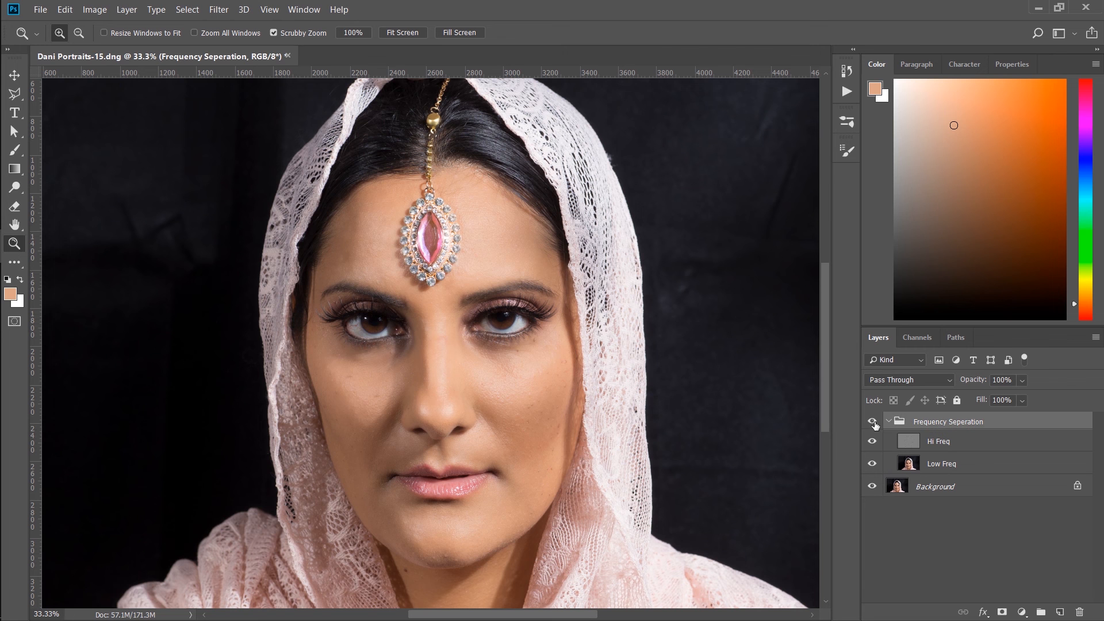